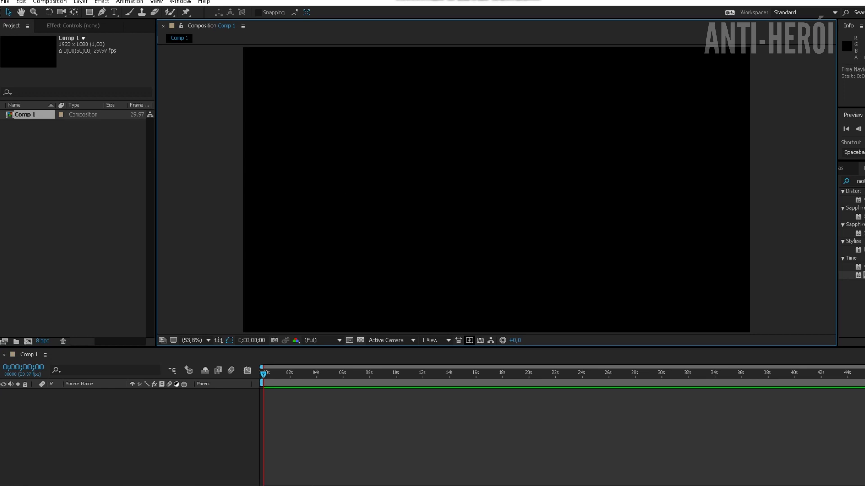
Create a solid layer in Comp 1 with its colour set to black.
click(462, 304)
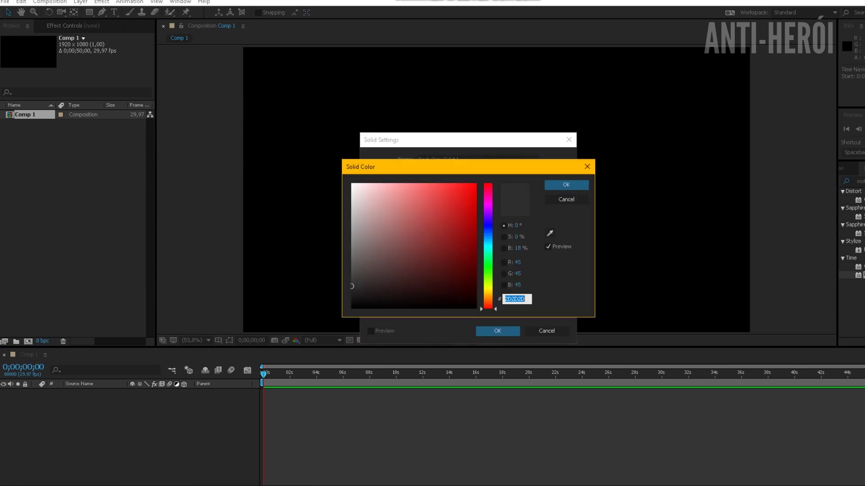
click(354, 308)
key(Return)
key(Return)
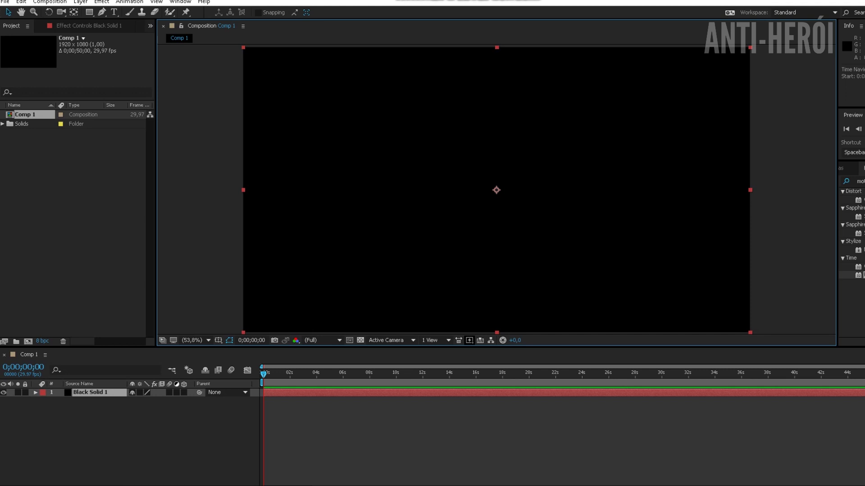
Apply the RG Trapcode Particular effect to the black solid layer.
click(101, 2)
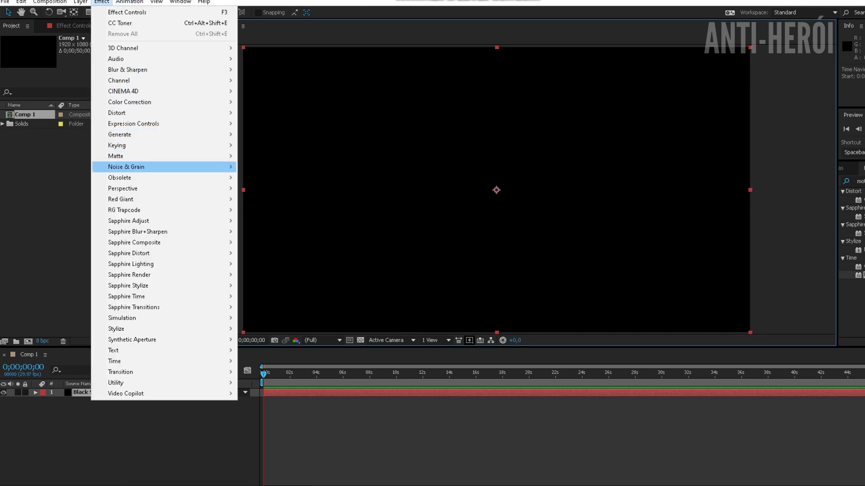
mouse_move(135, 210)
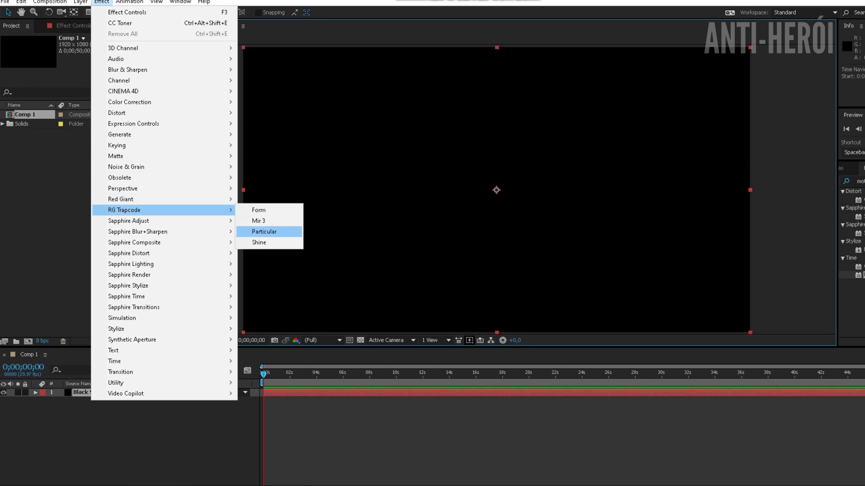
click(264, 232)
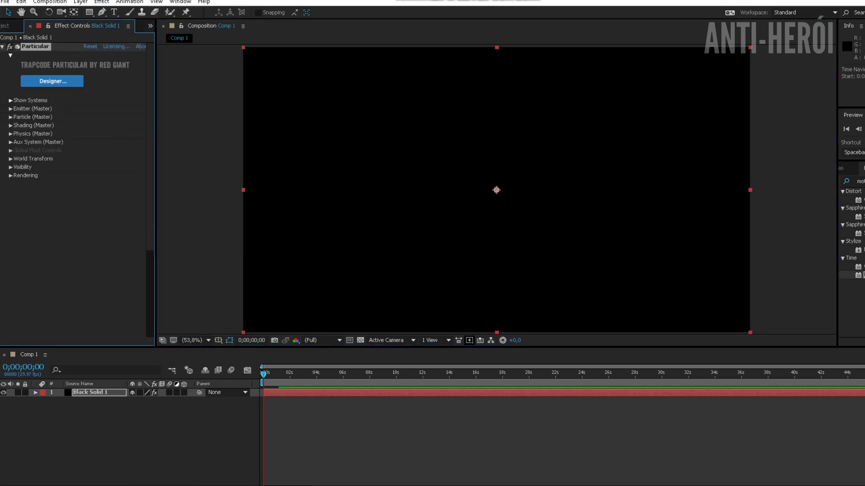
Choose the Bucky geometry preset as the emitter type in Particular's Designer.
click(313, 373)
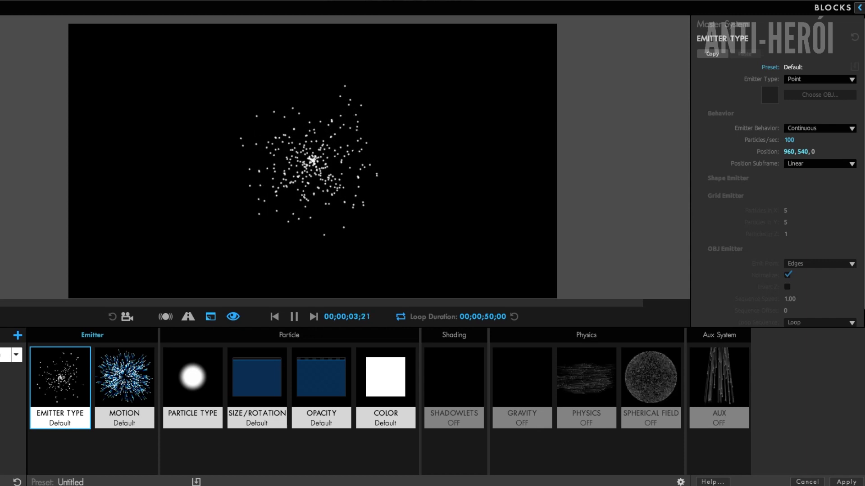
key(space)
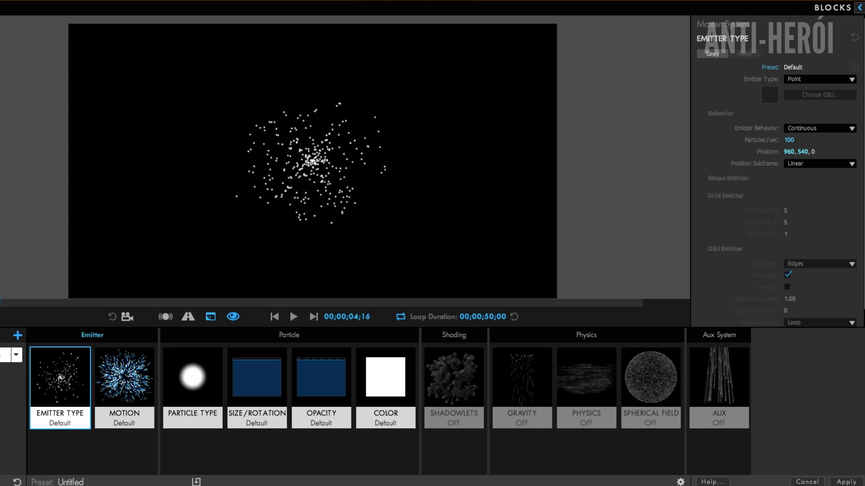
click(860, 7)
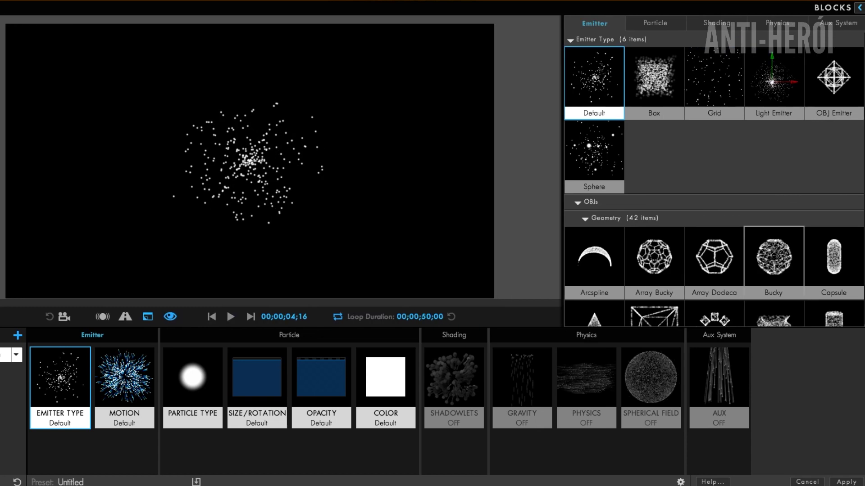
click(773, 263)
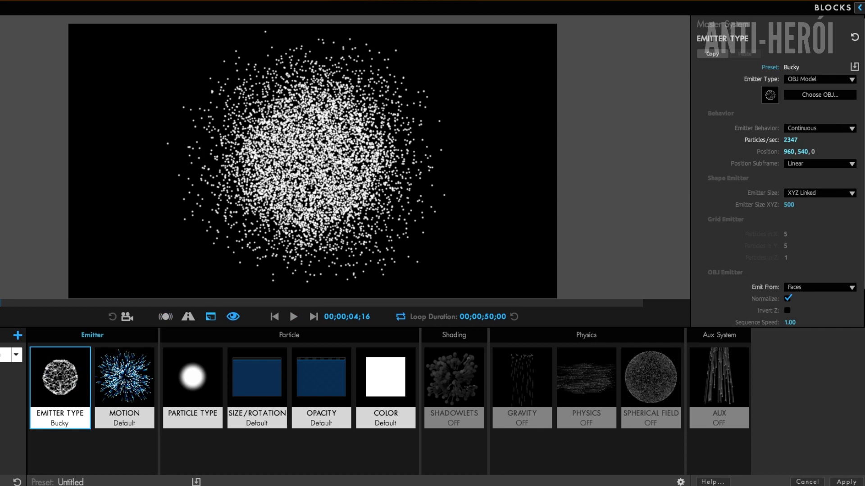
Preview the Bucky emission, apply the Designer setup, and move the composition's current time to 0;00;05;01.
drag(1, 303, 0, 303)
key(space)
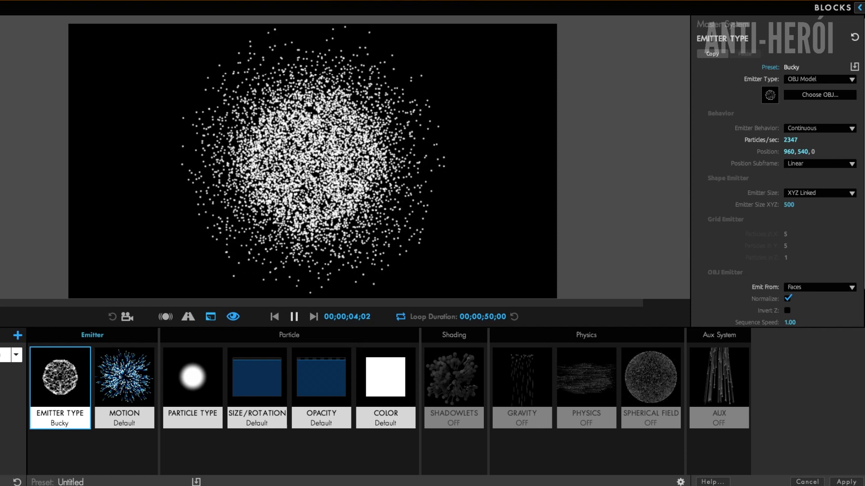
key(space)
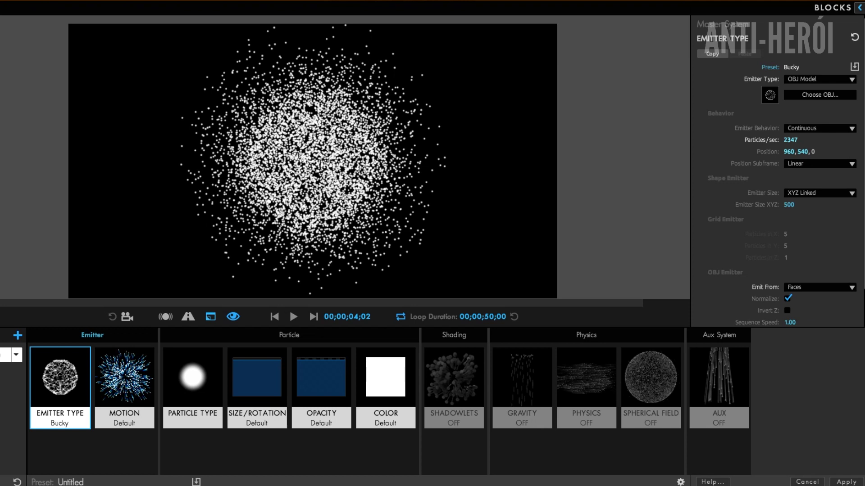
click(846, 482)
click(330, 375)
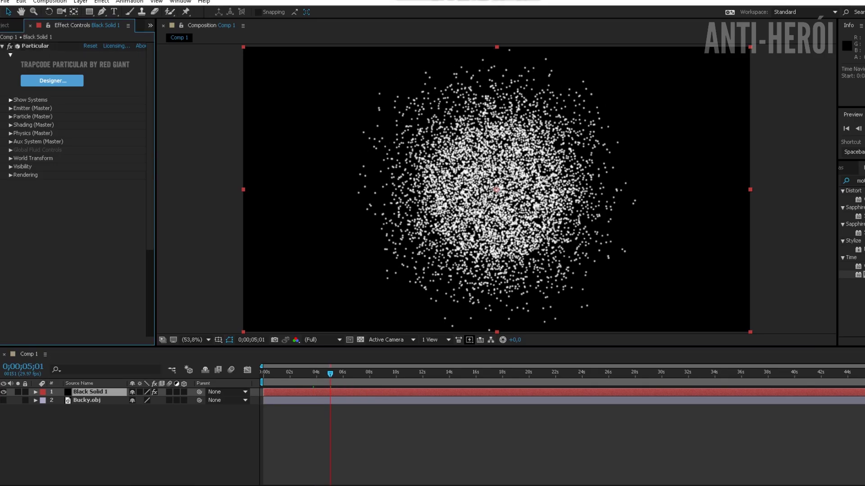
Set the main Particle (Master) Size to 0.
click(10, 116)
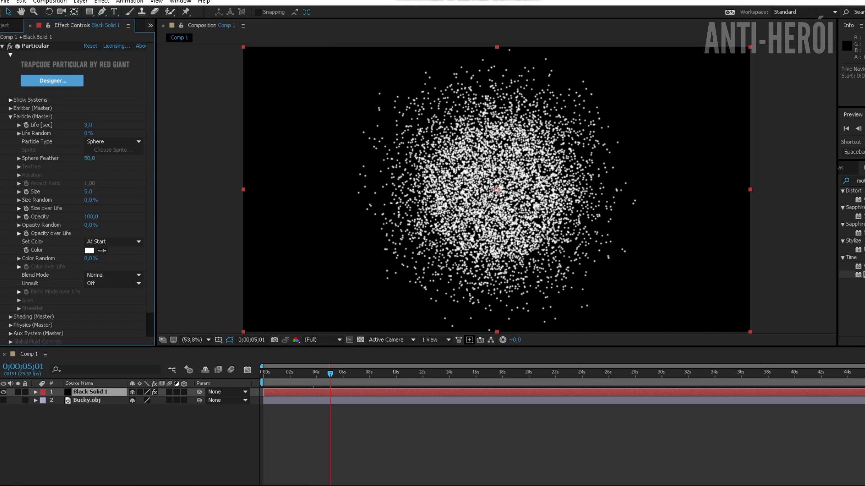
click(88, 192)
text(0)
key(Return)
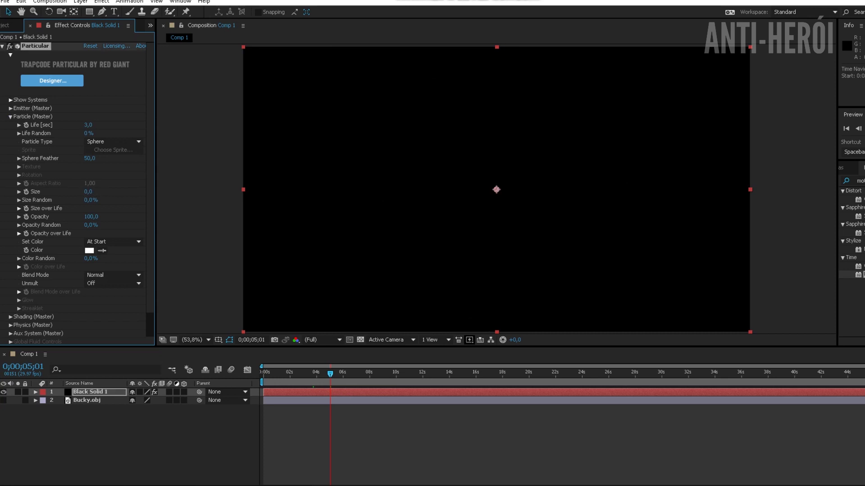
Set Emit in Particular's Aux System (Master) to Continuously.
scroll(77, 193, down, 2)
scroll(77, 193, down, 6)
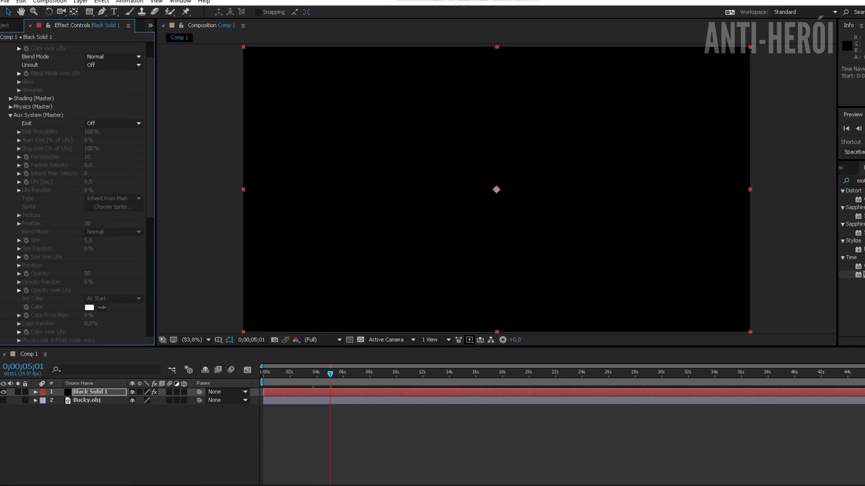
click(113, 123)
click(119, 156)
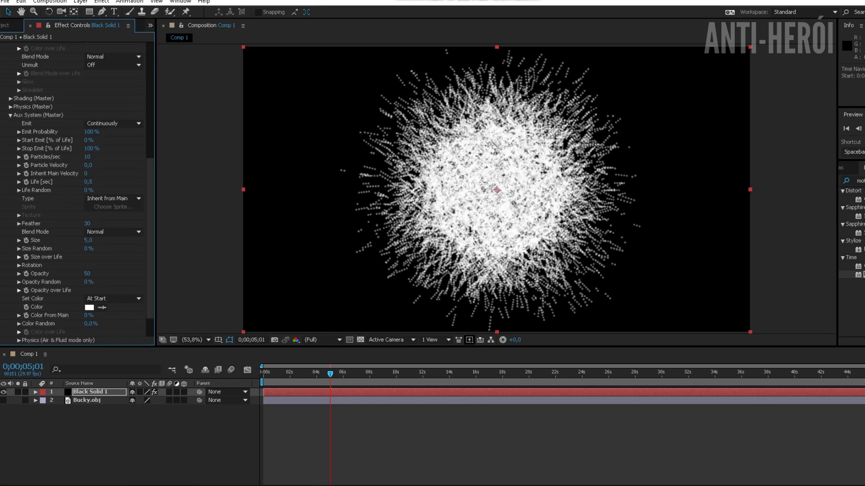
Shape the Aux System's Size over Life as a straight decline from full size at Start to zero at End.
scroll(113, 199, down, 2)
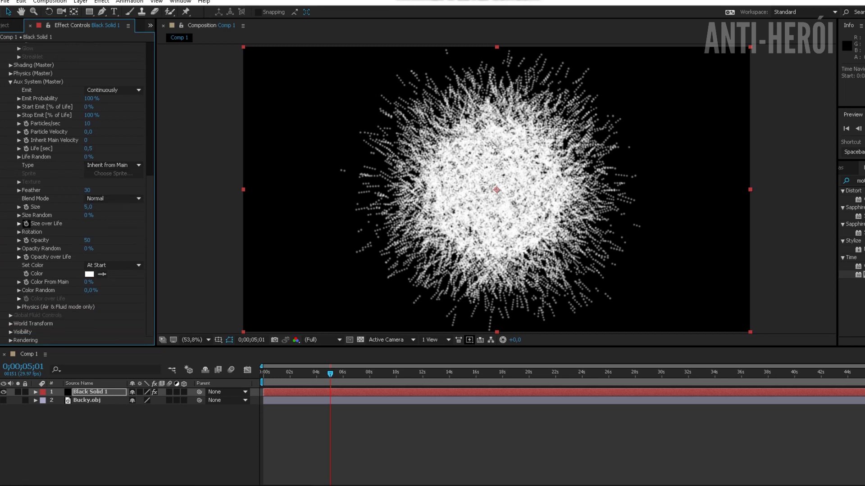
click(19, 224)
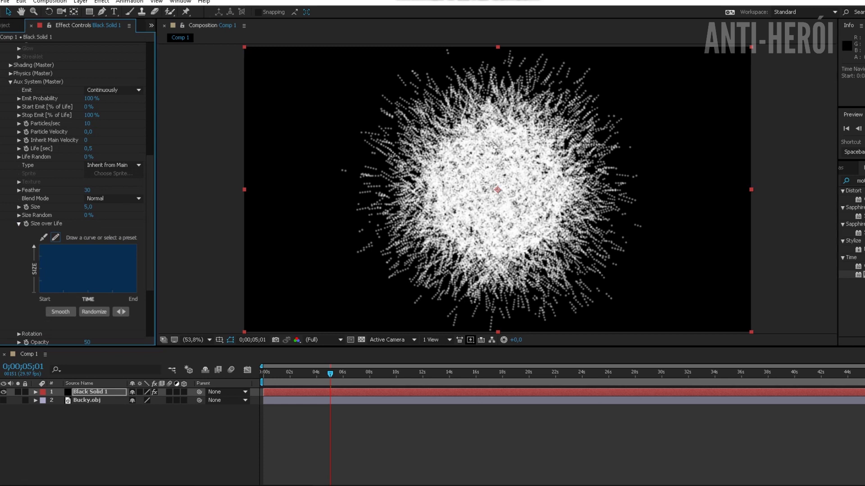
drag(156, 189, 176, 189)
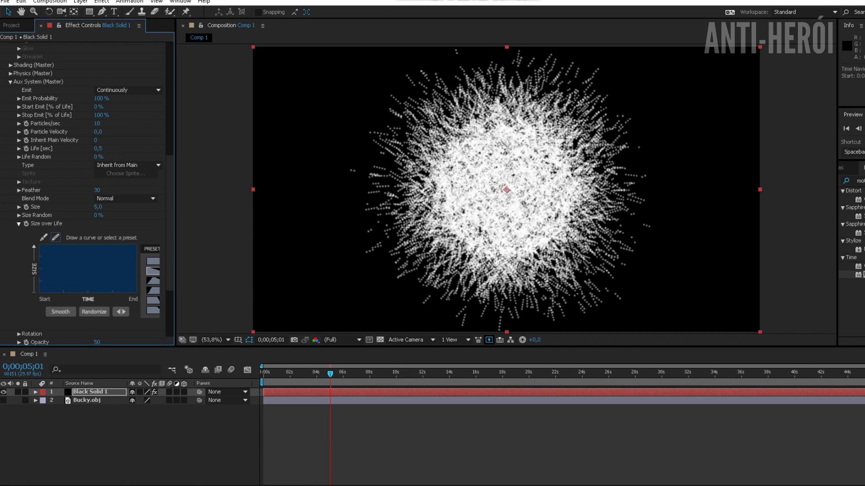
click(153, 270)
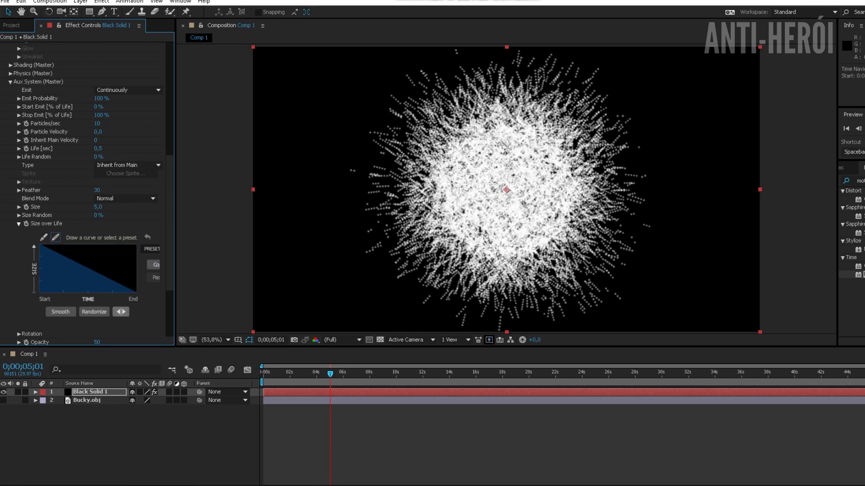
click(121, 312)
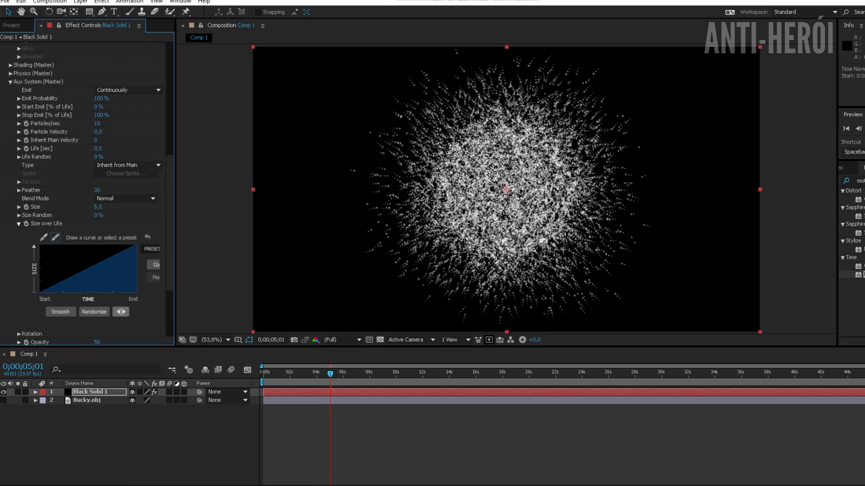
click(121, 312)
Increase the Turbulence Position in the Aux System's physics settings.
scroll(85, 189, down, 5)
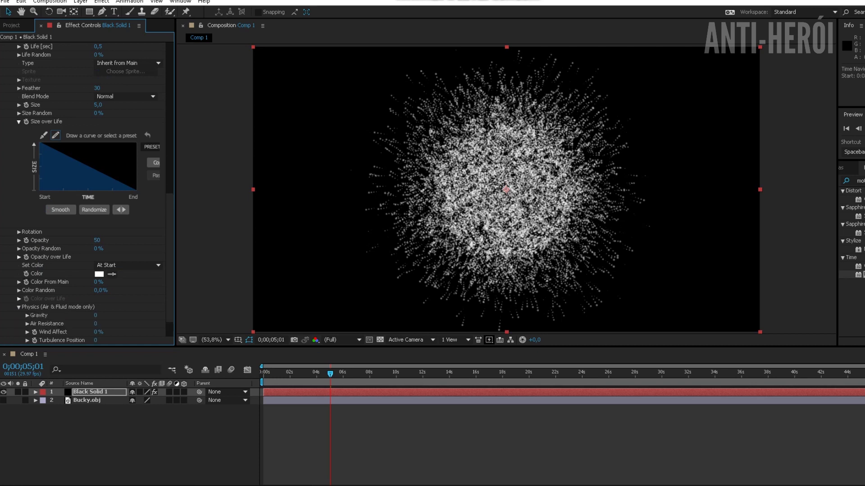
drag(96, 341, 106, 341)
Set the Emitter (Master) Emitter Size XYZ to 300.
scroll(86, 189, up, 10)
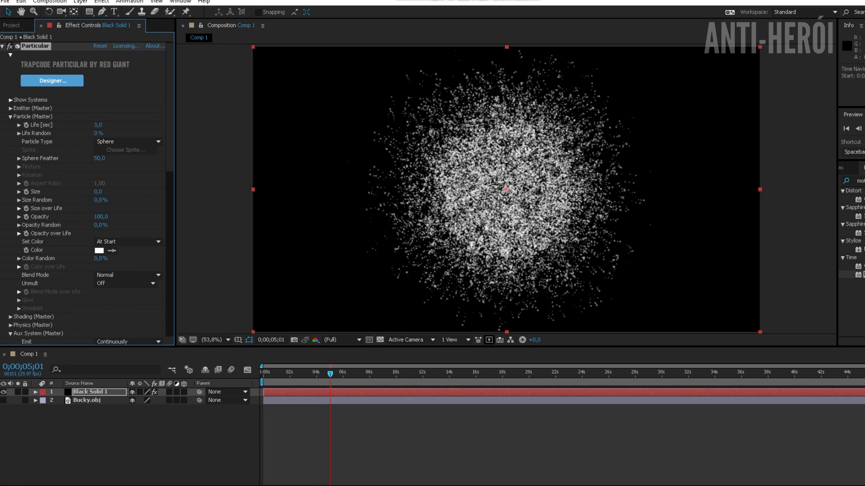
click(10, 108)
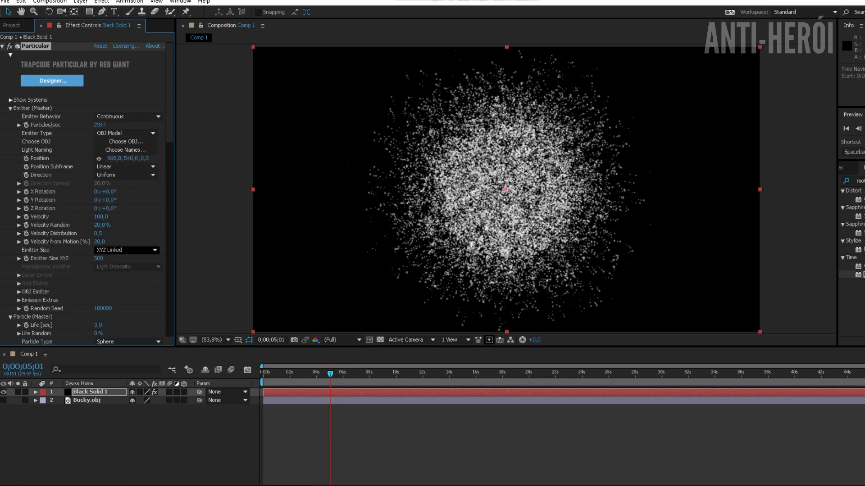
click(98, 258)
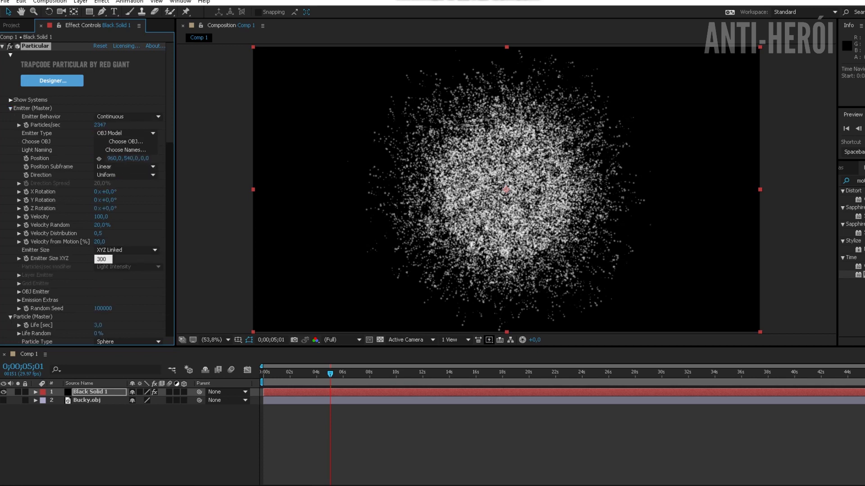
text(300)
key(Return)
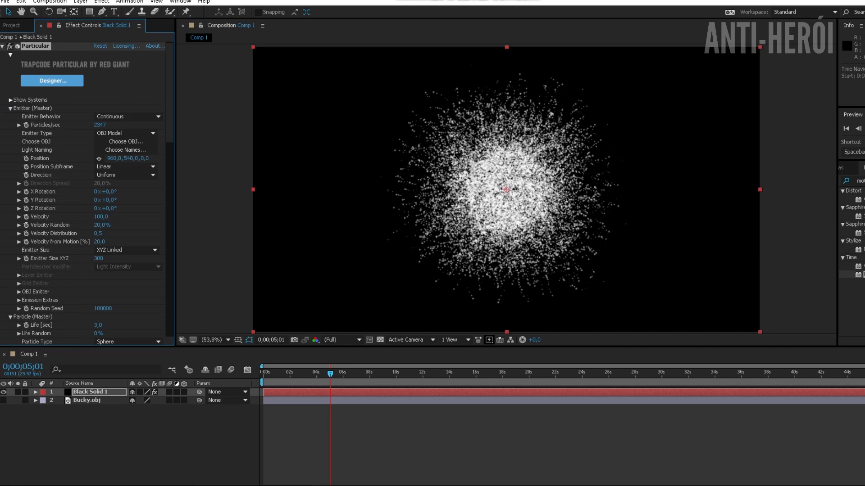
Try 1000 Particles/sec for the Emitter (Master), and settle on 500.
click(100, 124)
text(1000)
key(Return)
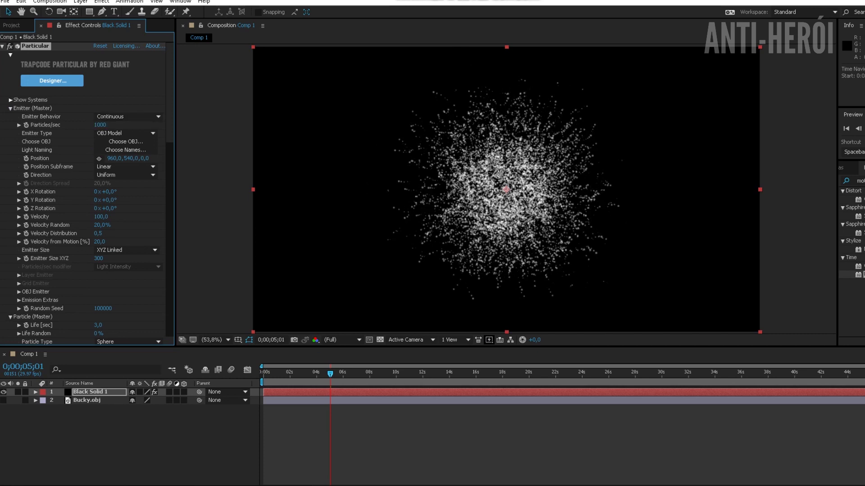
click(103, 125)
text(500)
key(Return)
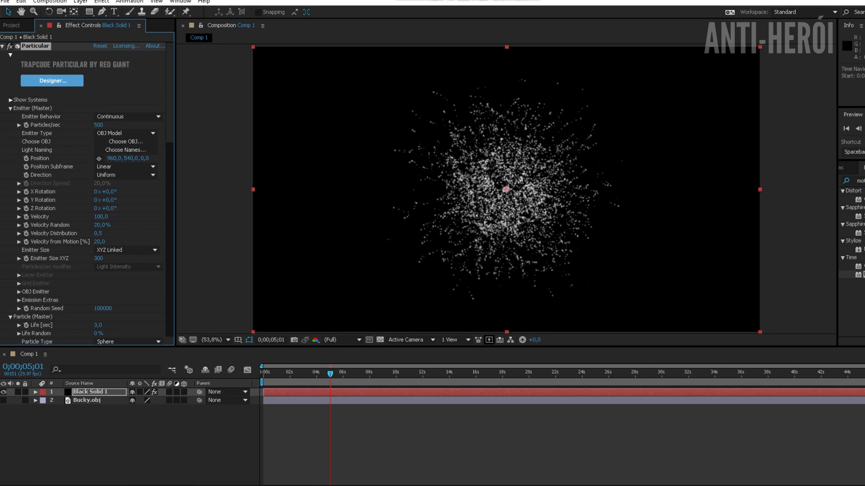
Set the Aux System's Turbulence Position to 220.
scroll(101, 180, down, 10)
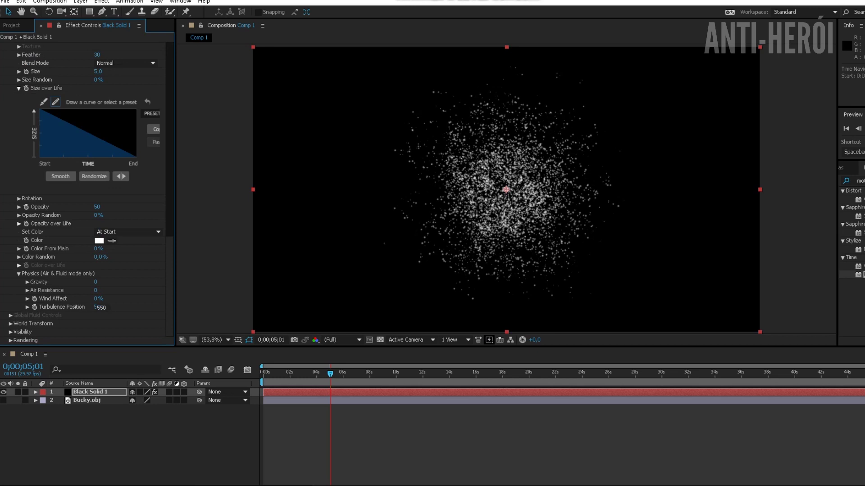
click(100, 307)
text(220)
key(Return)
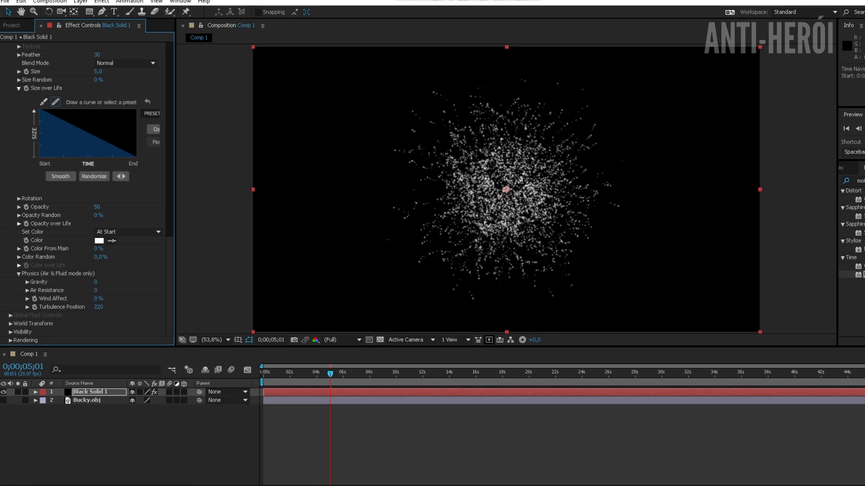
Try 200 Particles/sec for the Aux System, and settle on 100.
scroll(86, 181, up, 8)
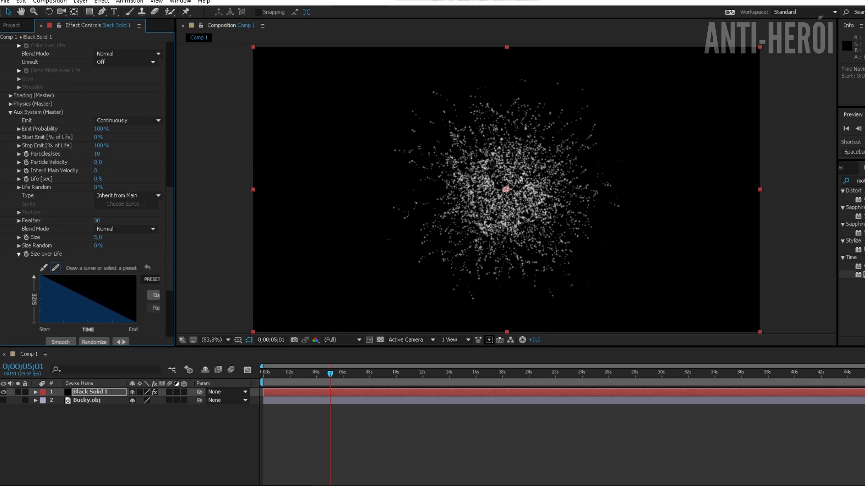
click(97, 154)
text(200)
key(Return)
click(98, 154)
text(100)
key(Return)
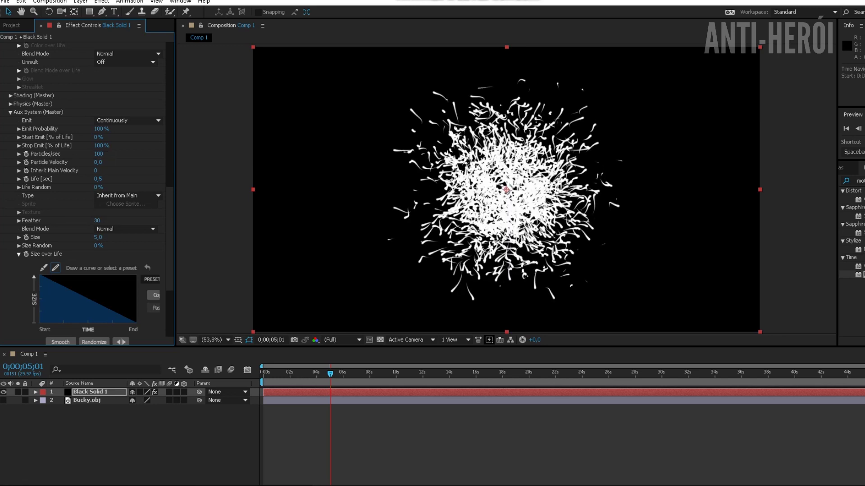
Set Fade-in Spin to 2 seconds and Spin Frequency to 20 in the Physics (Master) Air settings.
click(10, 104)
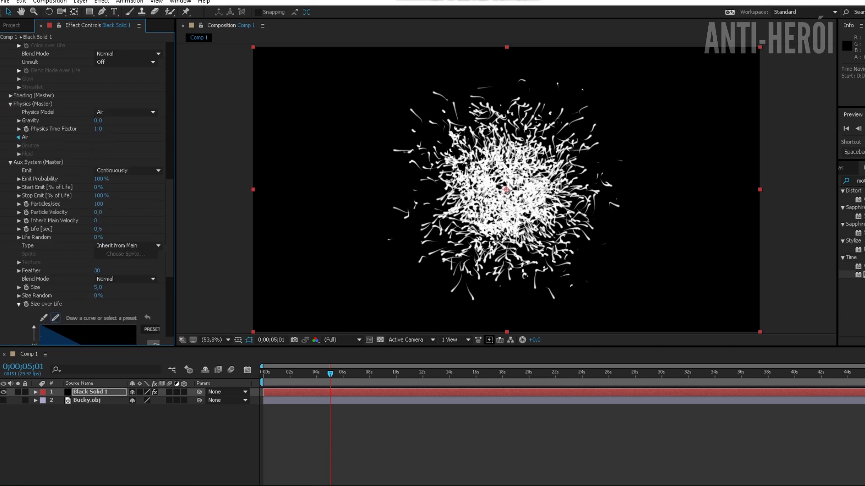
click(18, 137)
click(97, 187)
text(2)
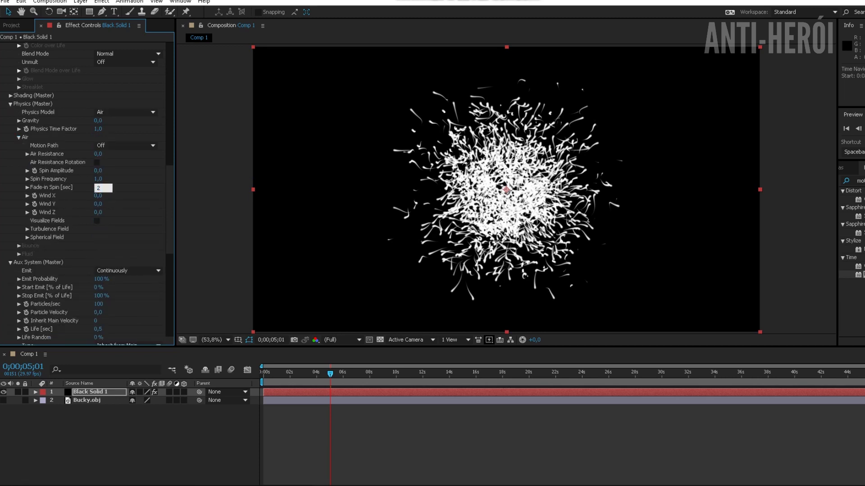
key(Return)
click(98, 179)
text(20)
key(Return)
Set Spin Amplitude to 90 and Fade-in Spin to 3 seconds in the Physics (Master) Air settings.
click(98, 170)
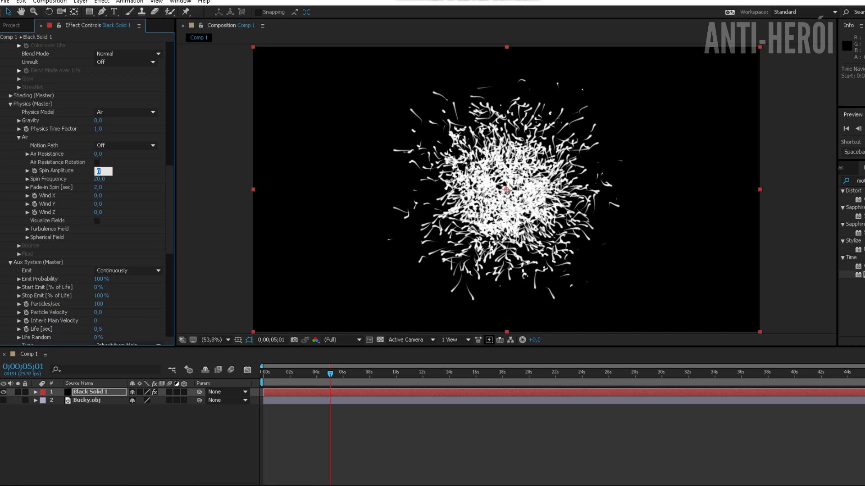
text(90)
key(Return)
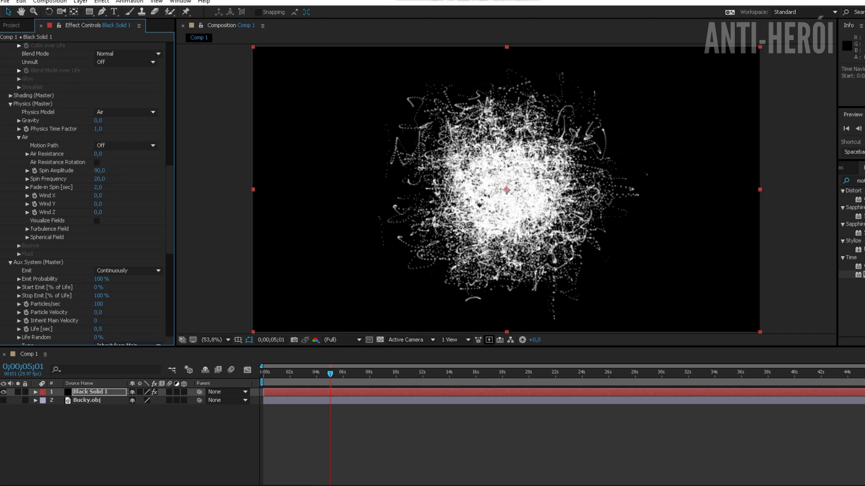
click(97, 187)
text(3)
key(Return)
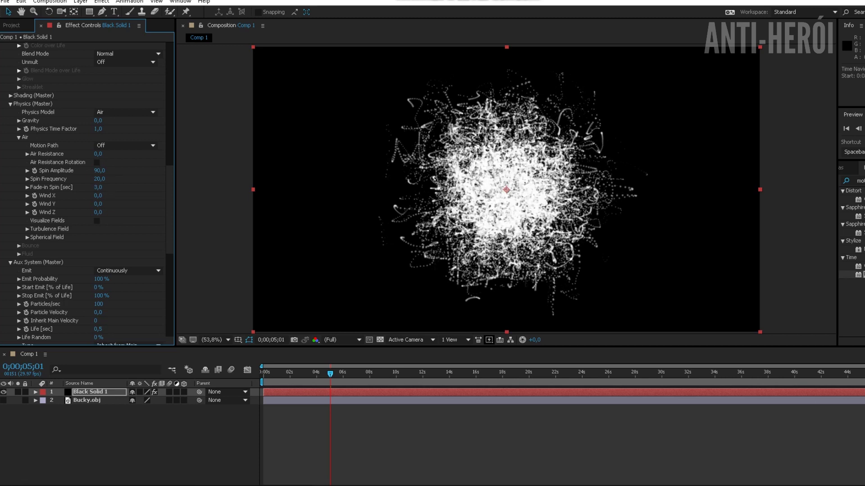
Set the Scale of the Air physics Turbulence Field to 13.
click(26, 229)
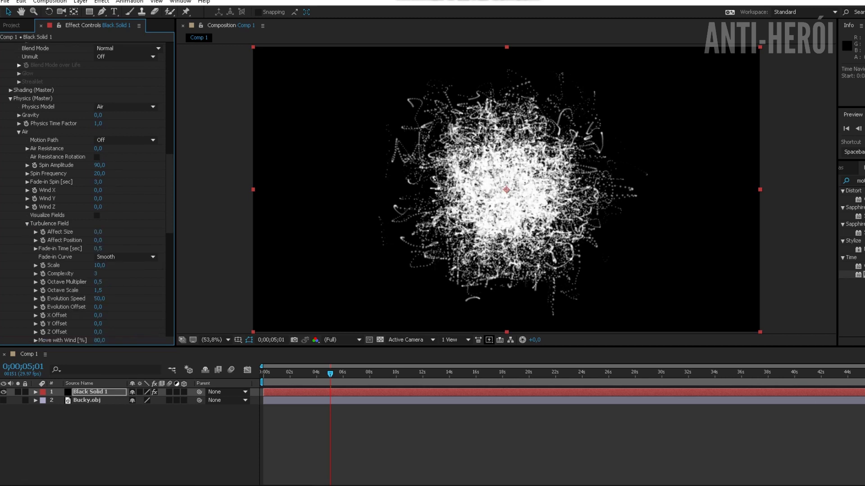
click(99, 266)
text(13)
key(Return)
Set the Turbulence Field's Affect Position to 169 and preview the particle animation briefly.
drag(97, 240, 129, 241)
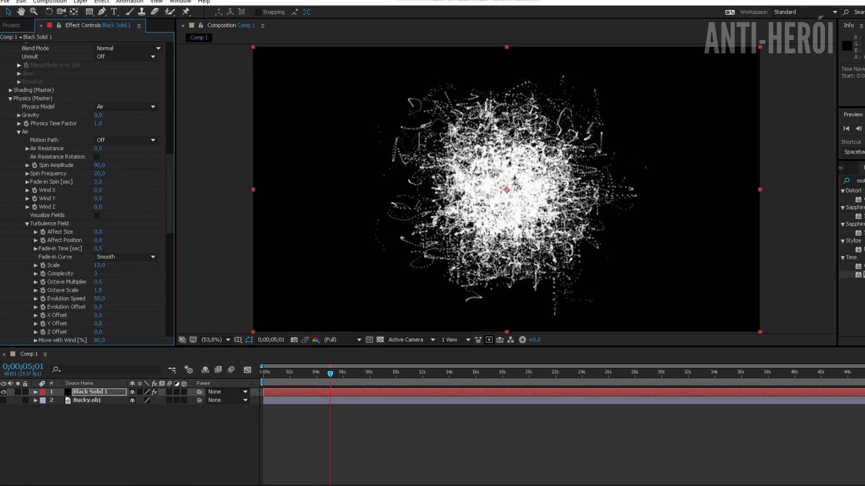
click(99, 240)
text(269)
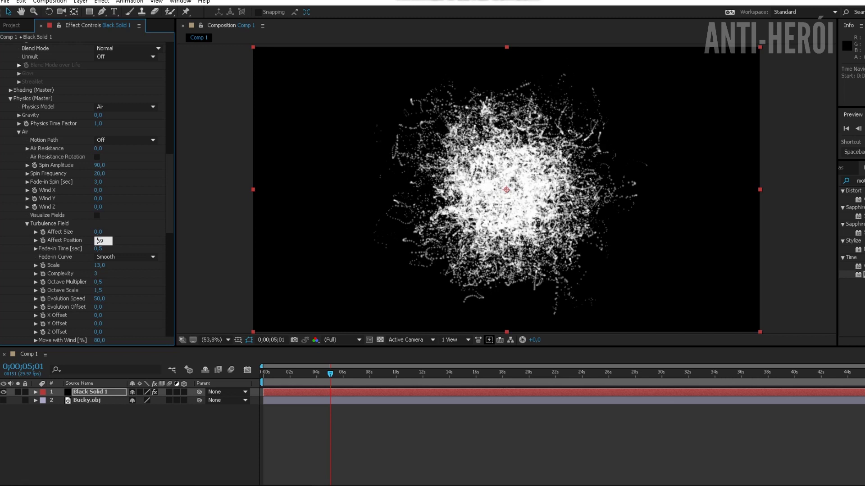
key(Return)
click(98, 241)
text(169)
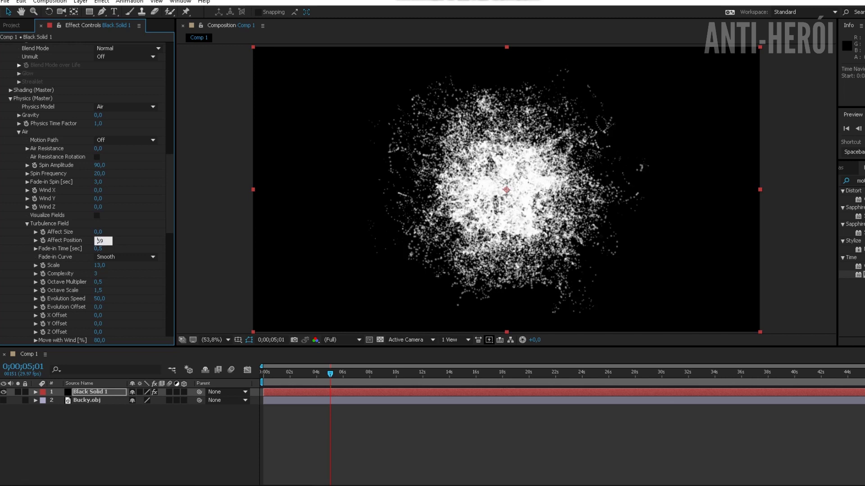
key(Return)
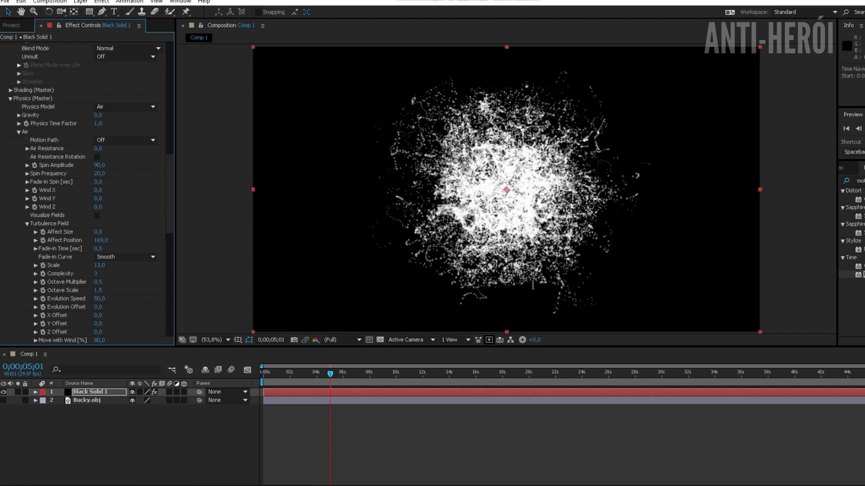
key(space)
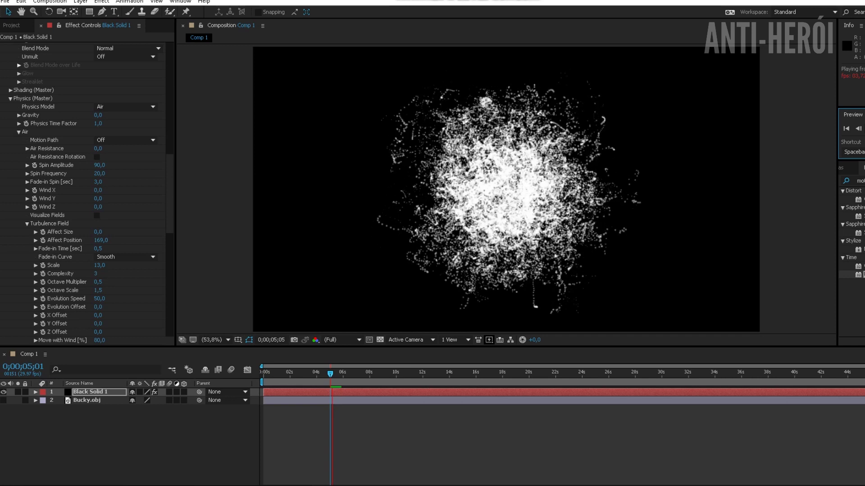
key(space)
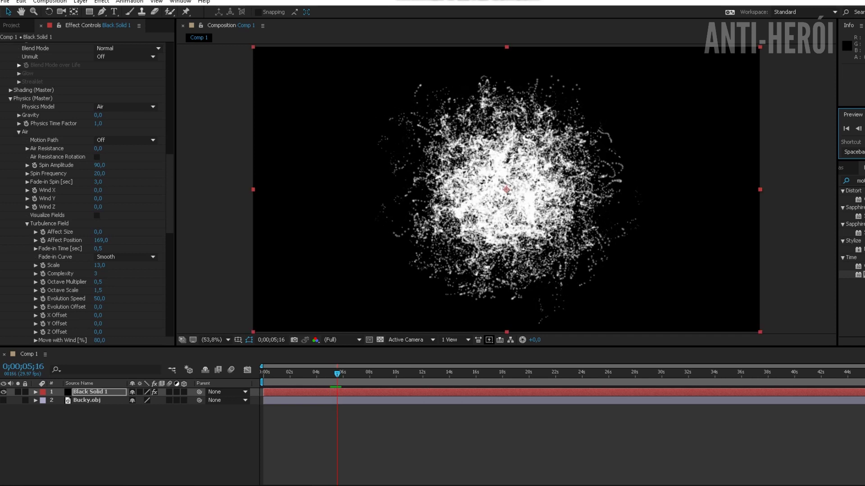
Reshape the Aux System's Size over Life curve into a smooth, steep falloff that flattens towards the end.
scroll(84, 194, down, 10)
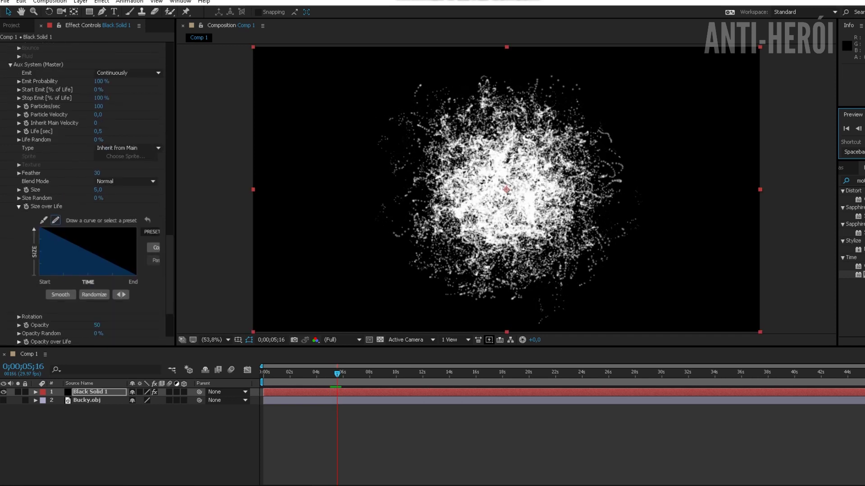
click(60, 294)
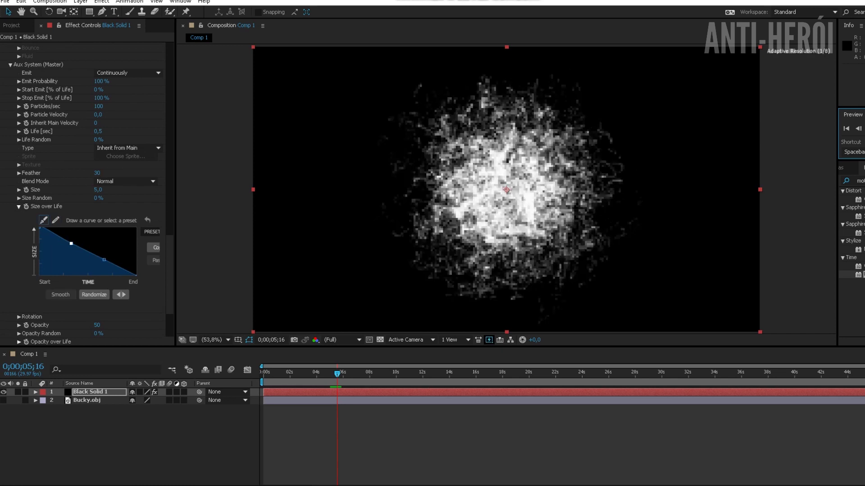
drag(72, 243, 60, 258)
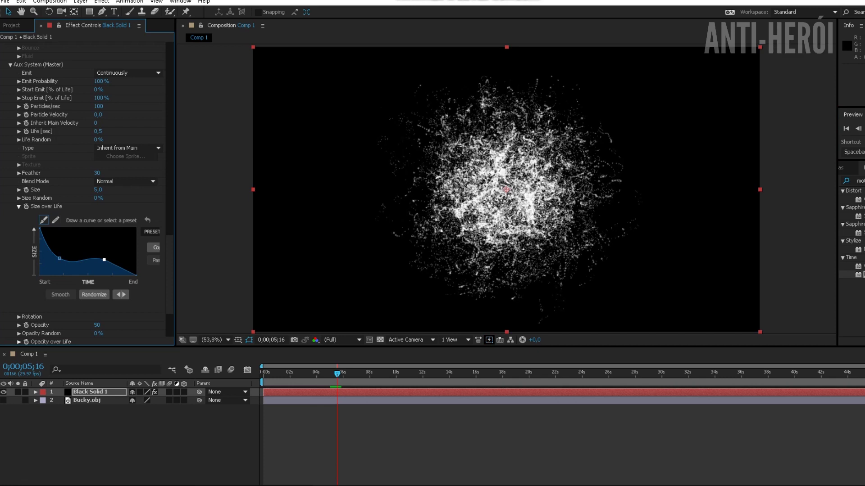
drag(105, 260, 91, 271)
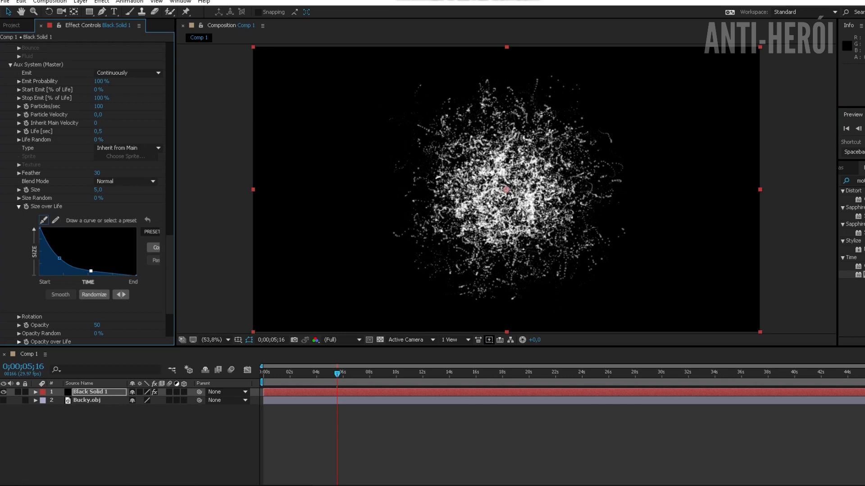
Preview the particle animation from about 0;00;05;05 to examine the trails with the reshaped size curve.
click(333, 374)
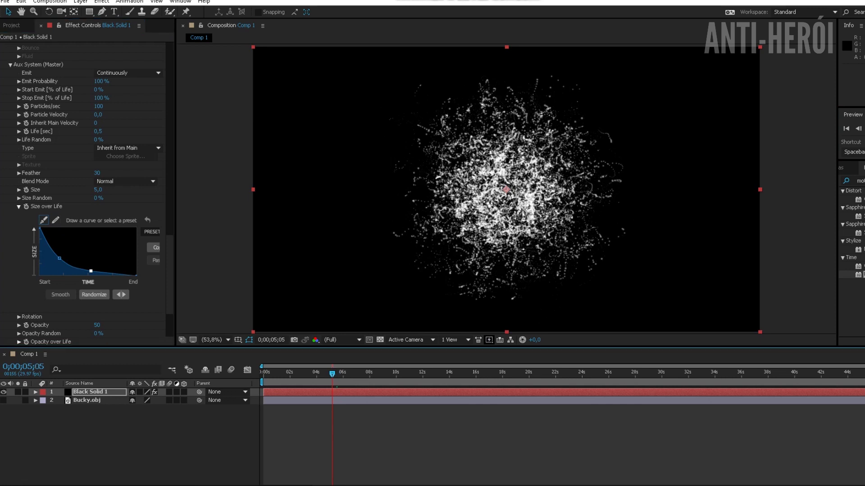
key(space)
key(space)
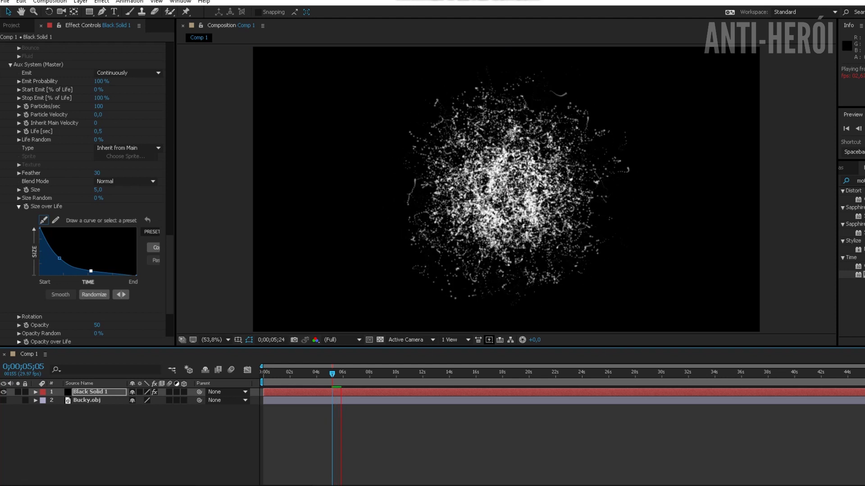
key(space)
key(space)
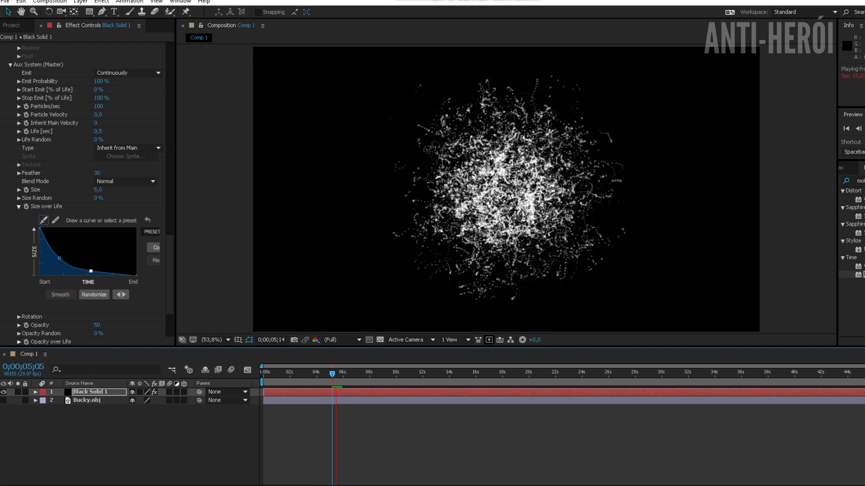
key(space)
key(Page_Down)
key(Page_Down)
key(Page_Down)
key(Page_Down)
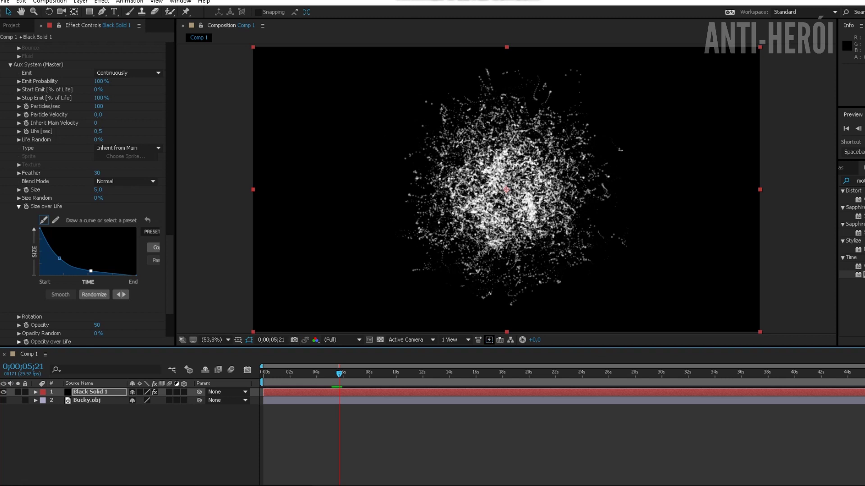
Apply the linearly descending preset to the Aux System's Size over Life curve, trying it reversed as well.
click(151, 232)
click(153, 254)
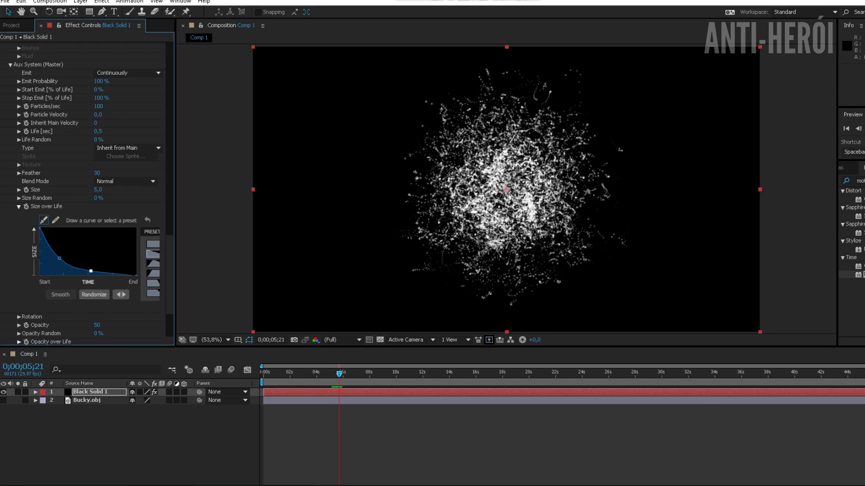
click(153, 254)
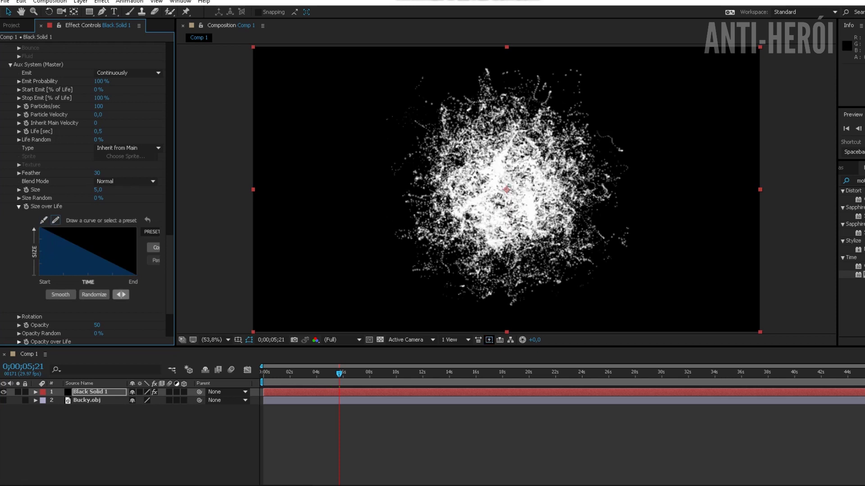
click(120, 295)
click(121, 295)
Try 40% of life for the Aux System's Start Emit, and settle on 60%.
click(97, 90)
text(20)
key(Return)
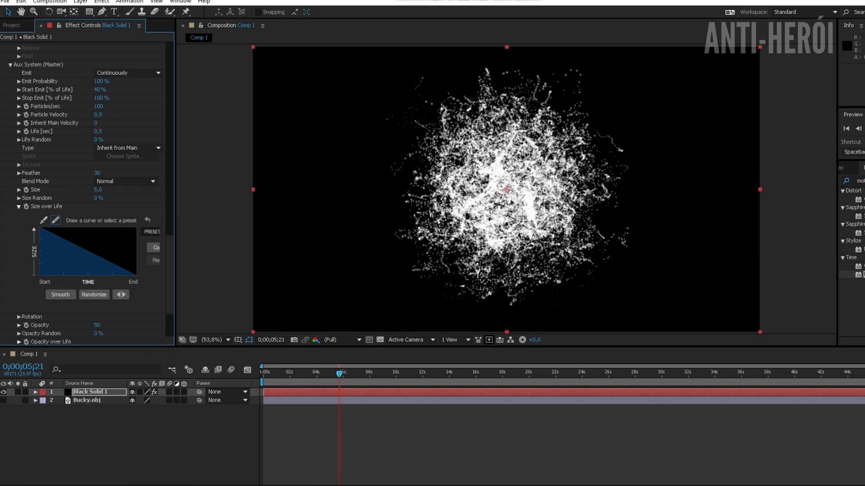
click(98, 90)
text(60)
key(Return)
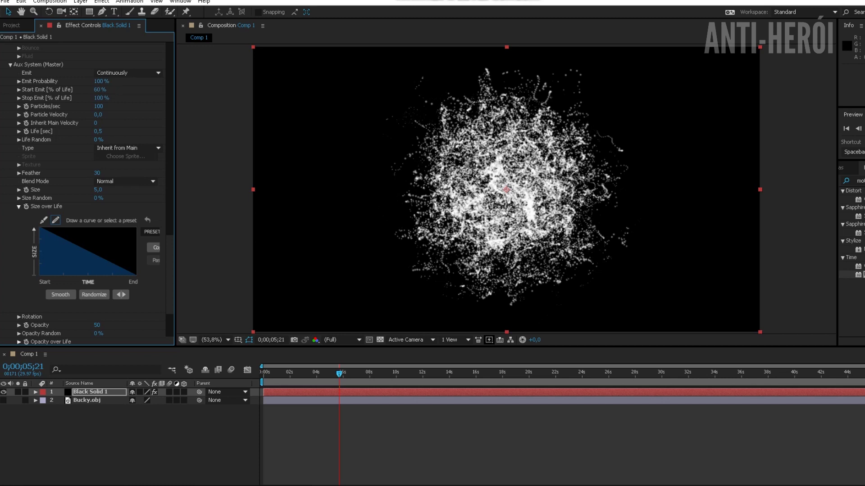
Set the Aux System's Particles/sec to 200.
click(97, 106)
text(50)
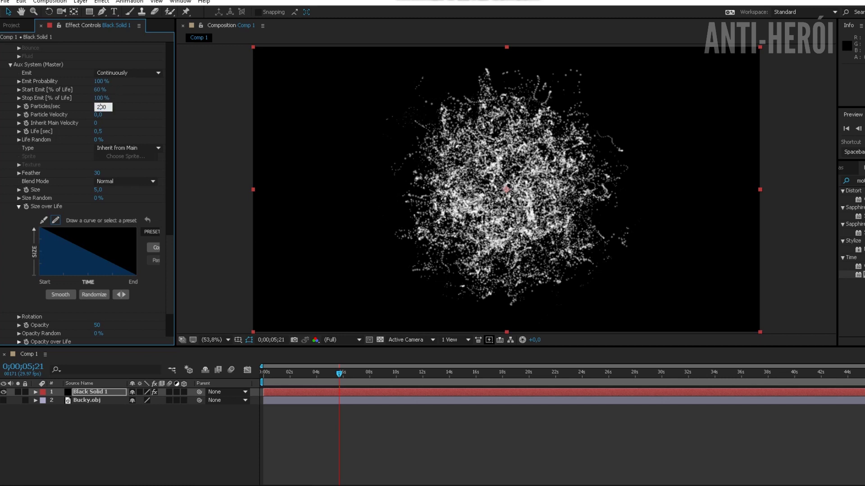
key(Return)
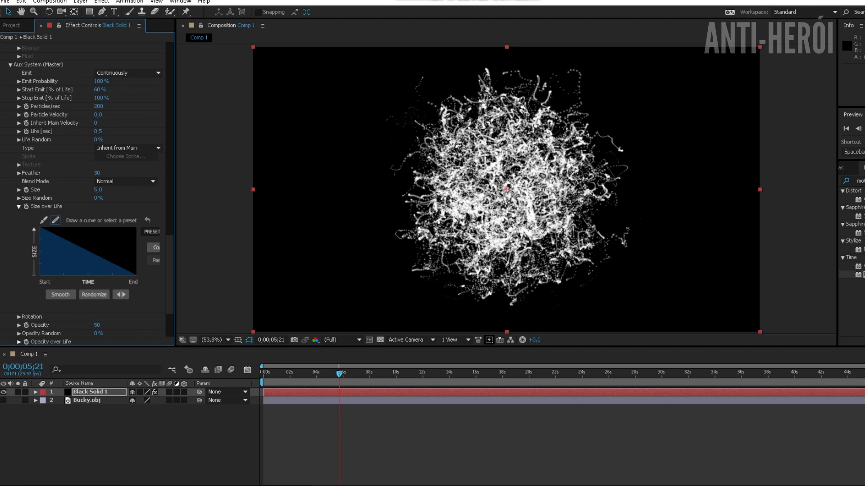
Try smaller Size values such as 4 for the Aux System particles, and return to 5.
click(98, 190)
text(2)
key(Return)
click(98, 190)
text(4)
key(Return)
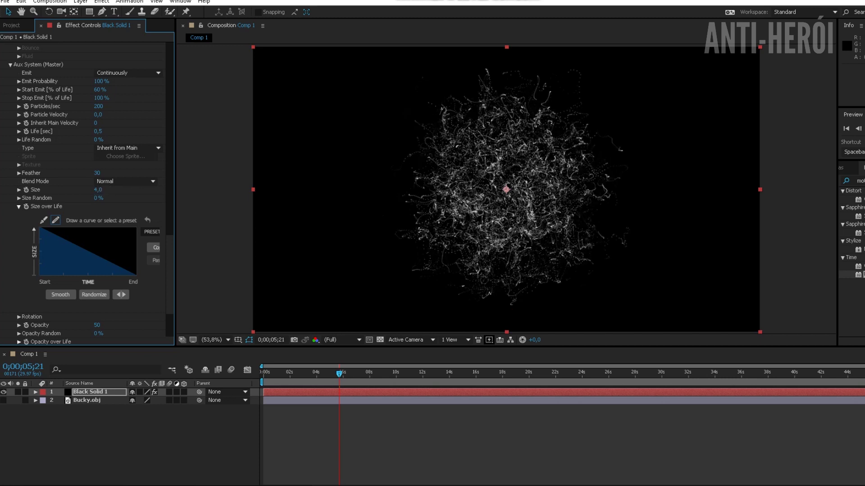
click(99, 190)
text(5)
key(Return)
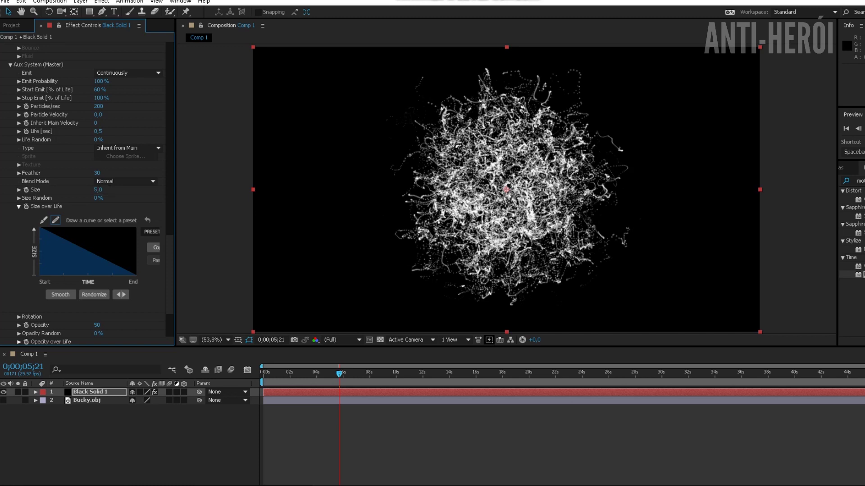
Try 200 Particles/sec for the Emitter (Master), and settle on 100.
scroll(125, 149, up, 10)
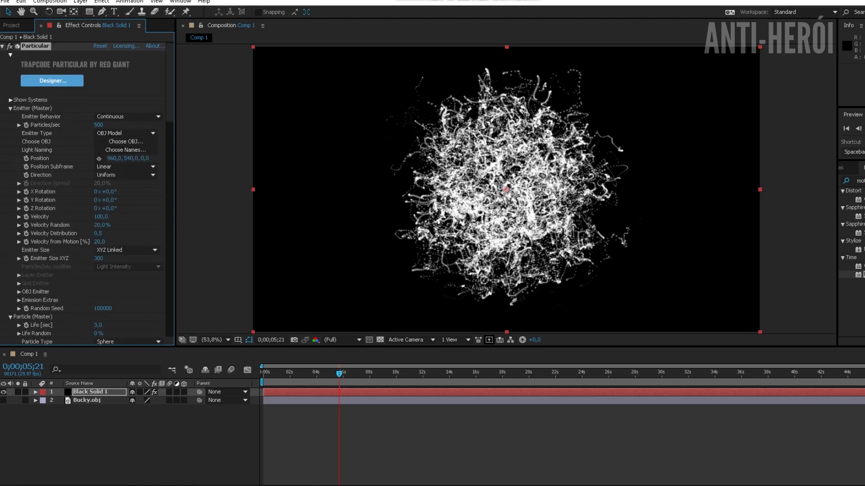
click(100, 125)
text(200)
key(Return)
click(99, 125)
text(50)
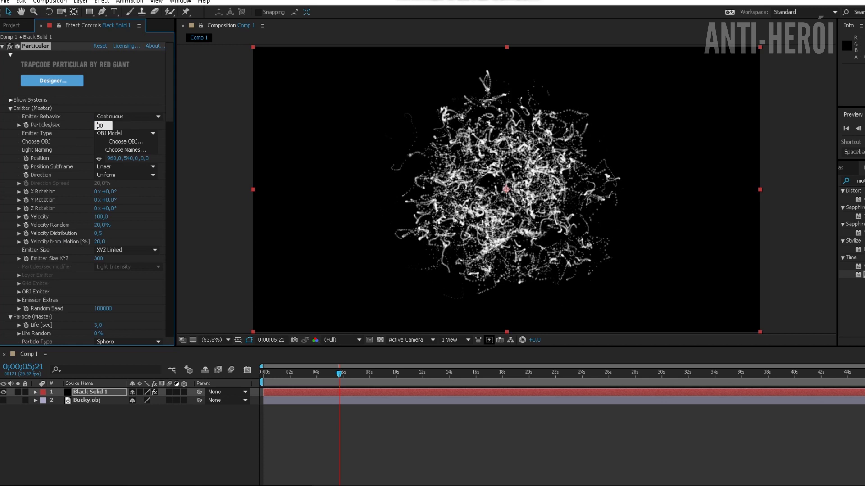
key(Return)
click(100, 126)
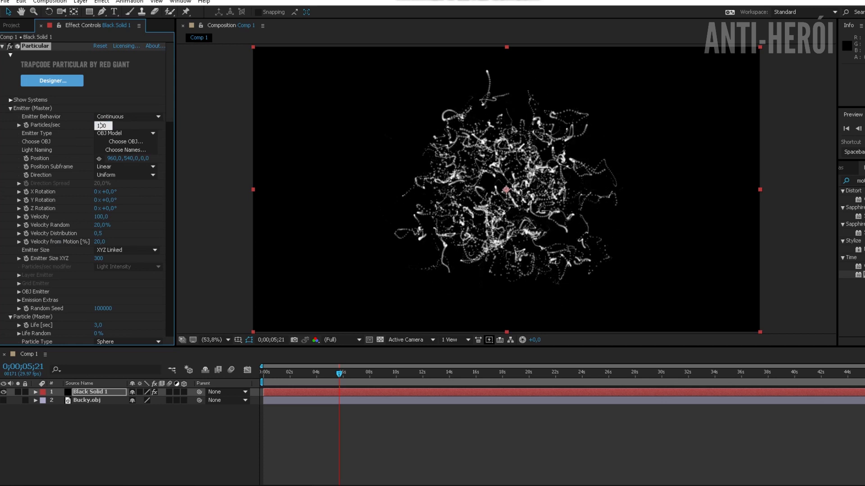
key(Return)
Add a new deep green solid layer of 1920 × 1080 px above the black particle solid.
click(90, 392)
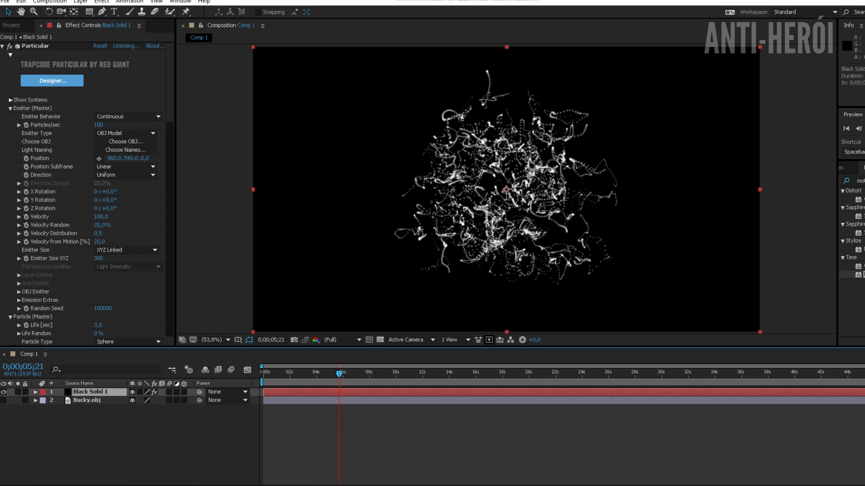
right_click(213, 229)
mouse_move(270, 236)
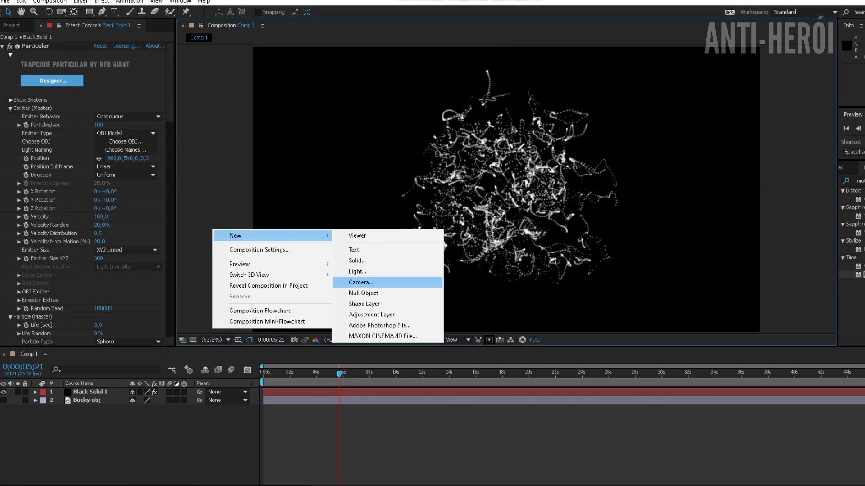
click(360, 272)
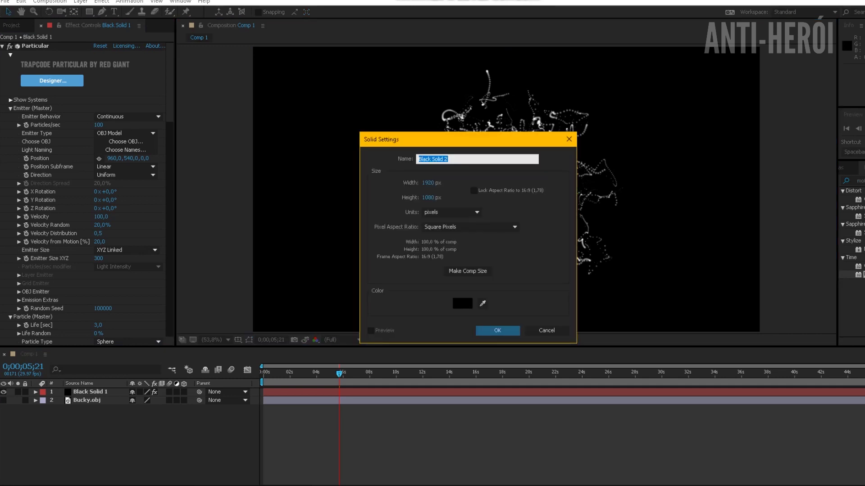
click(462, 304)
click(488, 262)
click(470, 285)
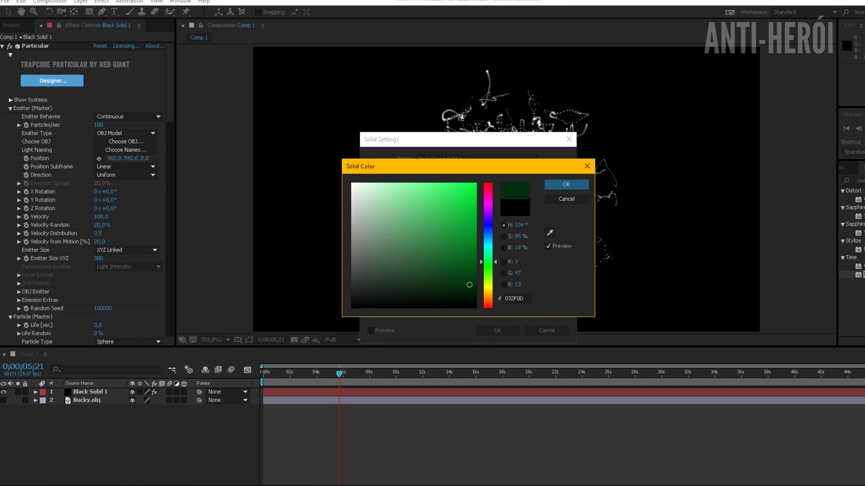
drag(469, 285, 476, 238)
key(Return)
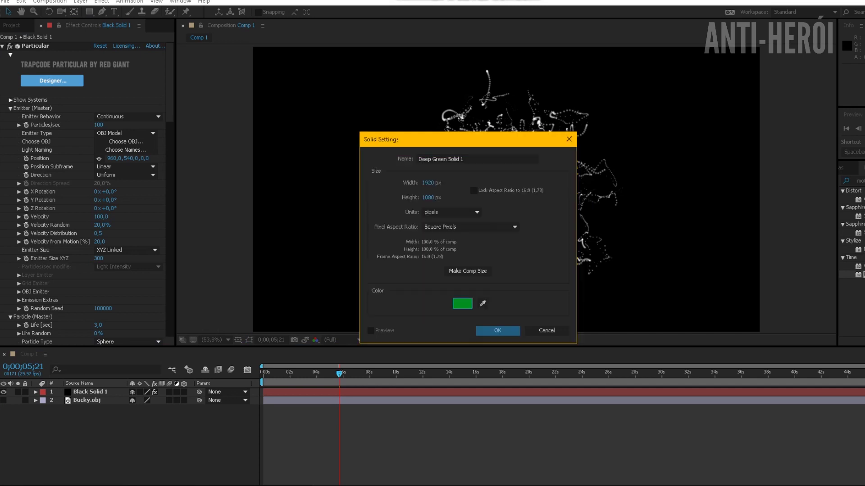
key(Return)
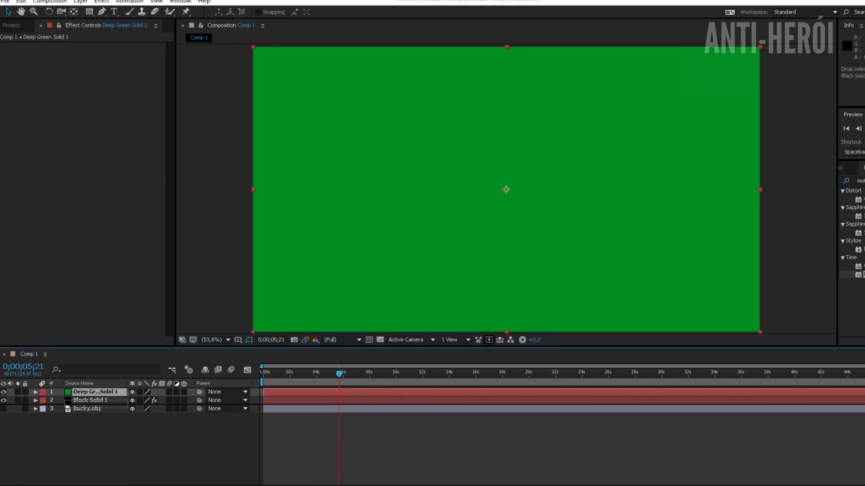
Move the deep green solid below the black particle solid and apply CC Vector Blur to the particle solid.
key(ctrl+bracketleft)
click(91, 393)
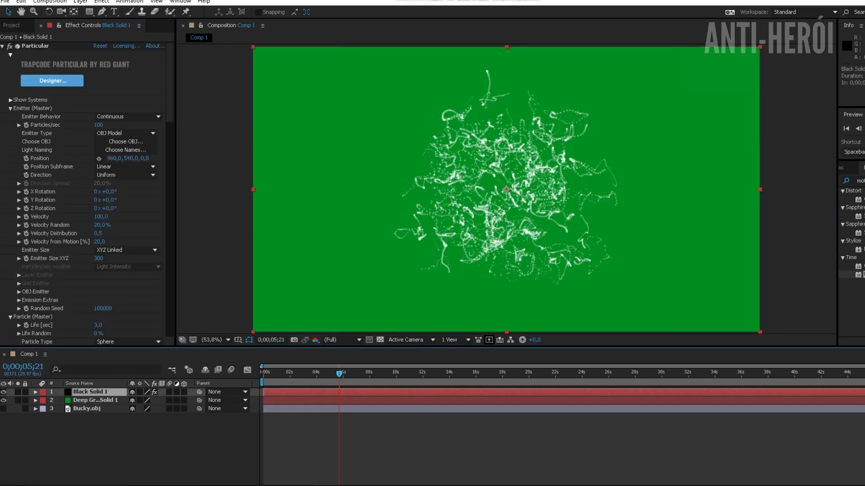
scroll(84, 194, down, 10)
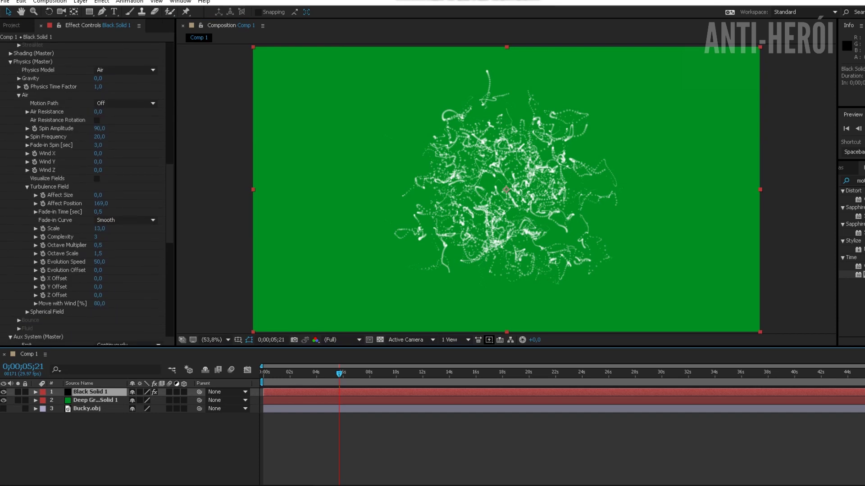
click(102, 2)
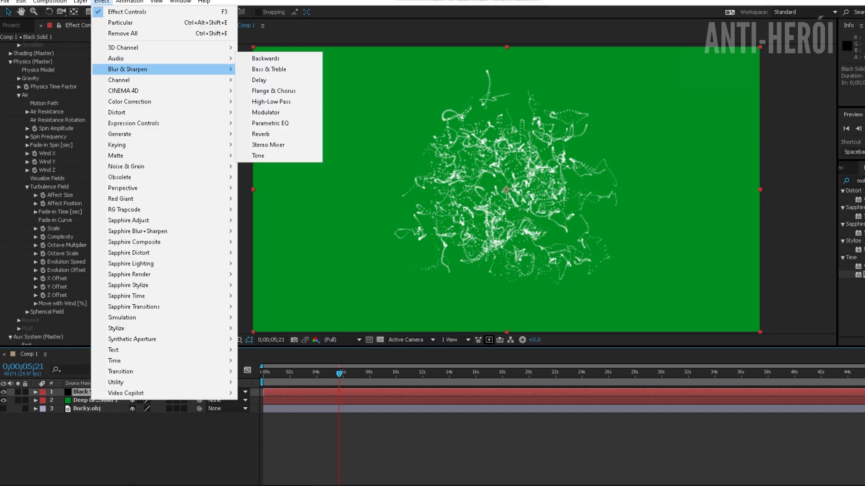
mouse_move(135, 69)
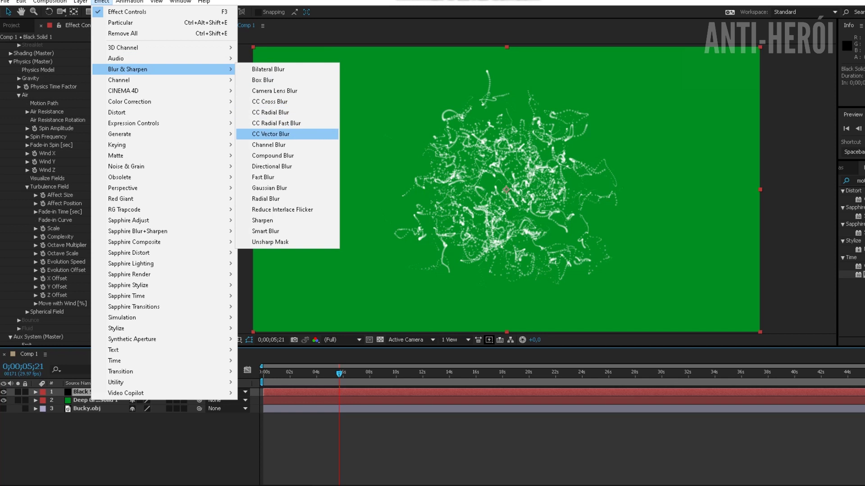
click(270, 133)
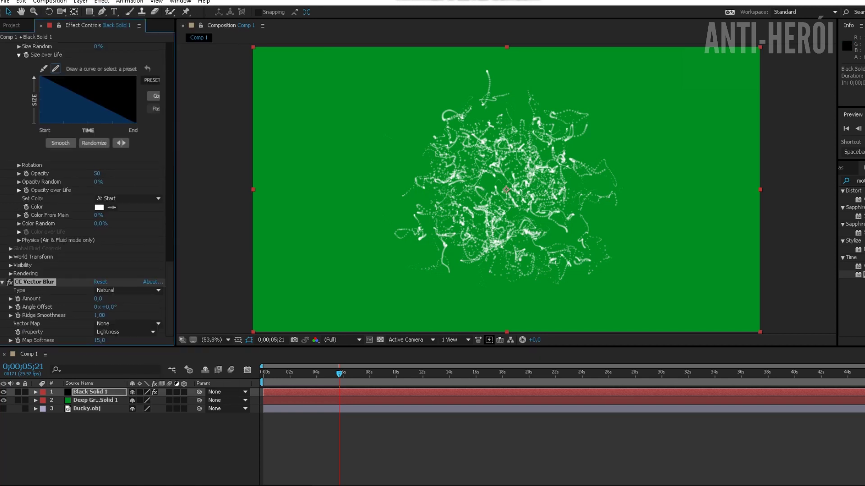
Set the CC Vector Blur Amount to 30.
click(98, 299)
text(3)
key(Return)
click(98, 299)
text(30)
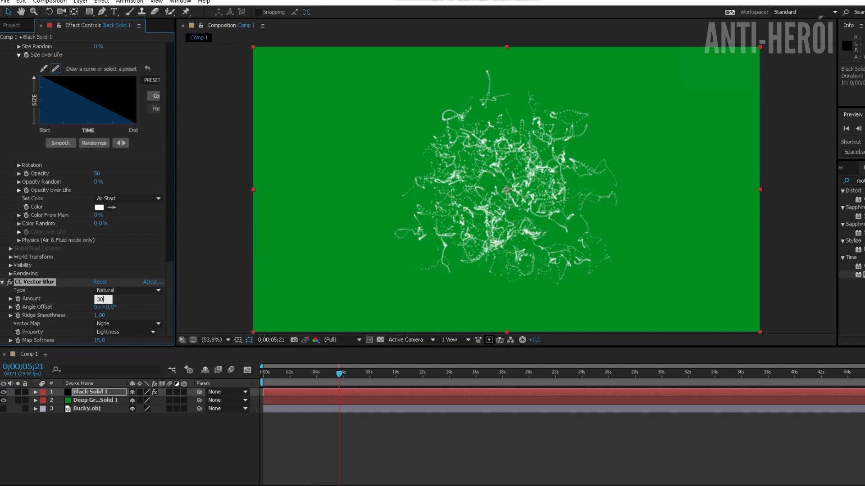
key(Return)
Set the CC Vector Blur Ridge Smoothness to 40 and Map Softness to 0.
click(100, 315)
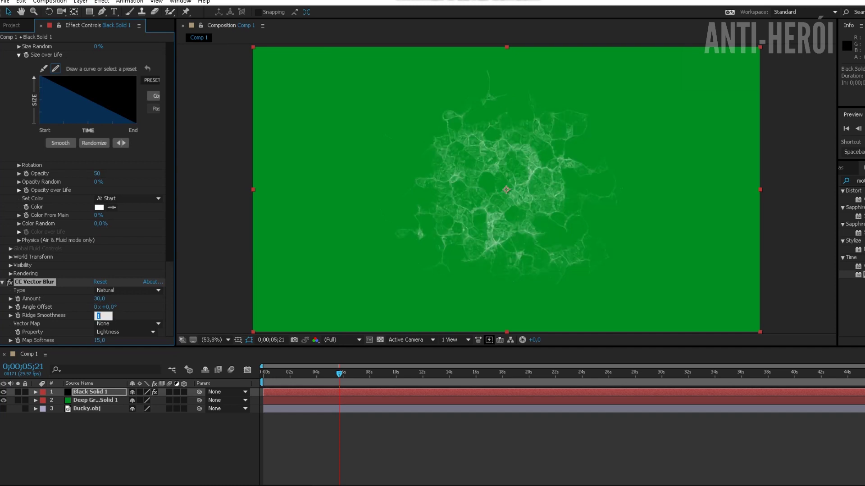
text(40)
key(Return)
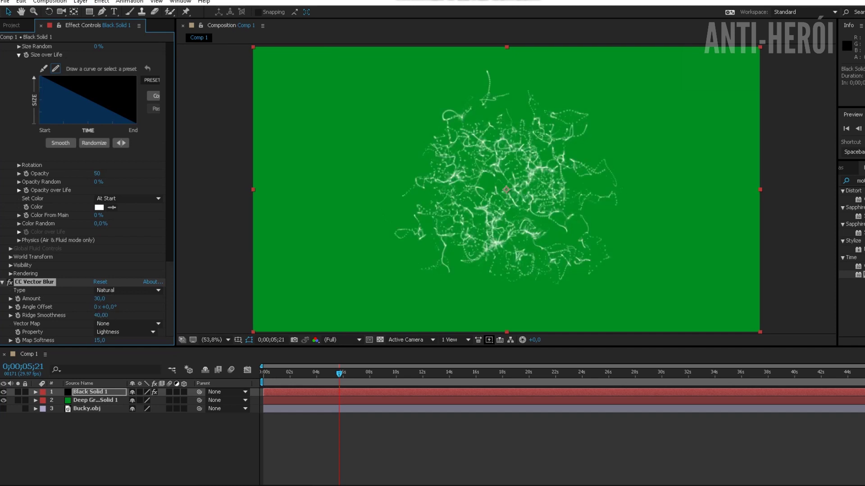
click(99, 340)
text(0)
key(Return)
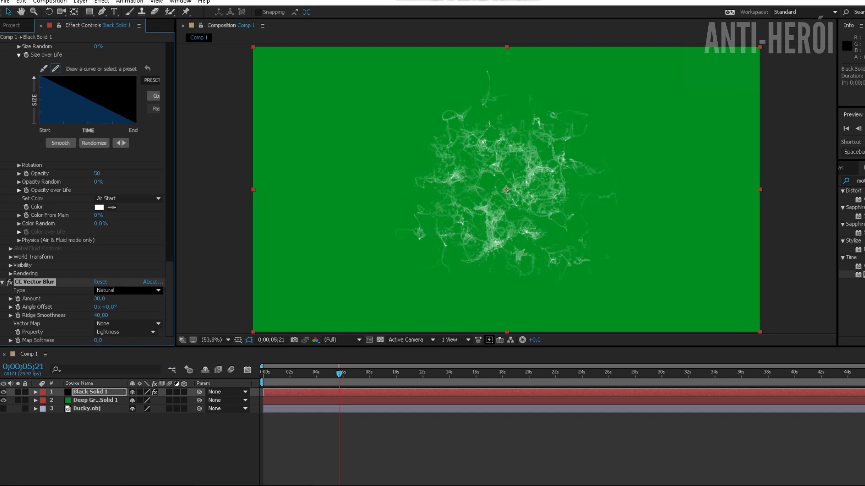
Try CC Vector Blur Amount values of 10, 15 and 50.
click(99, 299)
text(10)
key(Return)
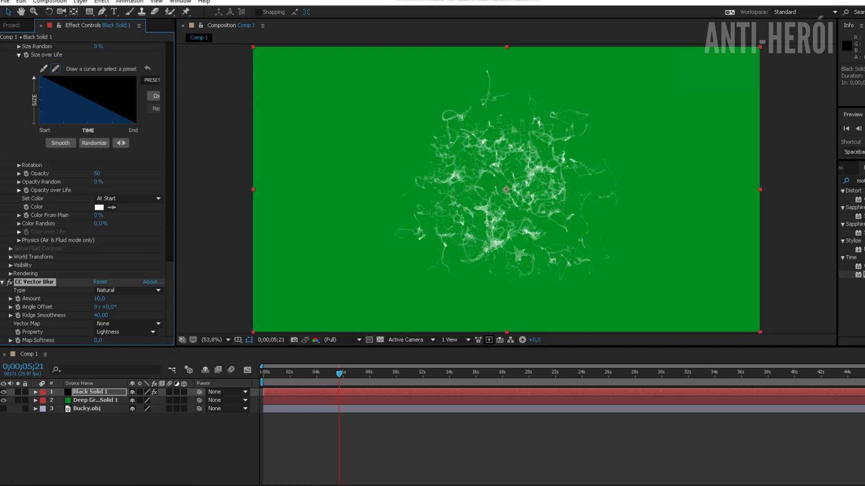
click(100, 299)
text(15)
key(Return)
click(100, 299)
click(98, 299)
key(Return)
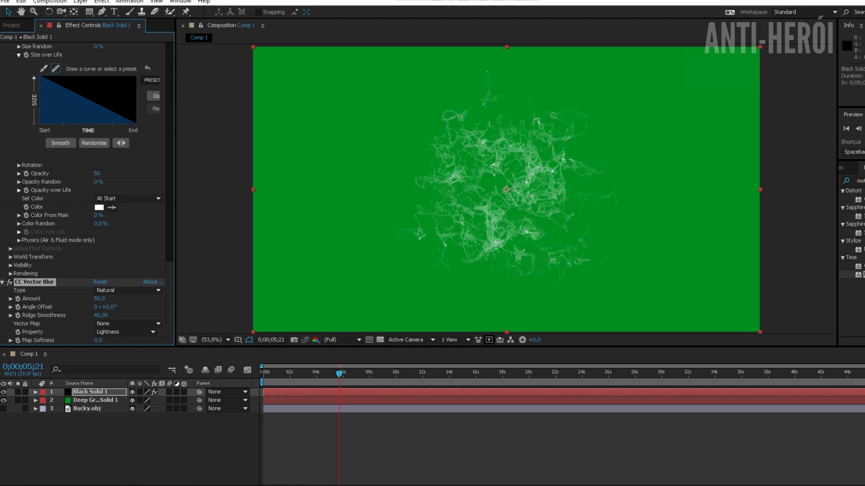
Try a Ridge Smoothness of 90, settle on 100, and set the CC Vector Blur Amount to 30.
click(101, 316)
text(90)
key(Return)
click(101, 316)
text(100)
key(Return)
click(99, 298)
text(30)
key(Return)
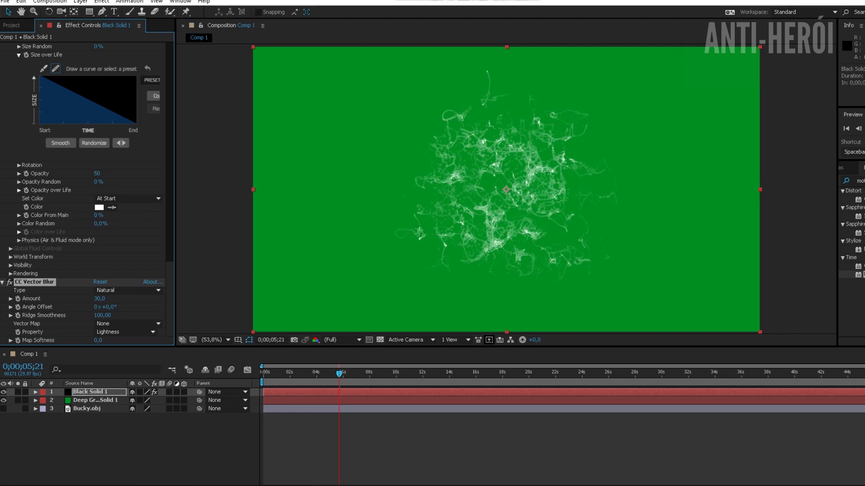
Apply CC Toner to the black particle solid and set its Tones to Duotone.
click(91, 392)
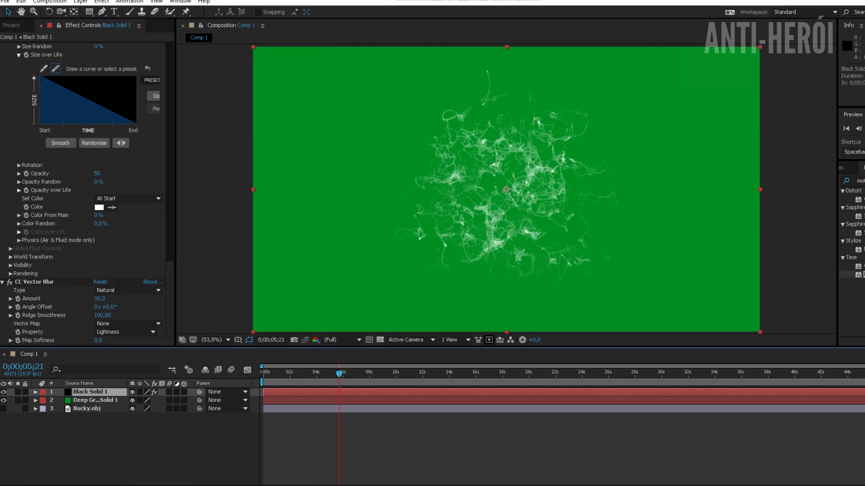
click(101, 1)
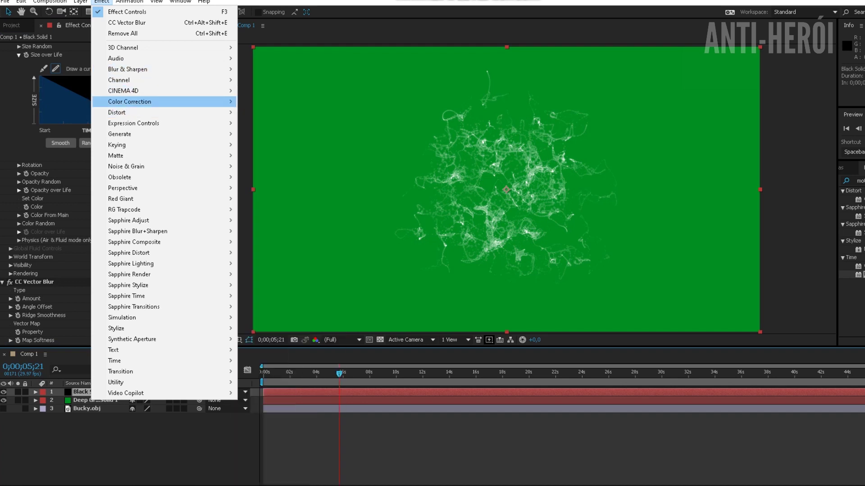
mouse_move(135, 101)
click(264, 198)
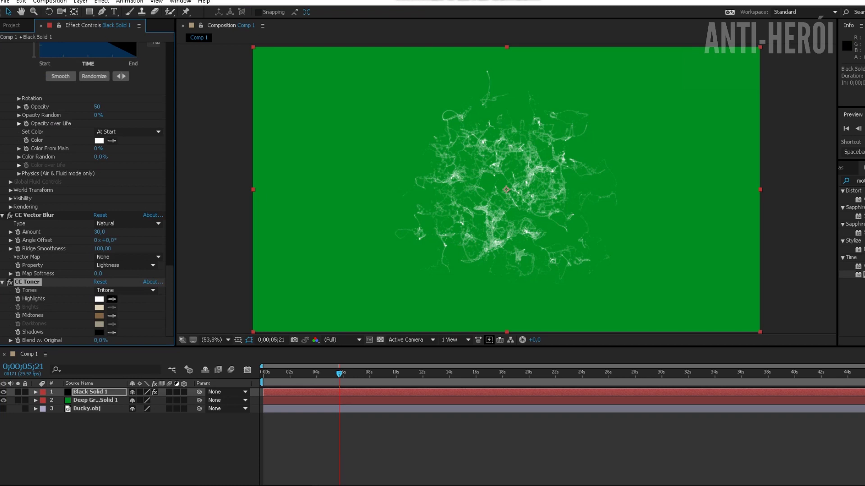
click(107, 290)
click(102, 300)
Change the CC Toner Highlights color to black.
click(99, 299)
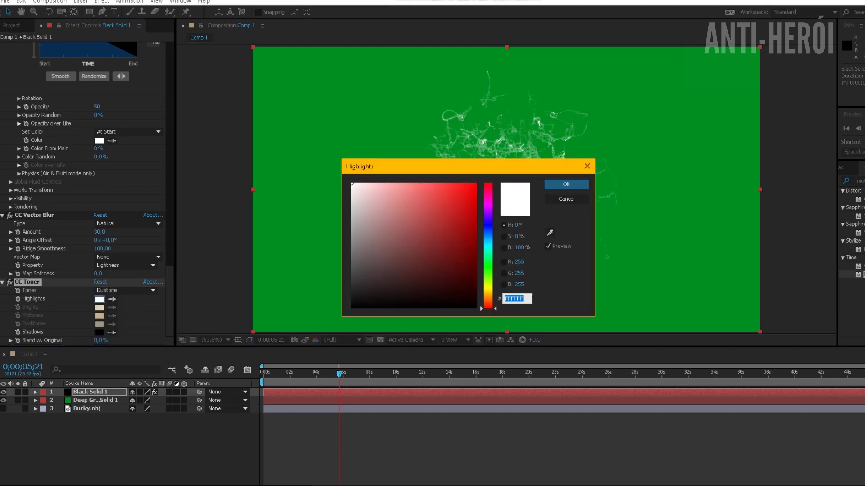
drag(403, 260, 428, 310)
click(567, 185)
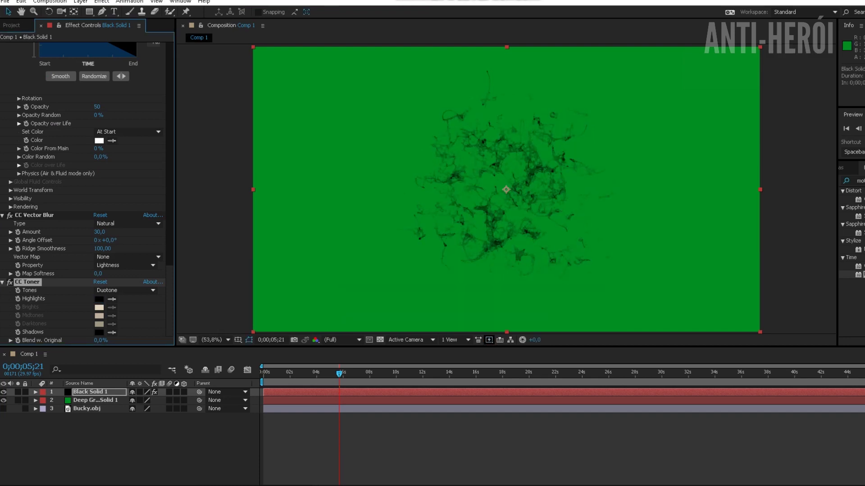
Try turning Motion Blur to On in Particular's Rendering settings.
scroll(128, 224, up, 4)
scroll(127, 224, down, 4)
click(11, 207)
click(18, 266)
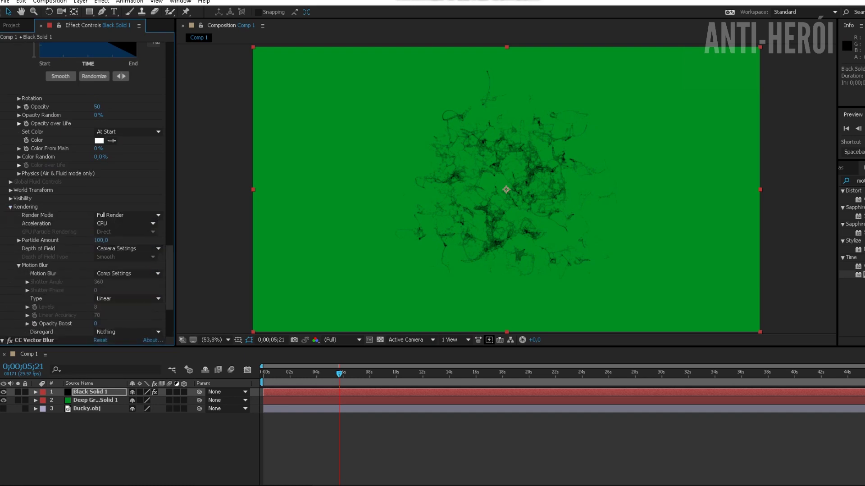
click(128, 274)
click(118, 306)
click(128, 273)
click(128, 282)
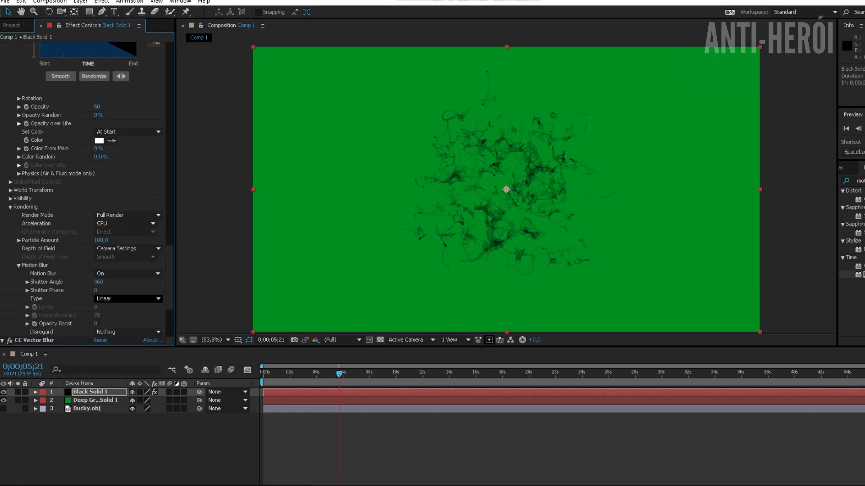
Set Particular's motion blur Type to Subframe Sample and return Motion Blur to Comp Settings.
click(128, 298)
click(122, 320)
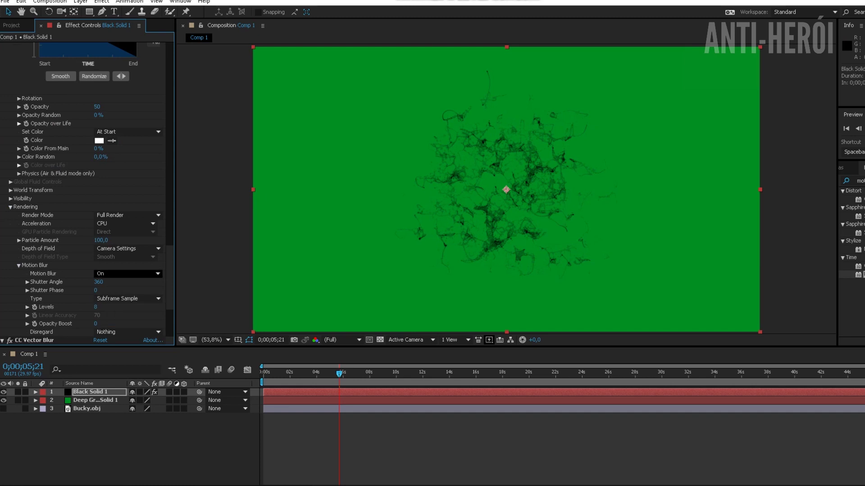
click(128, 274)
click(130, 296)
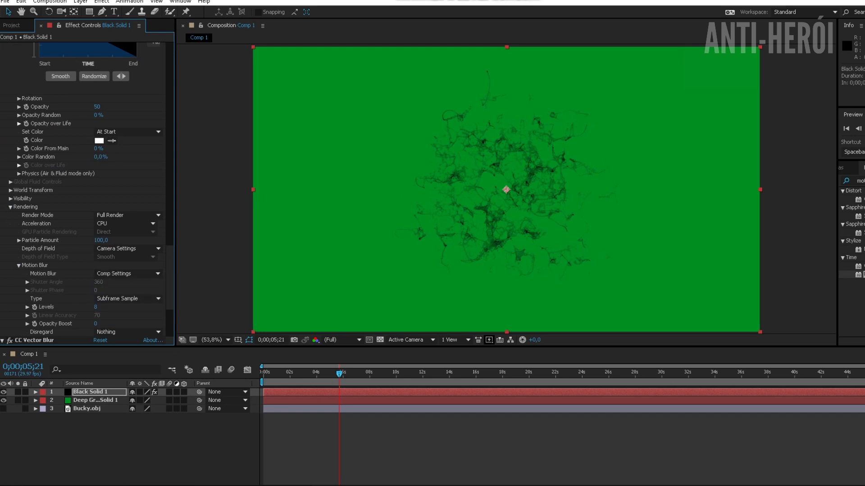
click(10, 207)
Compare Aux System particle Size values of 7 and 5, and settle on 7.
scroll(98, 183, up, 7)
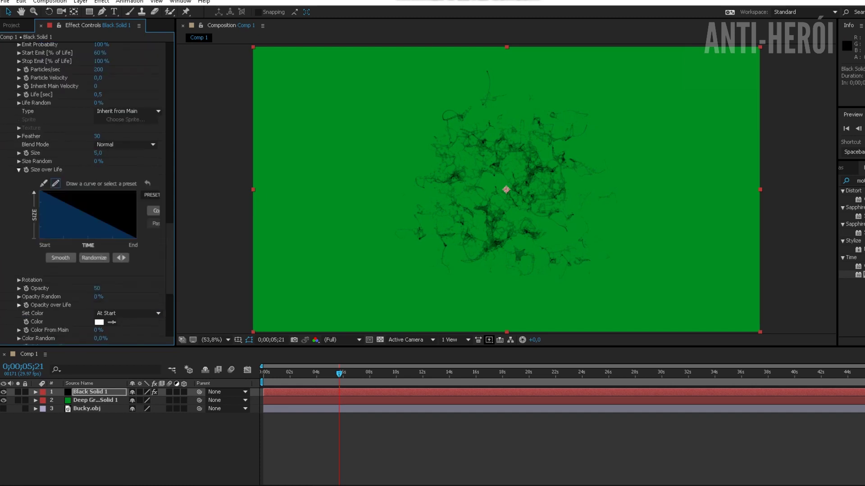
click(98, 183)
text(7)
key(Return)
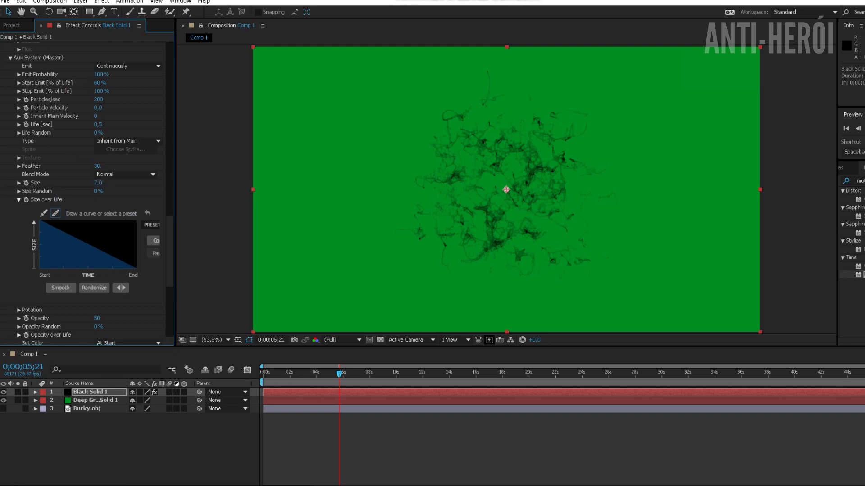
click(98, 183)
text(5)
key(Return)
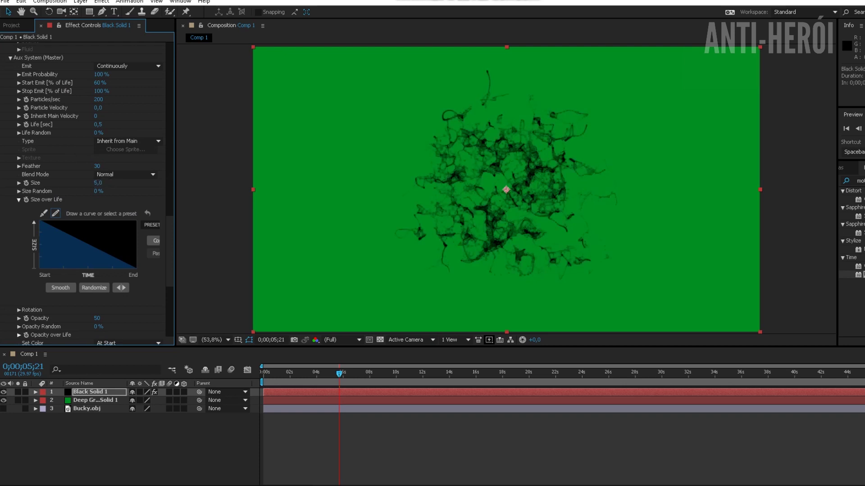
click(98, 183)
text(7)
key(Return)
Duplicate the black particle solid layer.
click(91, 393)
key(ctrl+d)
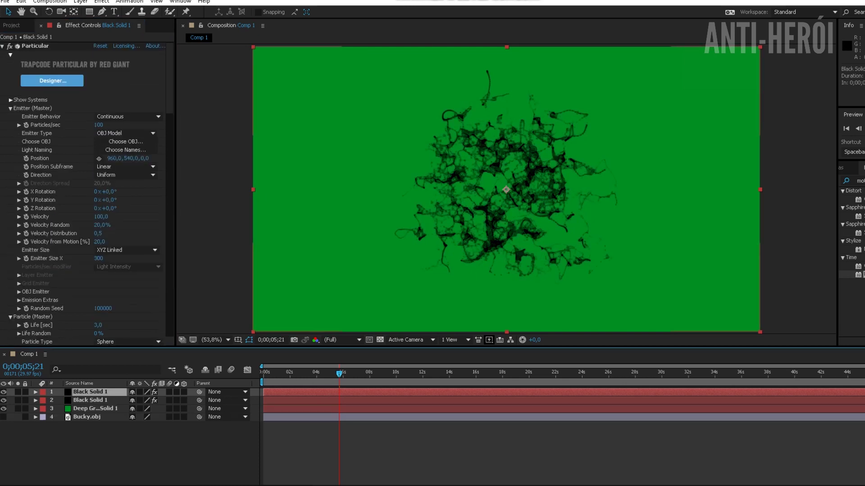
Try an Affect Position of 269 in the duplicate's Turbulence Field and undo the change.
scroll(86, 189, down, 8)
scroll(86, 189, down, 6)
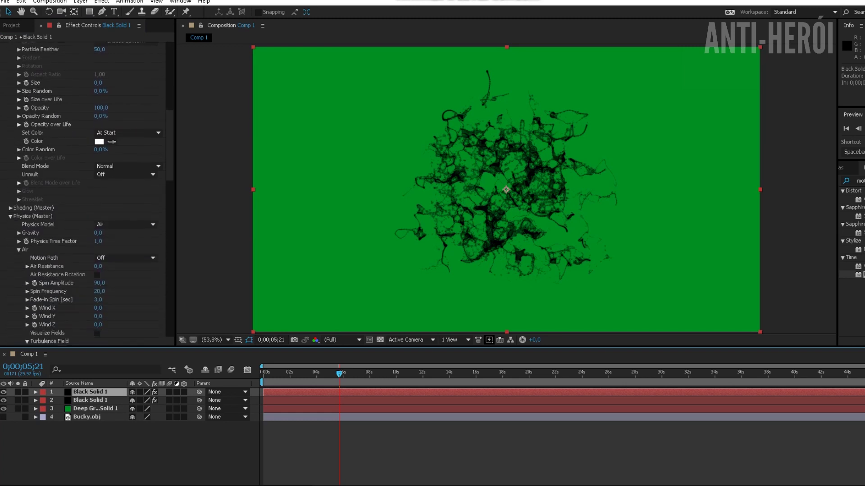
click(101, 314)
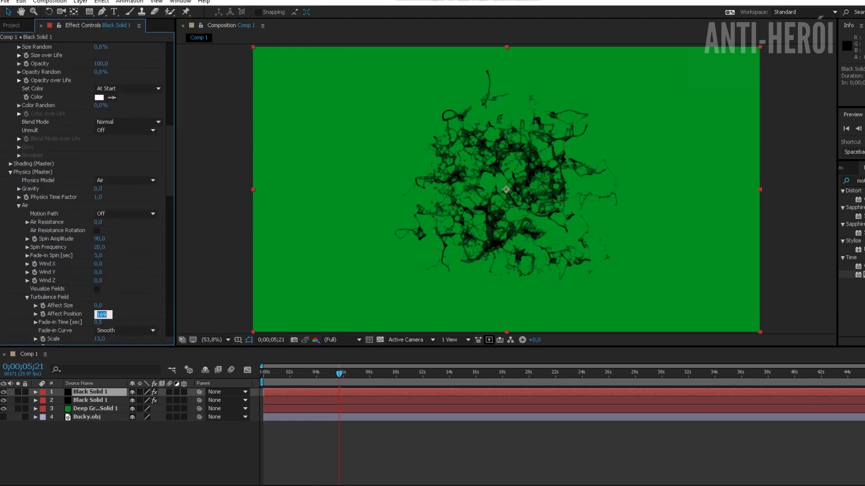
text(259)
key(Return)
key(Return)
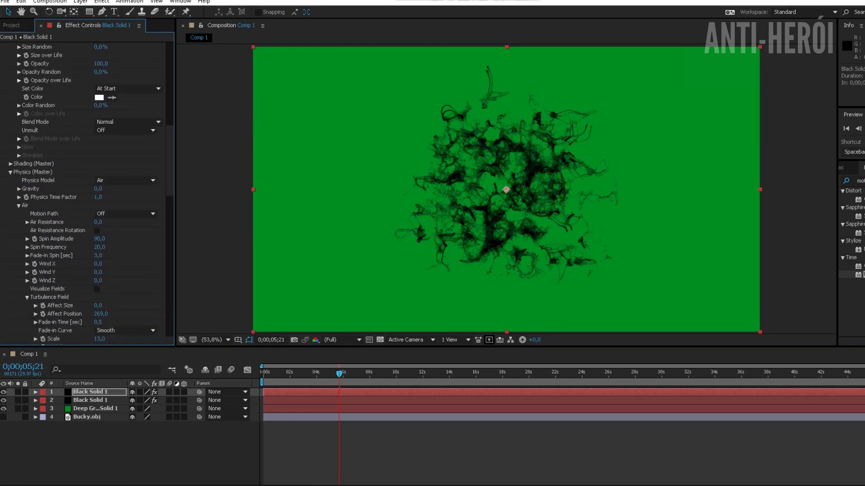
scroll(86, 194, down, 4)
key(ctrl+z)
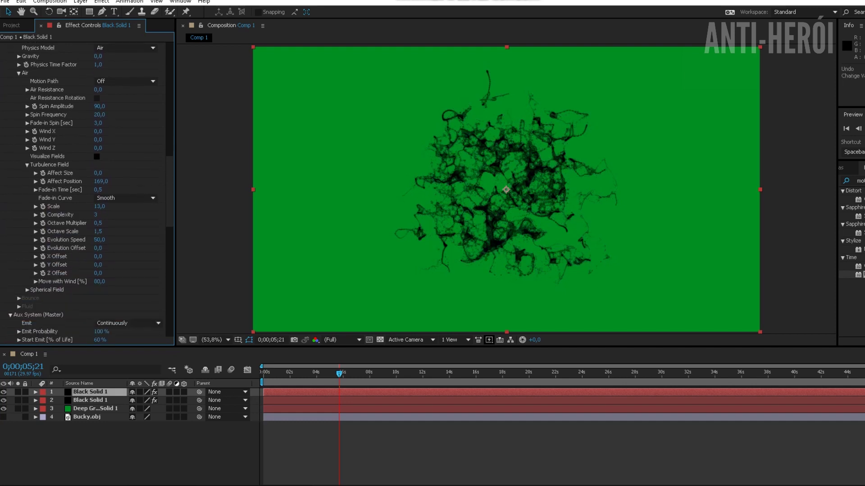
Set the duplicate's Fade-in Spin to 2 seconds in the Air physics settings.
scroll(86, 194, down, 4)
scroll(85, 194, up, 3)
click(98, 123)
text(2)
key(Return)
Change the duplicate's CC Toner Highlights color to dark purple 55008B.
scroll(86, 194, down, 10)
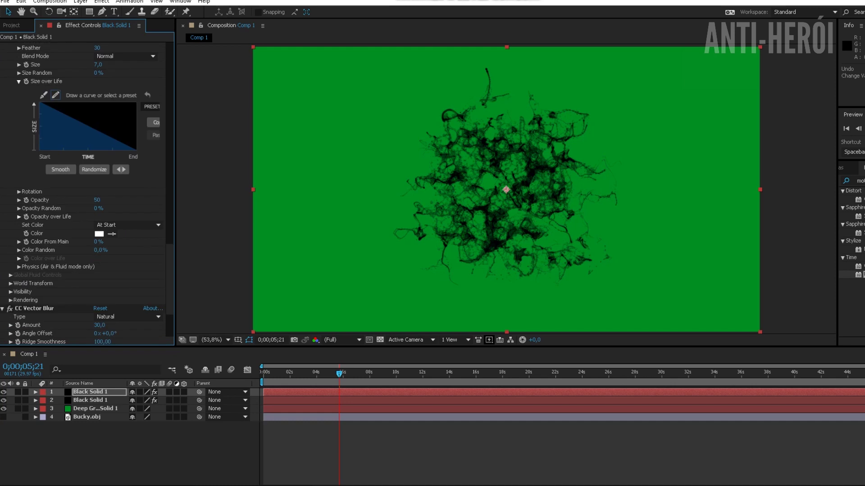
scroll(86, 193, down, 4)
click(99, 299)
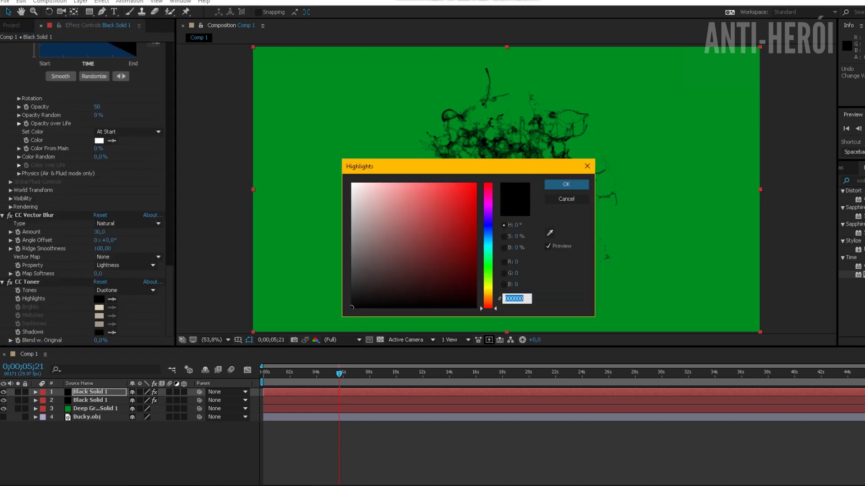
click(488, 211)
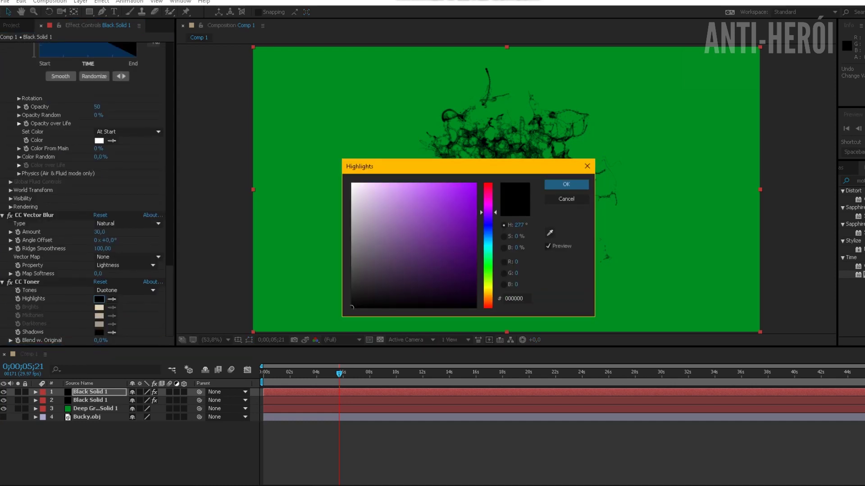
drag(446, 243, 475, 240)
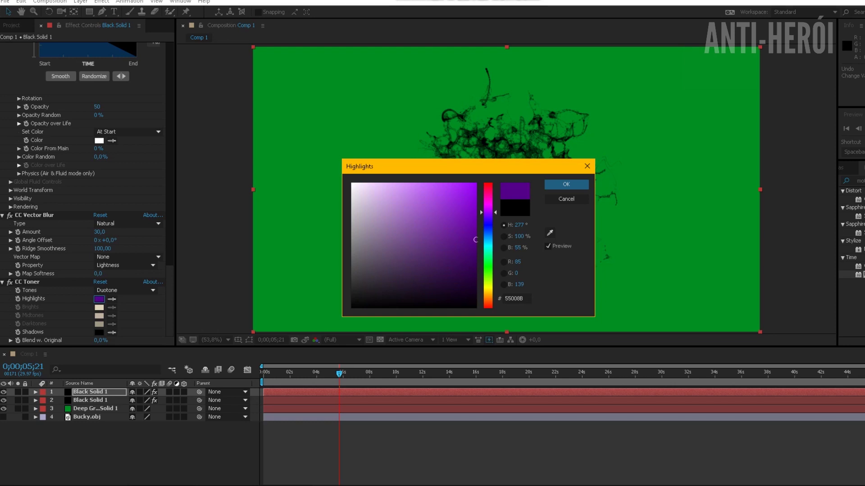
key(Return)
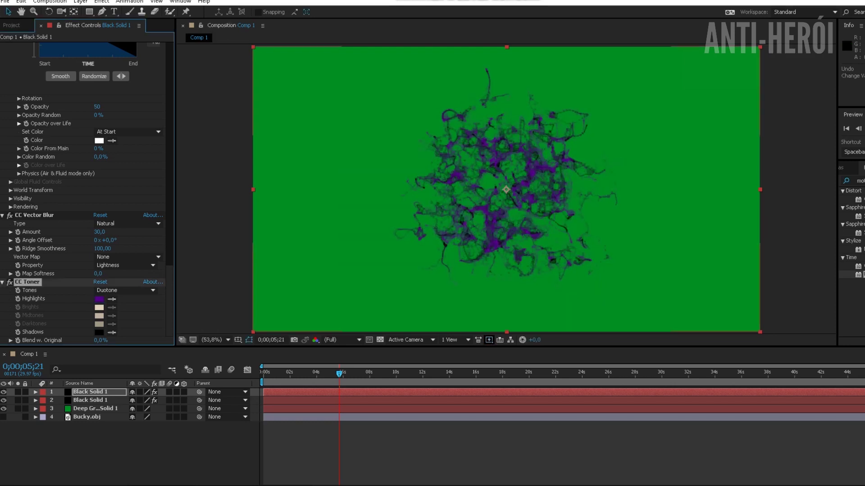
Move the purple duplicate layer beneath the black particle layer.
drag(91, 393, 91, 405)
scroll(86, 194, up, 3)
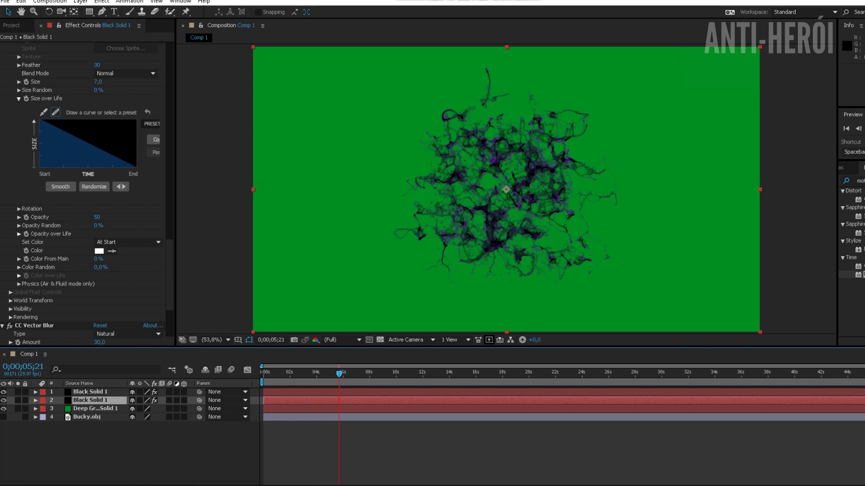
Try a Color From Main of 18% in the purple layer's Aux System and return it to 0%.
drag(98, 259, 106, 259)
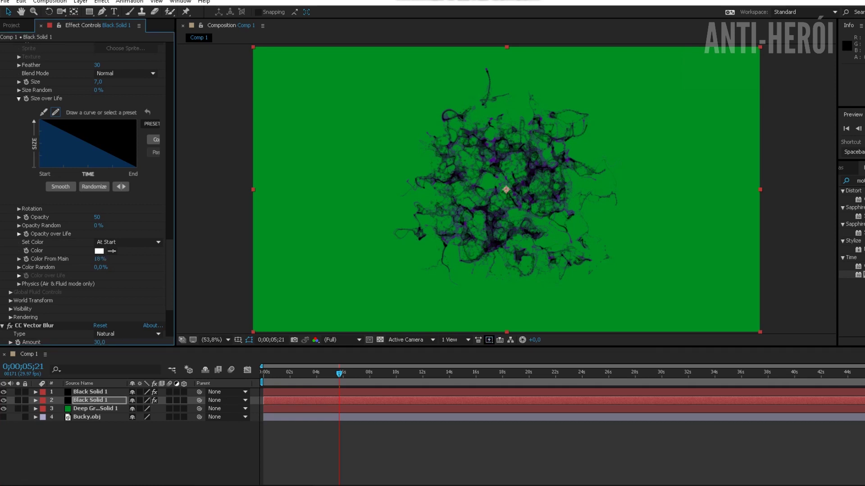
click(99, 259)
text(0)
key(Return)
Try a Turbulence Position of 620 in the purple layer's Aux System physics and settle on 220.
click(18, 284)
click(100, 318)
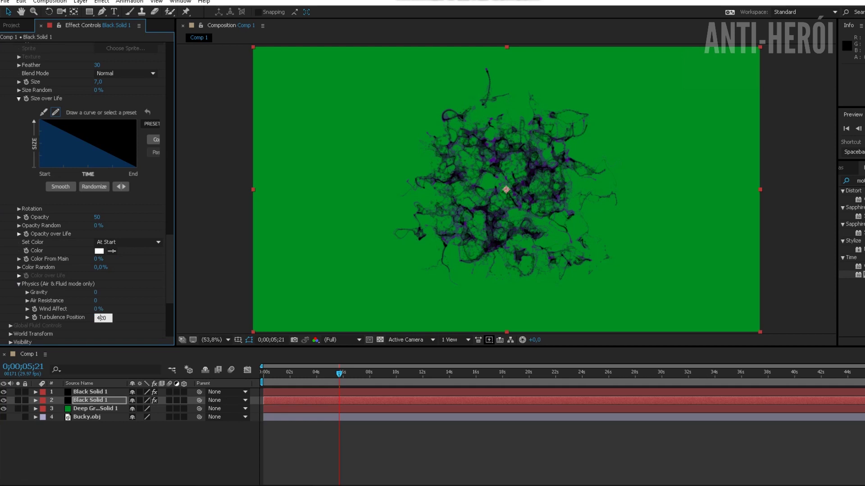
key(Return)
click(100, 318)
text(620)
key(Return)
click(99, 318)
text(220)
key(Return)
Try 200 particles per second for the purple layer's master emitter and settle on 150.
scroll(86, 189, up, 10)
scroll(86, 189, up, 5)
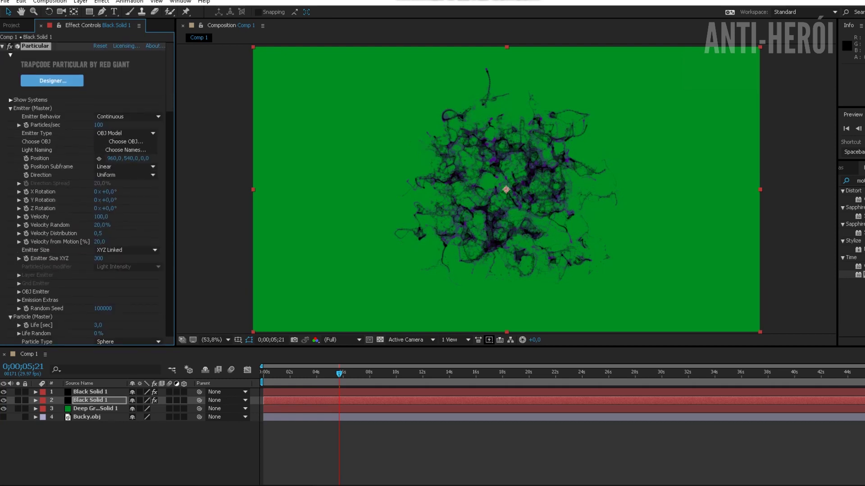
click(100, 126)
text(200)
key(Return)
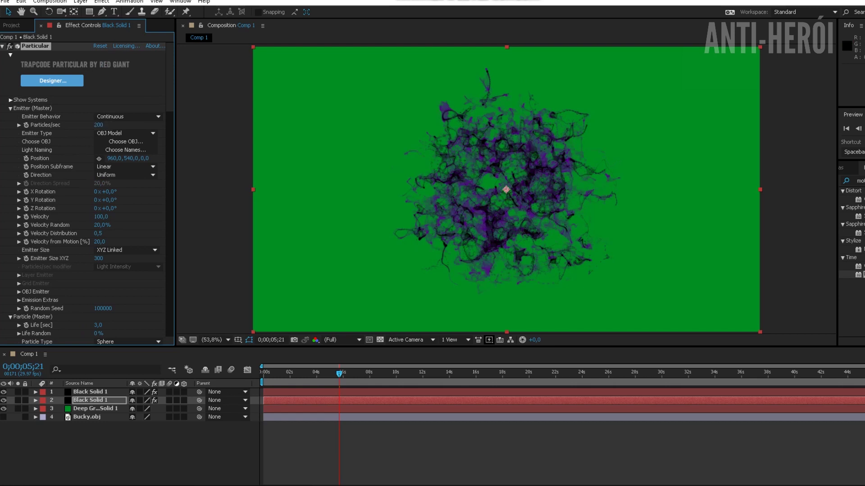
click(99, 125)
text(150)
key(Return)
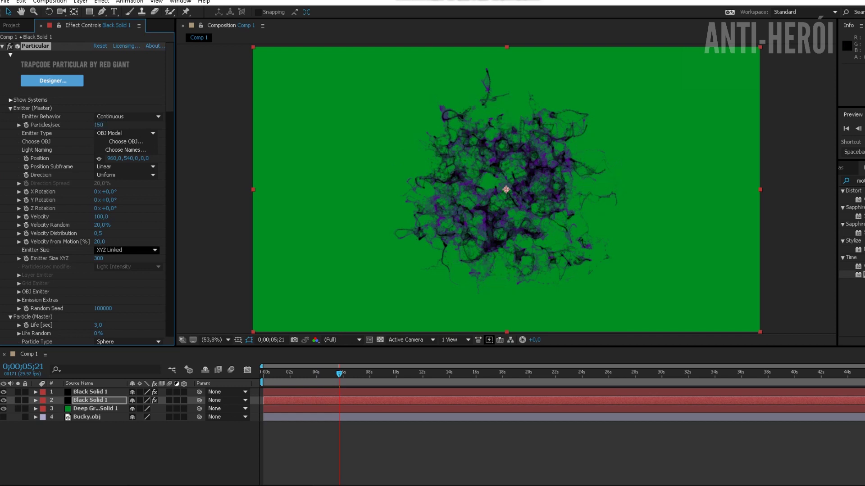
Try an Emitter Size XYZ of 200 and 100 on the purple layer and settle on 150.
click(98, 258)
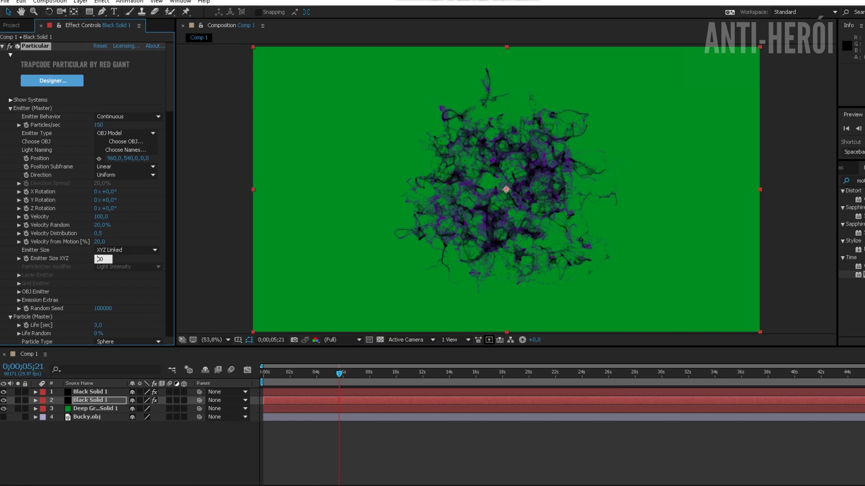
text(200)
key(Return)
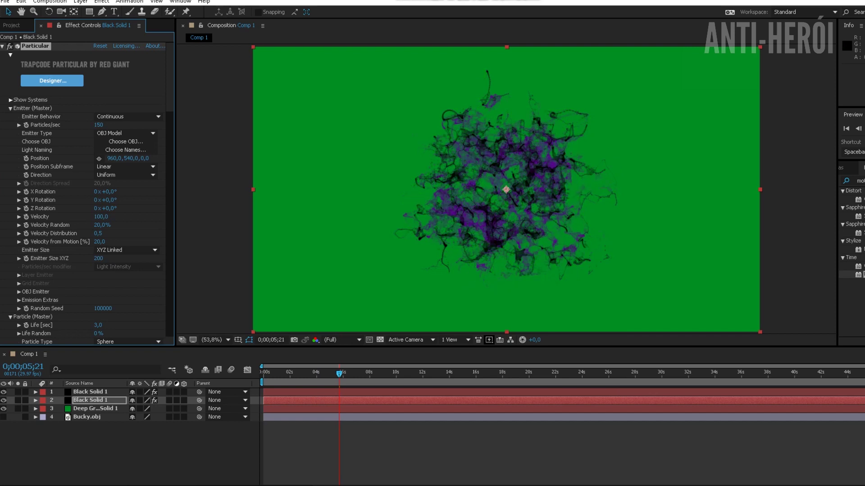
click(97, 259)
text(100)
key(Return)
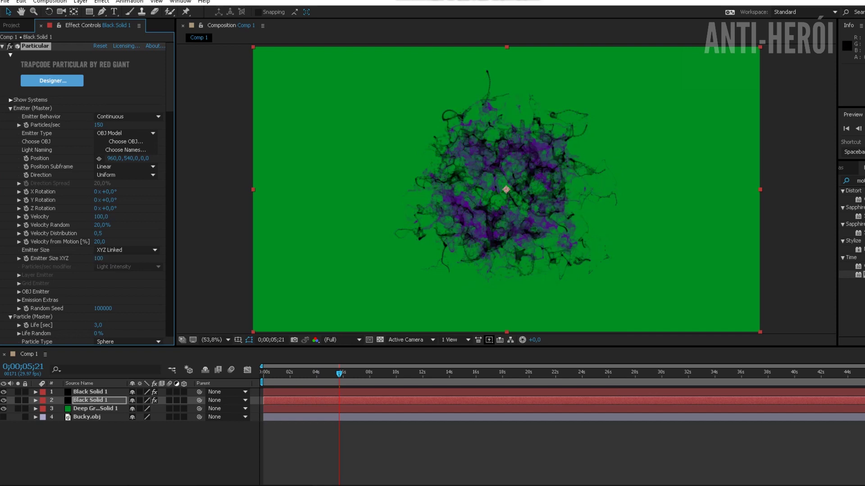
click(102, 259)
key(Return)
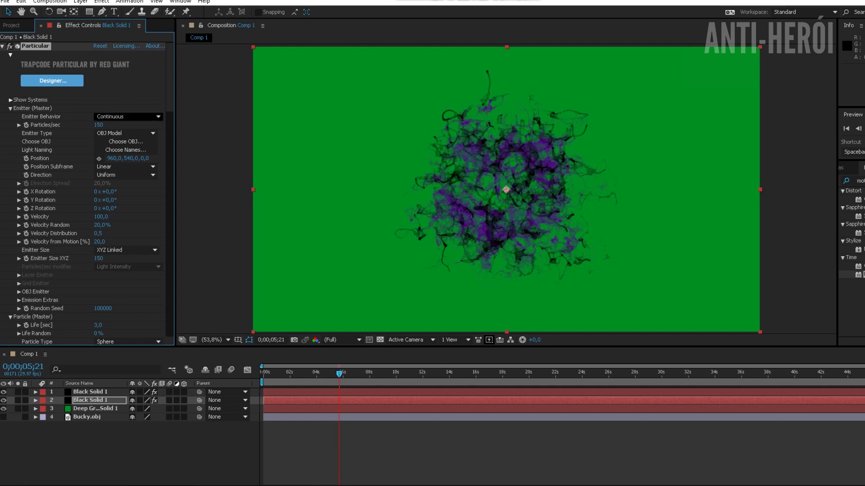
scroll(86, 193, down, 10)
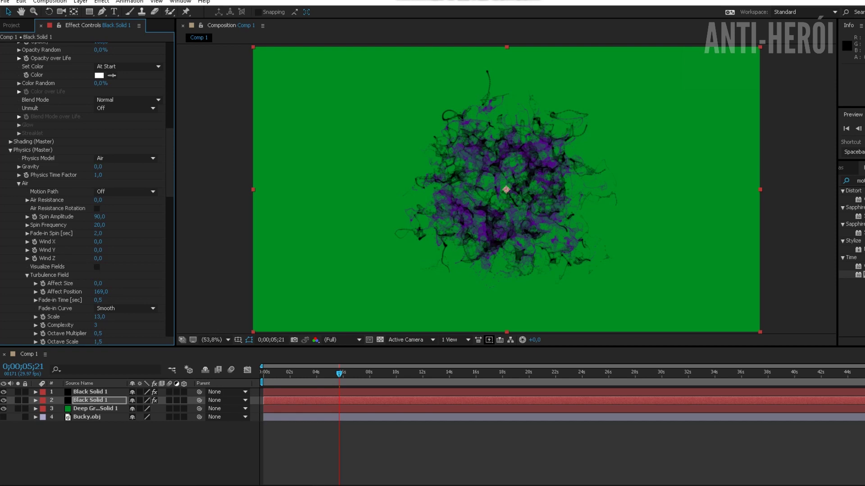
scroll(85, 194, down, 10)
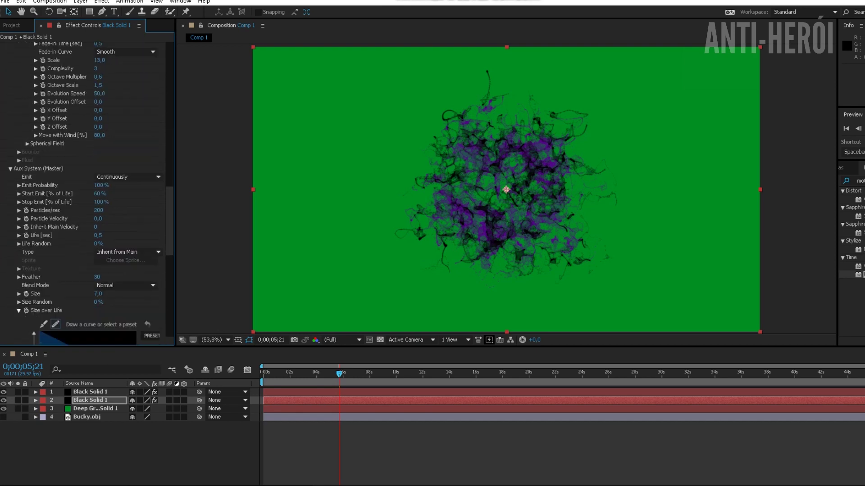
scroll(85, 194, down, 5)
scroll(90, 194, down, 10)
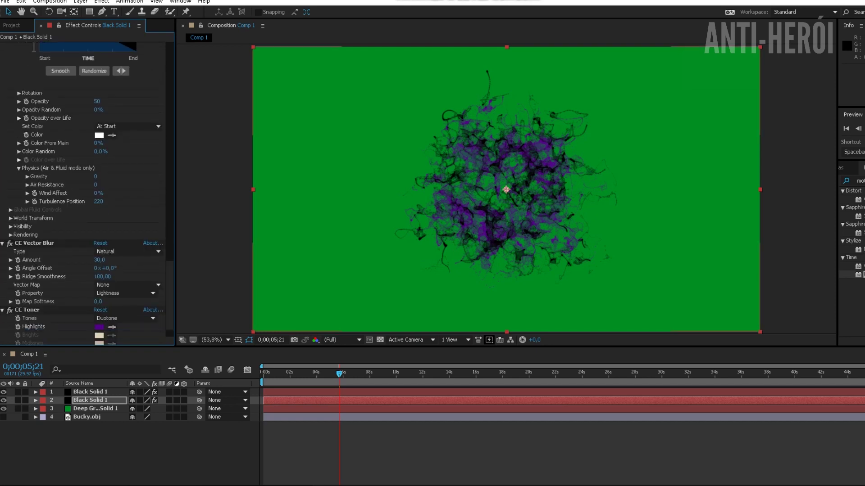
Try 300 particles per second for the black particle layer's emitter and settle on 200.
click(90, 393)
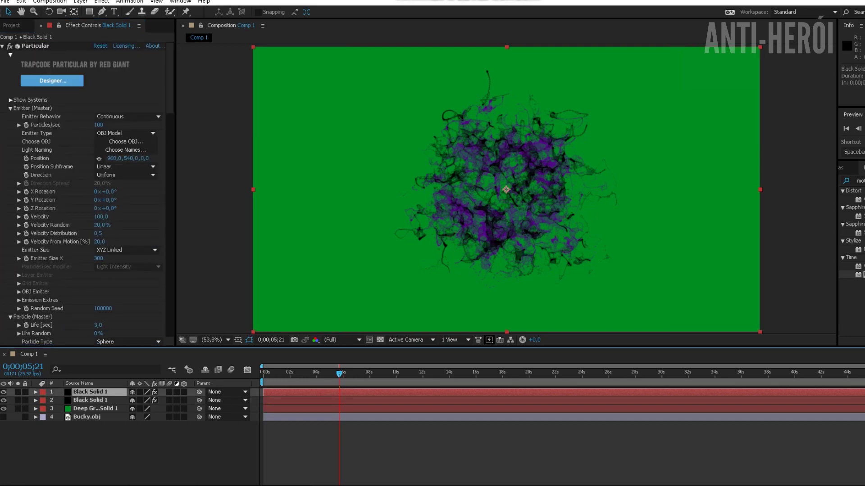
click(99, 125)
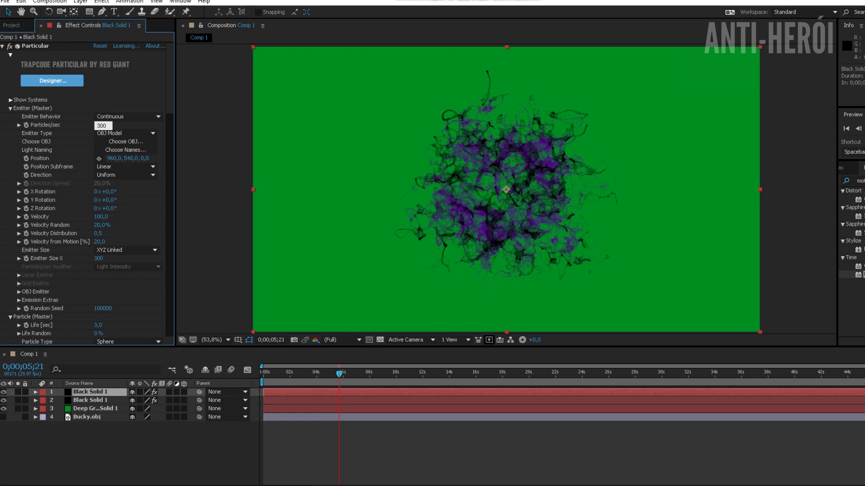
text(300)
key(Return)
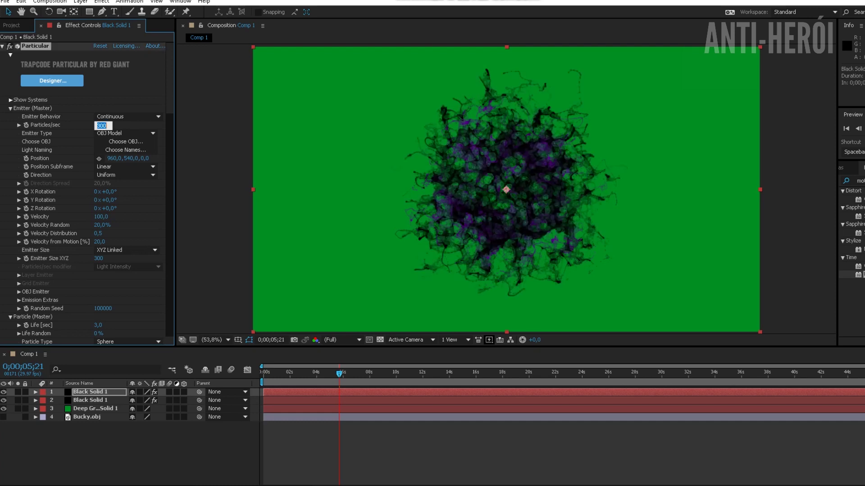
text(200)
key(Return)
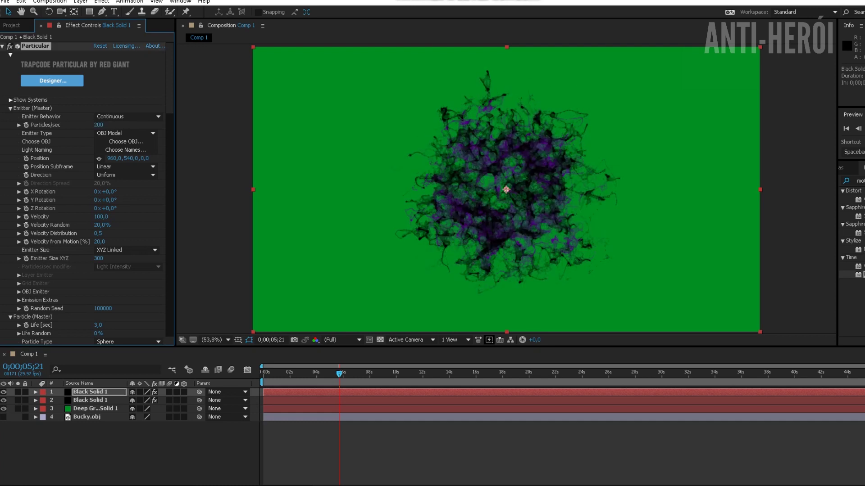
Try placing the purple layer above the black one with Soft Light blending, and revert both the blending mode and the layer order.
drag(90, 393, 90, 404)
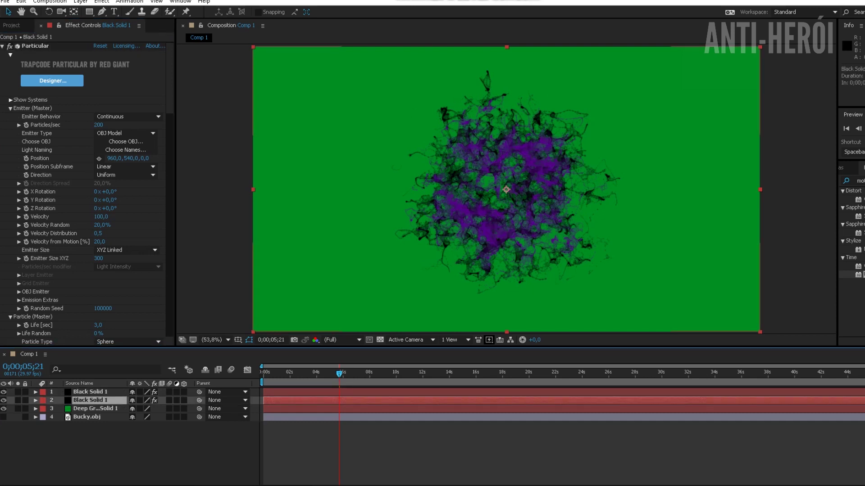
right_click(90, 392)
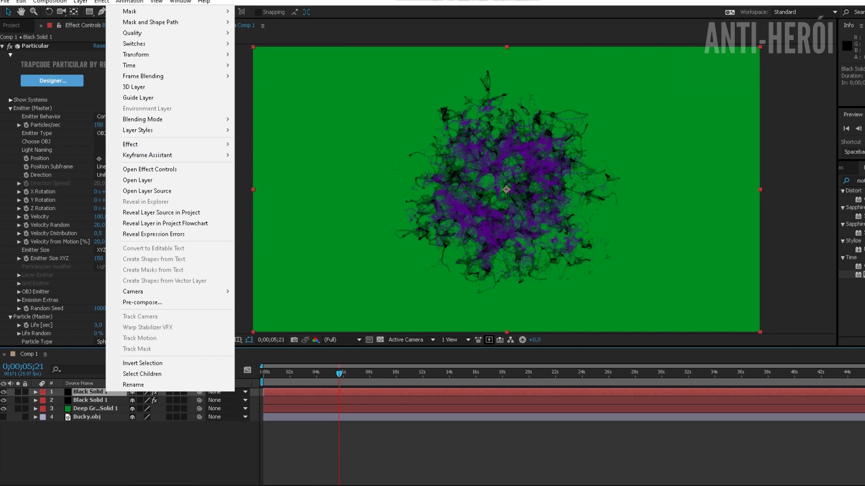
mouse_move(143, 119)
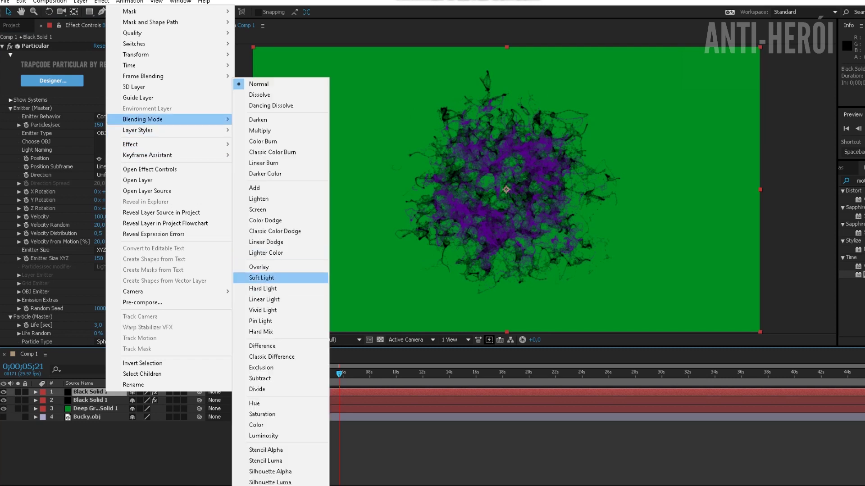
click(262, 277)
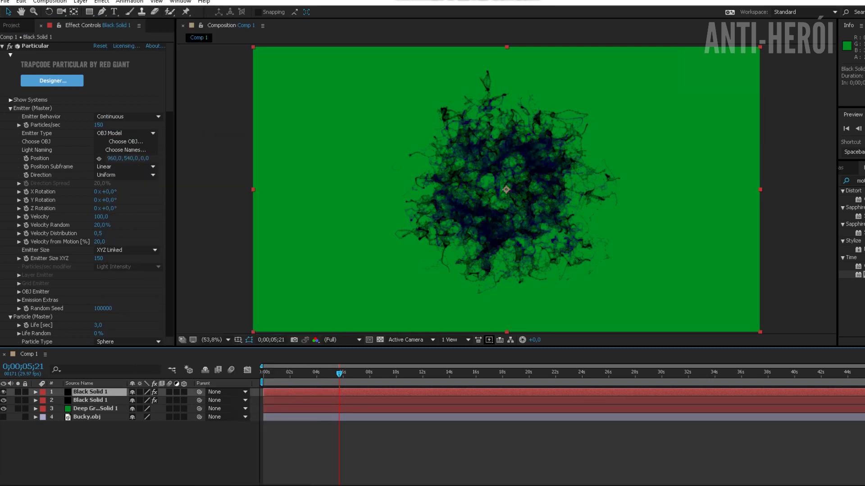
key(ctrl+z)
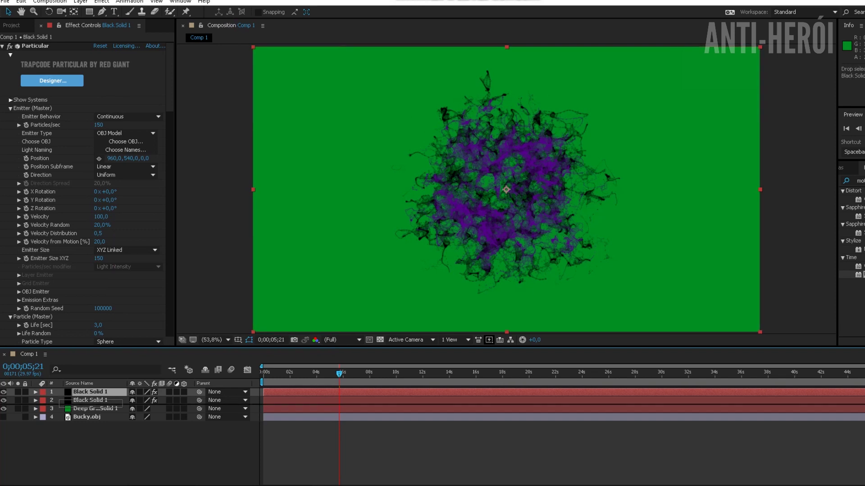
click(90, 400)
key(ctrl+s)
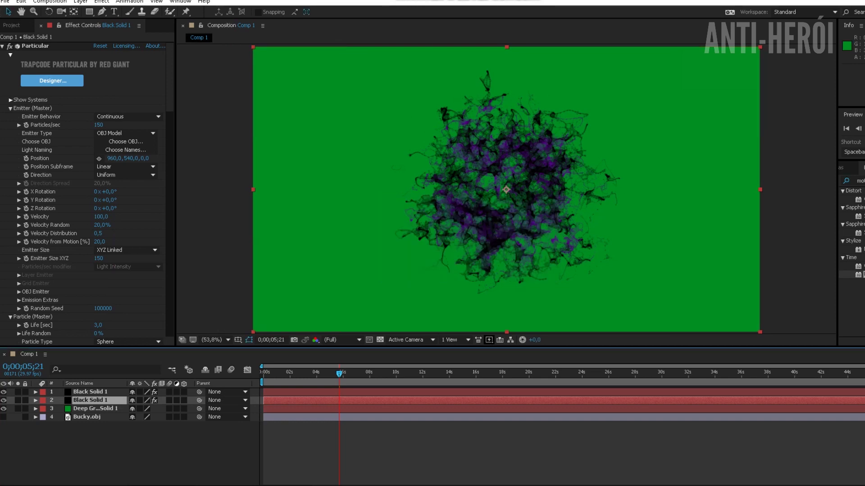
Create a black 1920 x 1080 px solid layer between the black and purple particle layers.
right_click(232, 224)
mouse_move(315, 228)
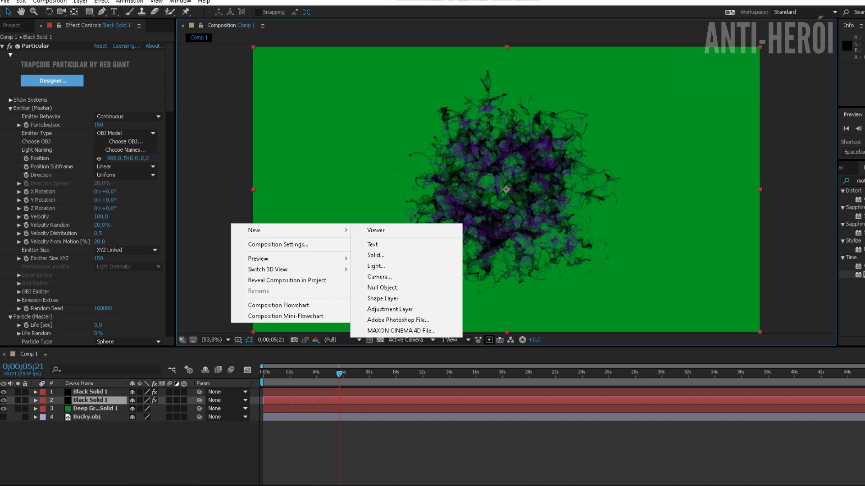
click(370, 255)
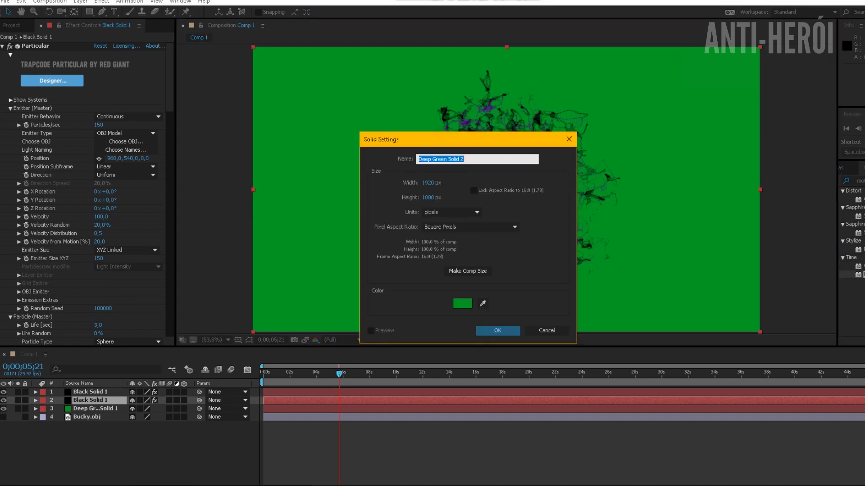
click(462, 303)
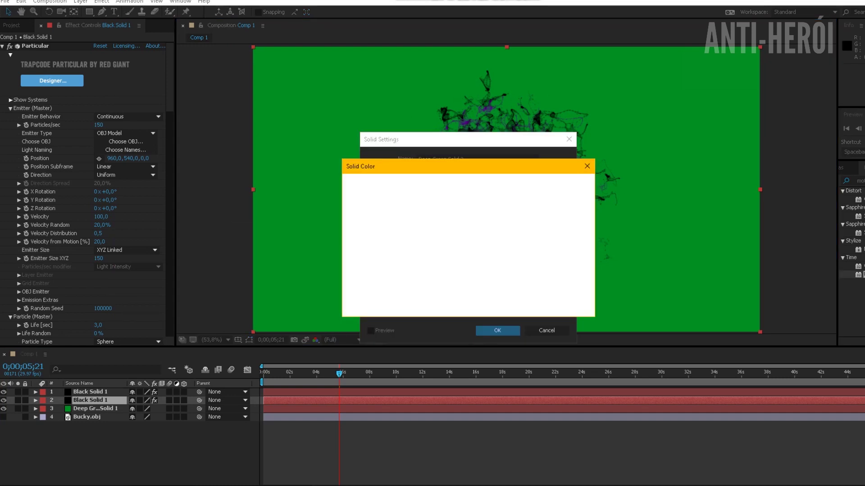
drag(434, 286, 475, 309)
click(566, 185)
key(Return)
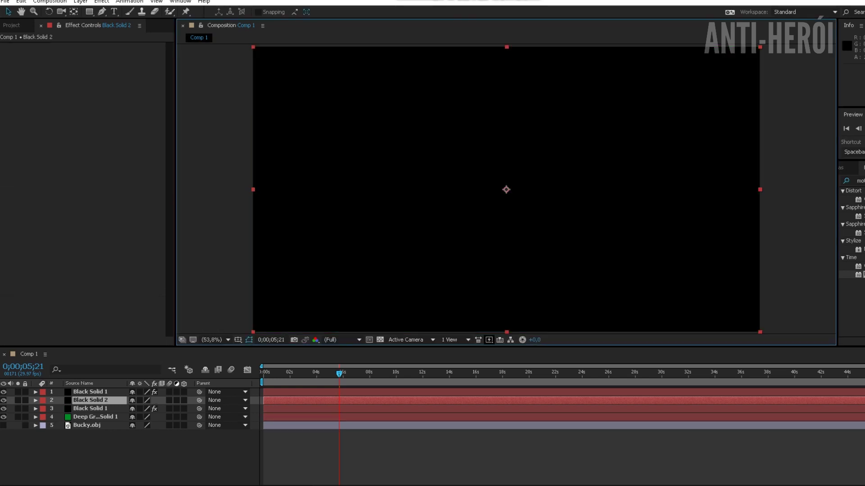
Apply the Video Copilot Optical Flares effect to the new black solid.
click(101, 1)
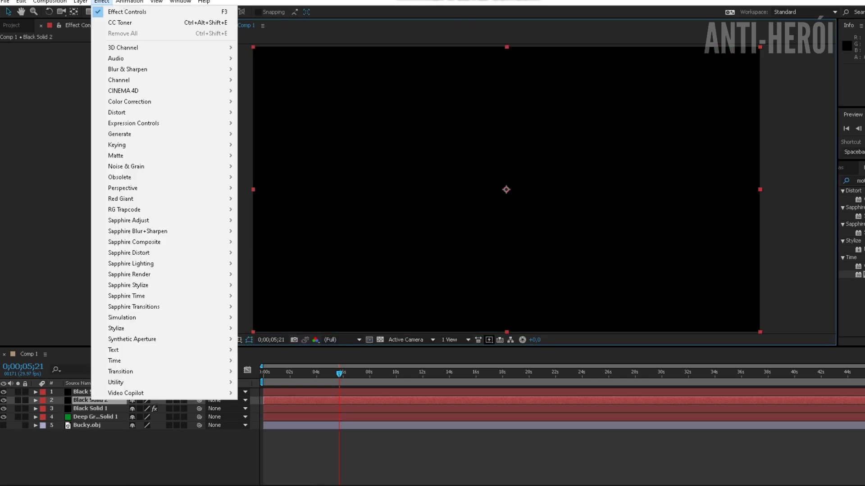
mouse_move(126, 393)
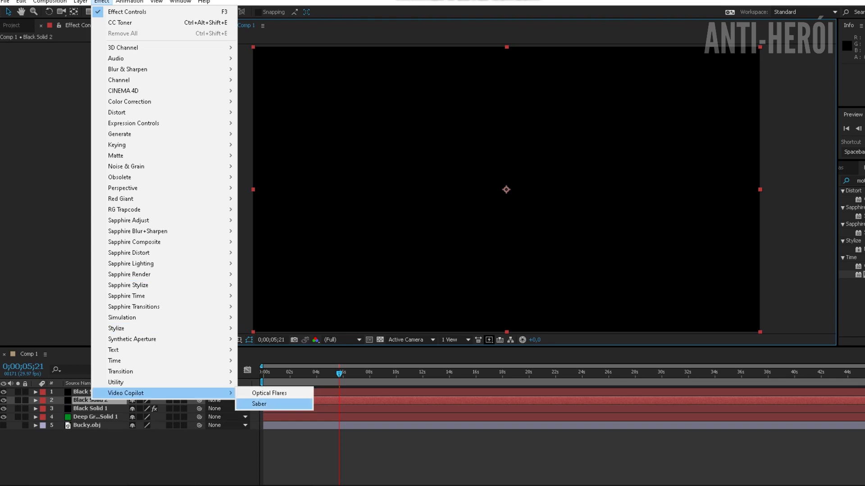
click(259, 394)
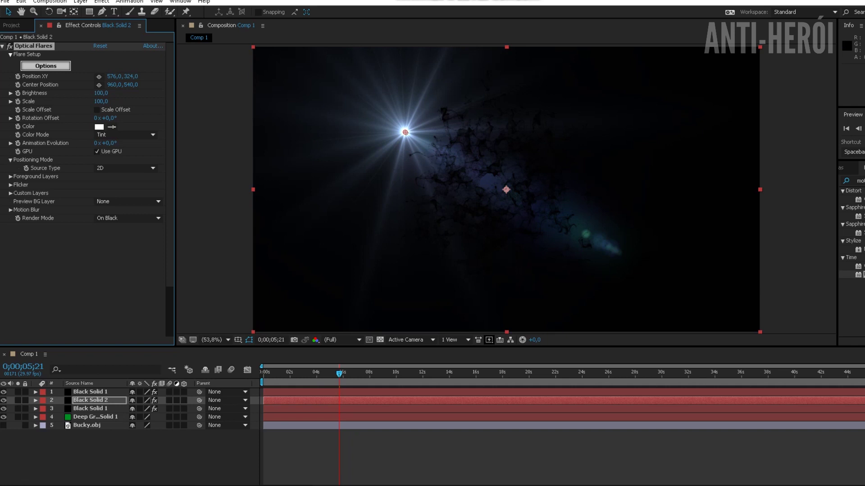
Replace all the default elements in the Optical Flares stack with a single basic Glow object.
click(46, 65)
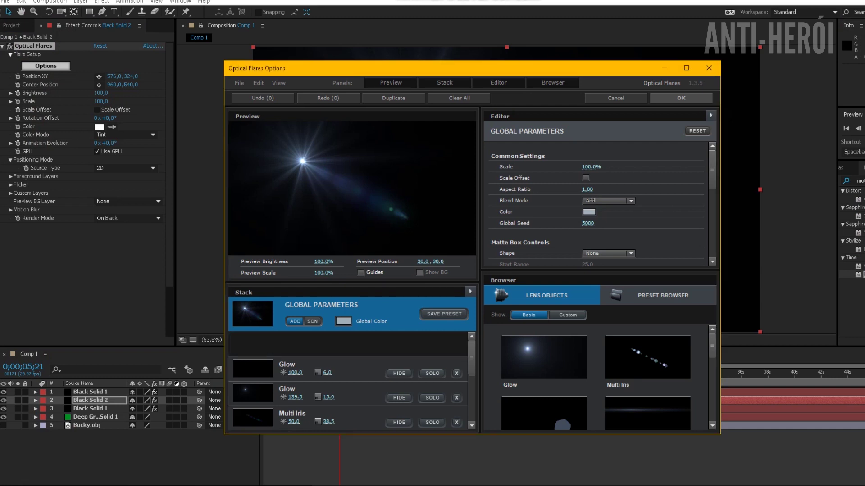
click(456, 349)
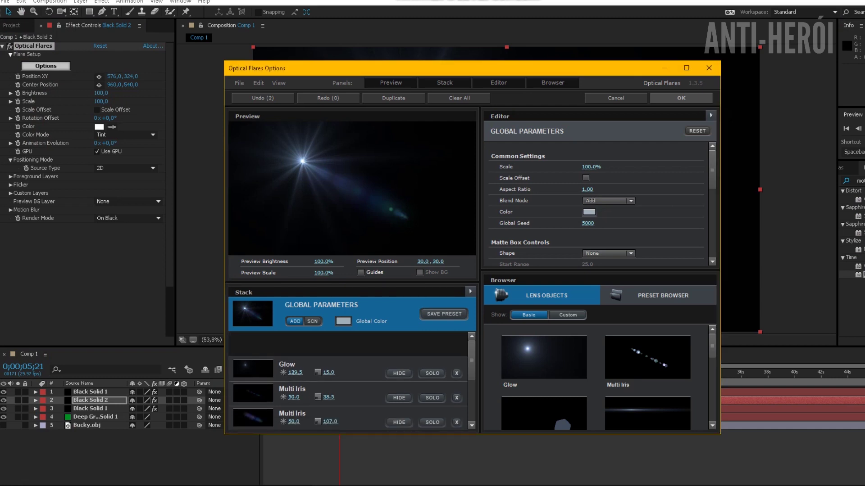
click(457, 349)
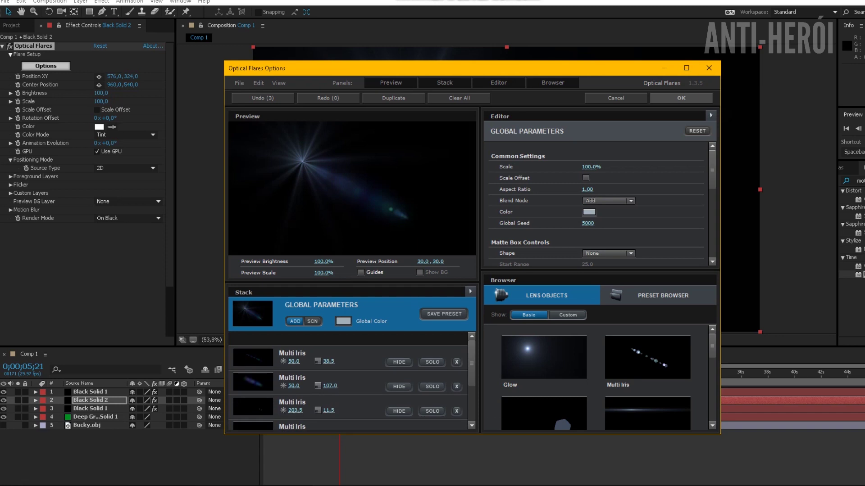
click(457, 349)
click(456, 349)
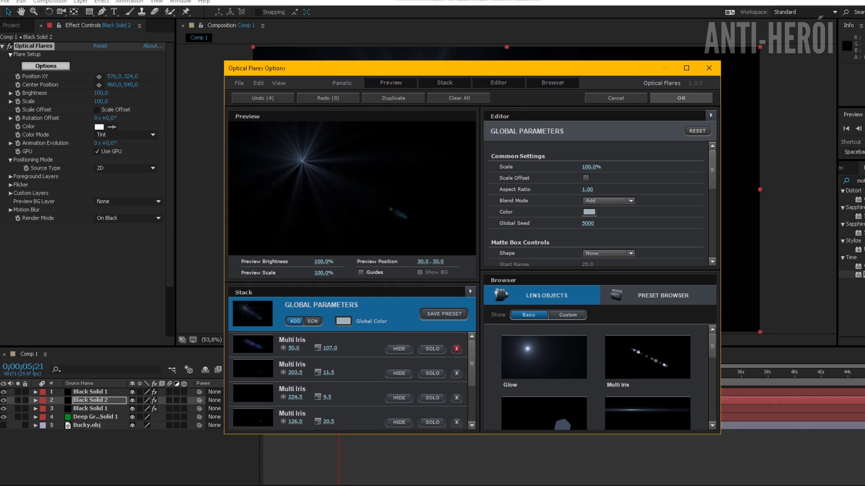
click(456, 349)
click(456, 349)
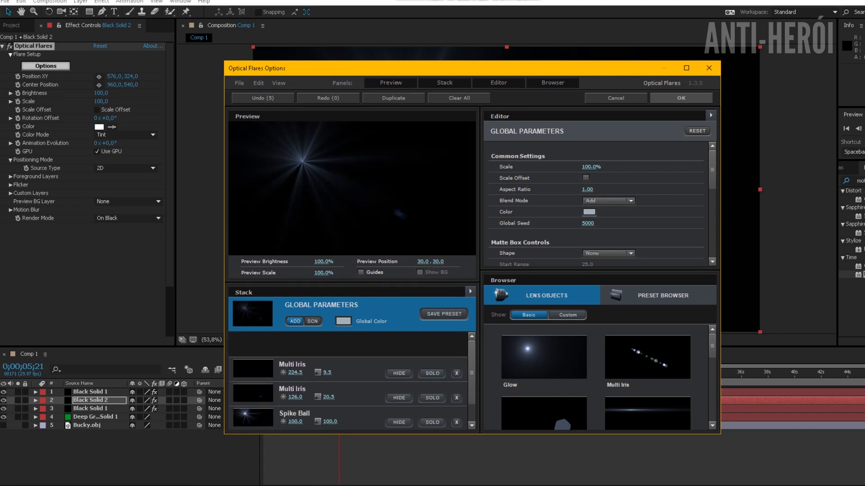
click(456, 348)
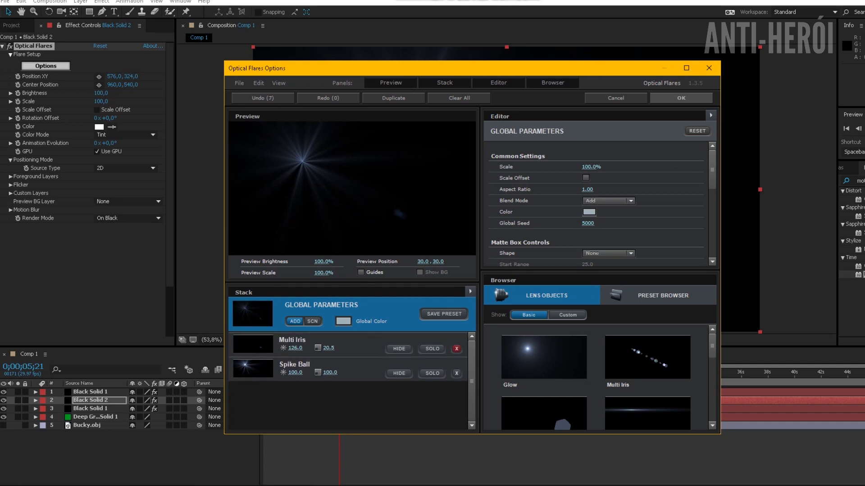
click(456, 348)
click(457, 348)
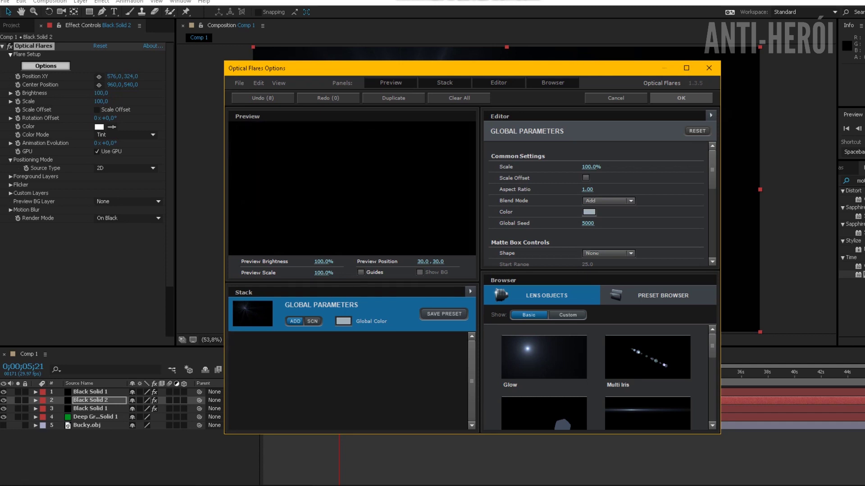
click(543, 357)
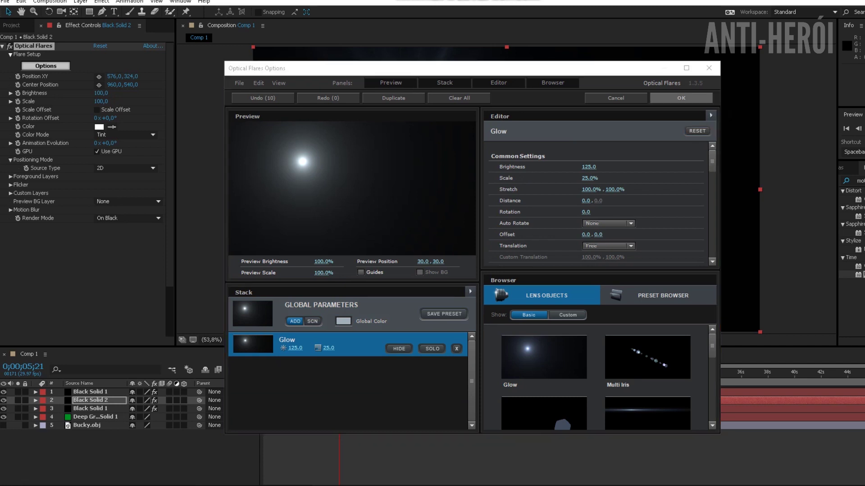
click(681, 97)
Change the flare layer's blending mode to drop its black background and move the flare to about 932.9, 513.6 near the smoke's centre.
right_click(527, 97)
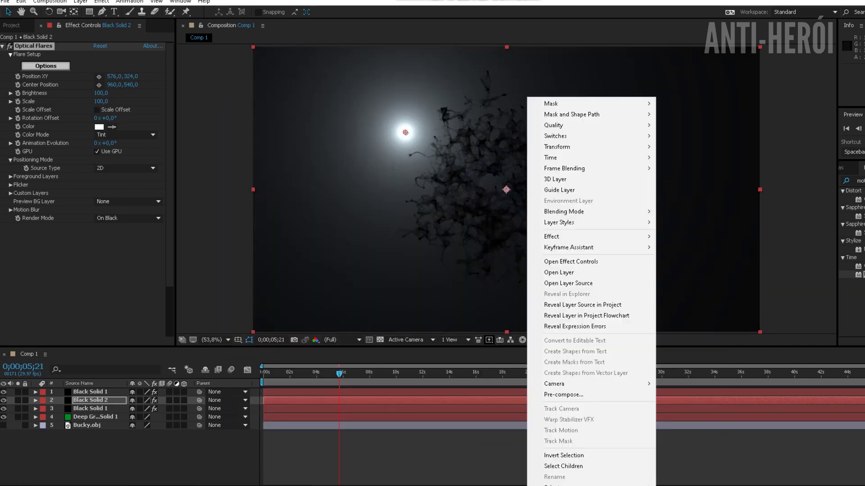
mouse_move(564, 211)
click(679, 210)
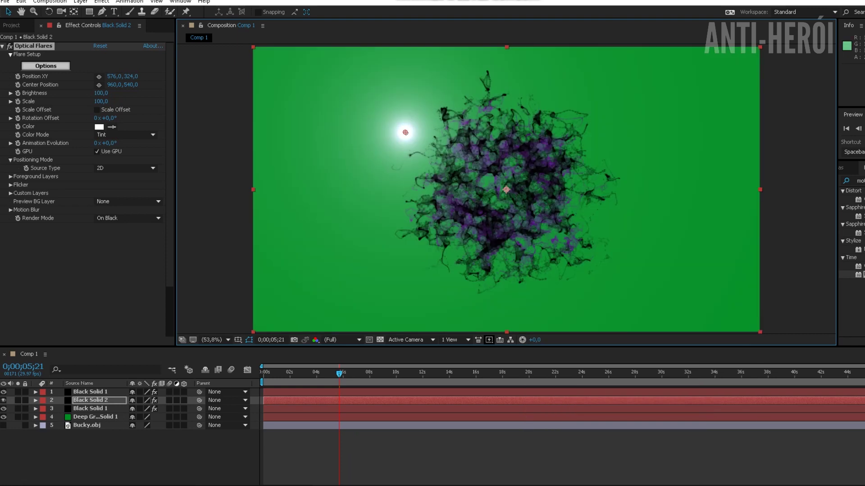
drag(405, 132, 499, 183)
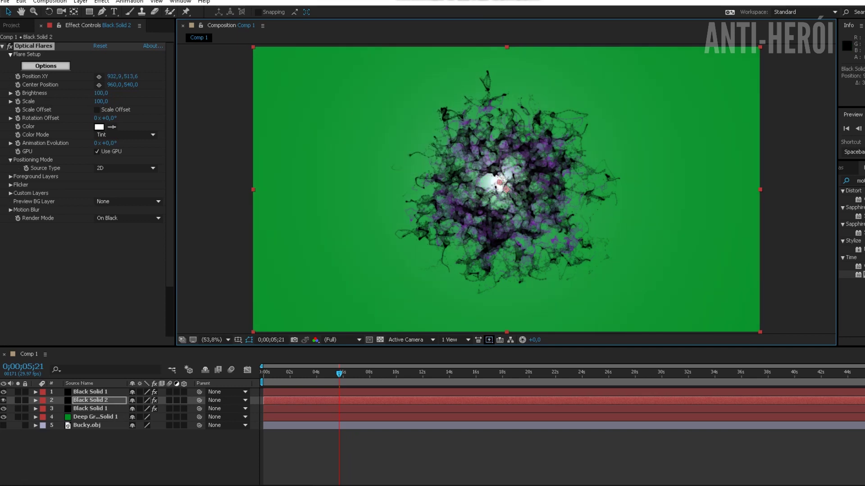
Set the Optical Flares colour to a dark purple.
click(99, 127)
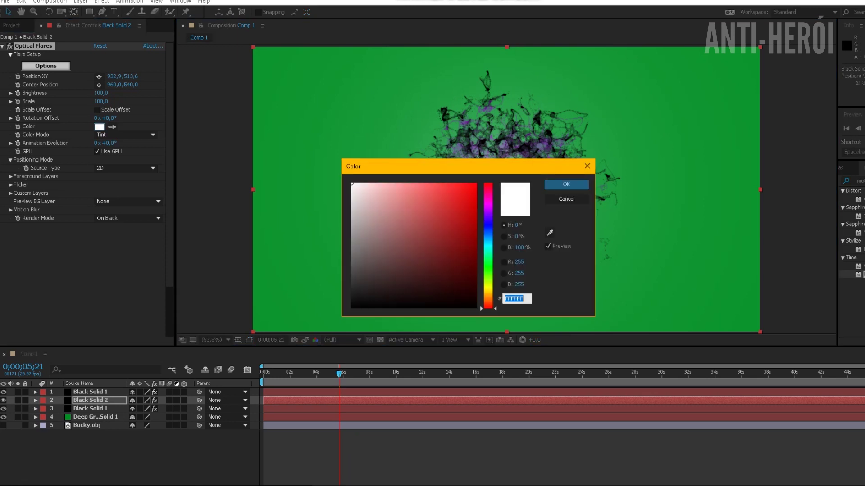
text(520091)
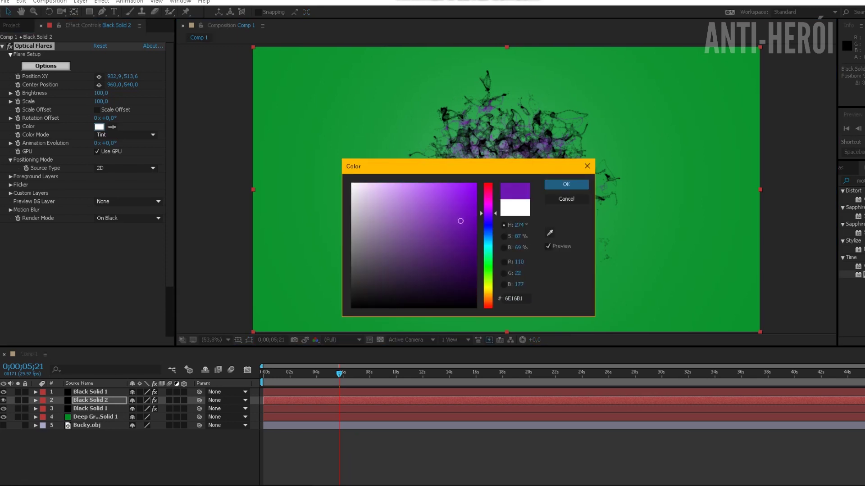
key(Return)
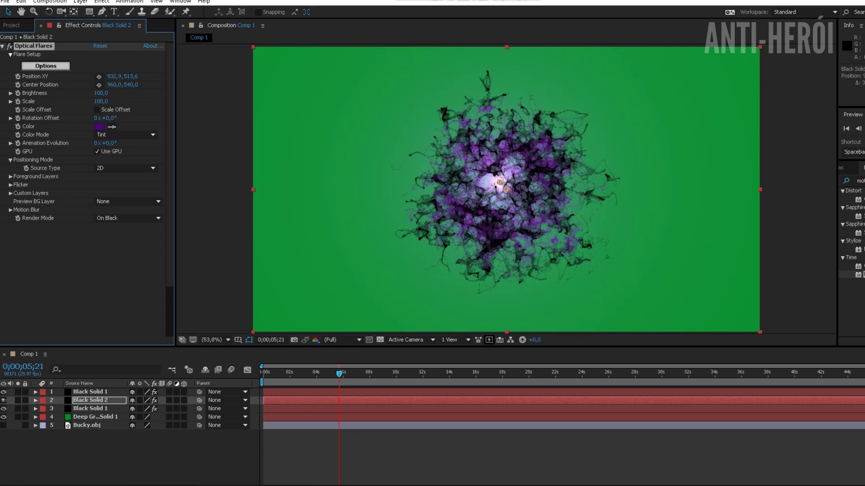
Apply CC Toner to the flare layer and match its highlights and midtones to the flare's dark purple.
click(102, 1)
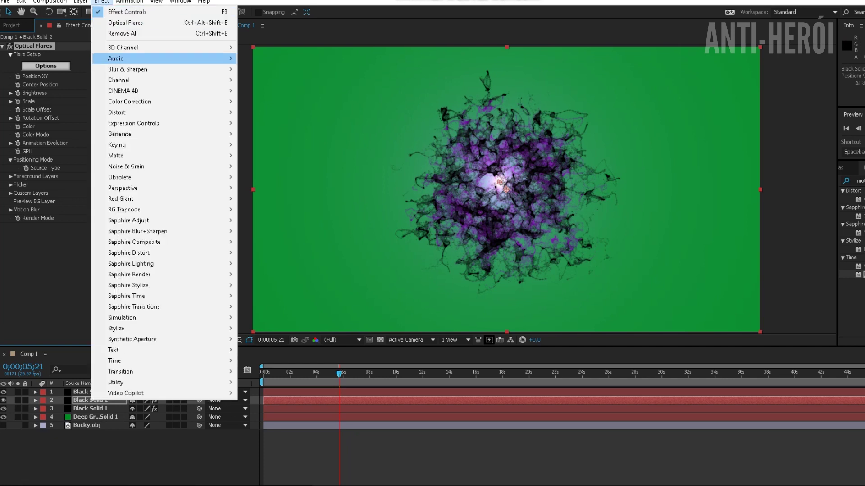
mouse_move(180, 102)
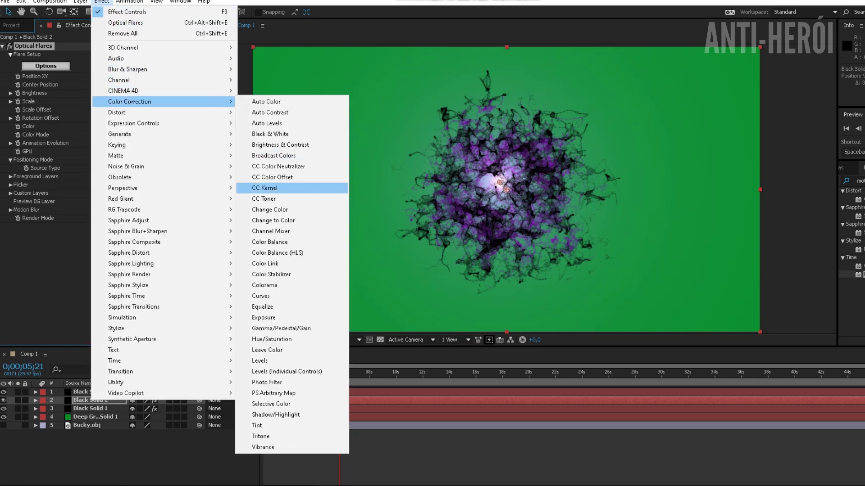
click(271, 199)
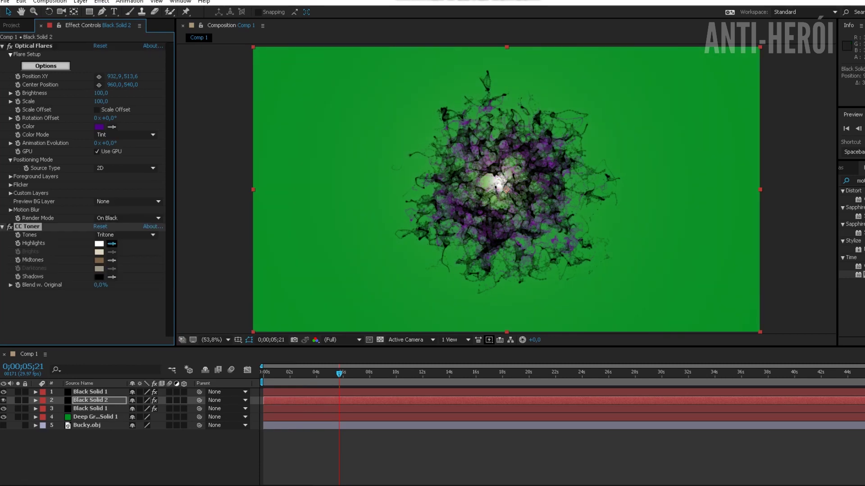
click(99, 127)
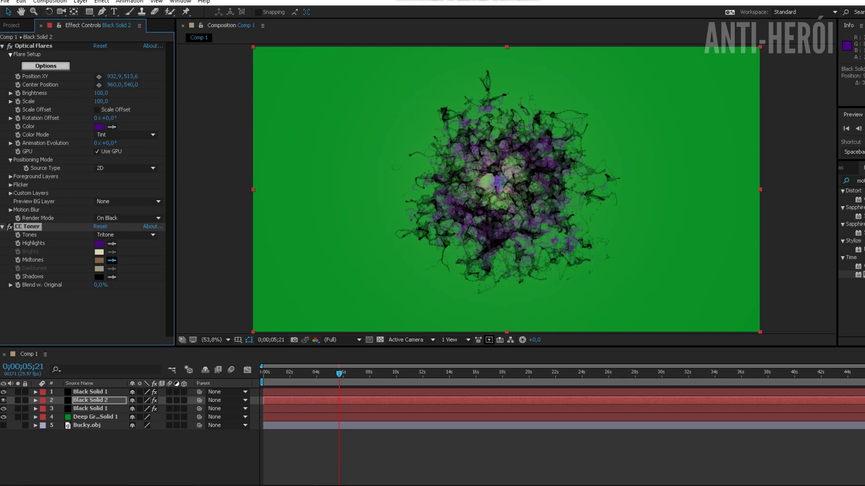
click(99, 244)
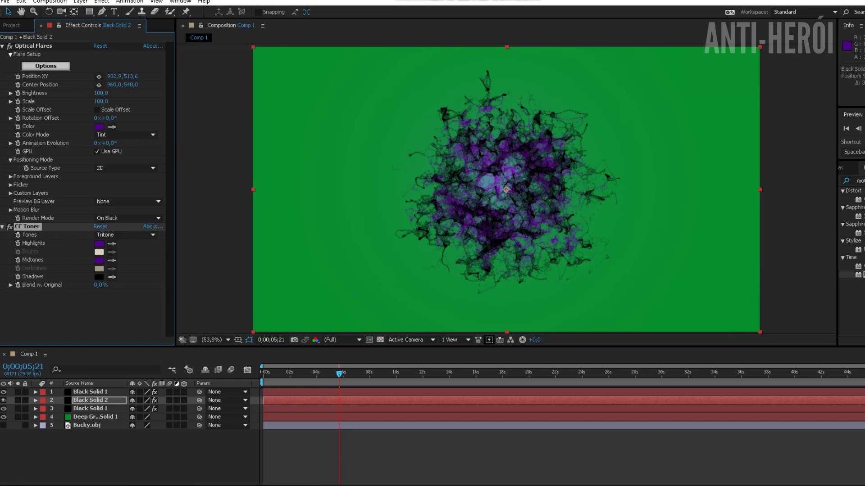
Raise the flare's brightness to 1500 and reduce its scale, trying 0.2 and settling on 0.7.
drag(101, 94, 151, 93)
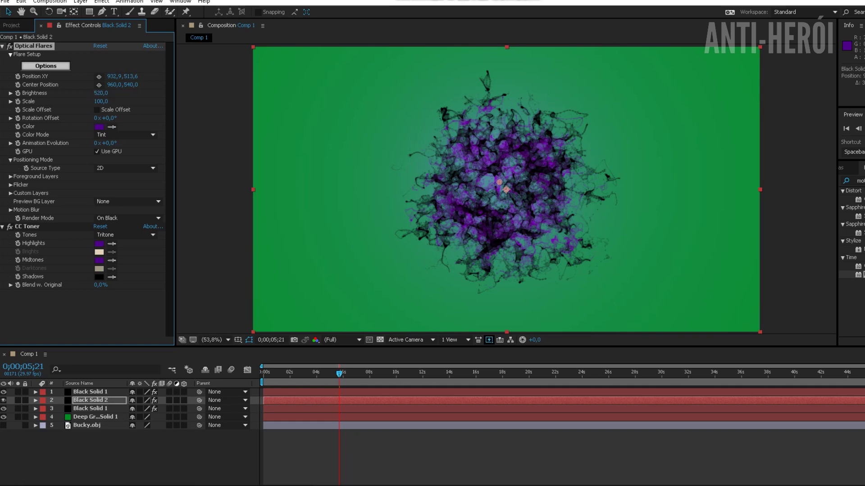
drag(100, 93, 124, 93)
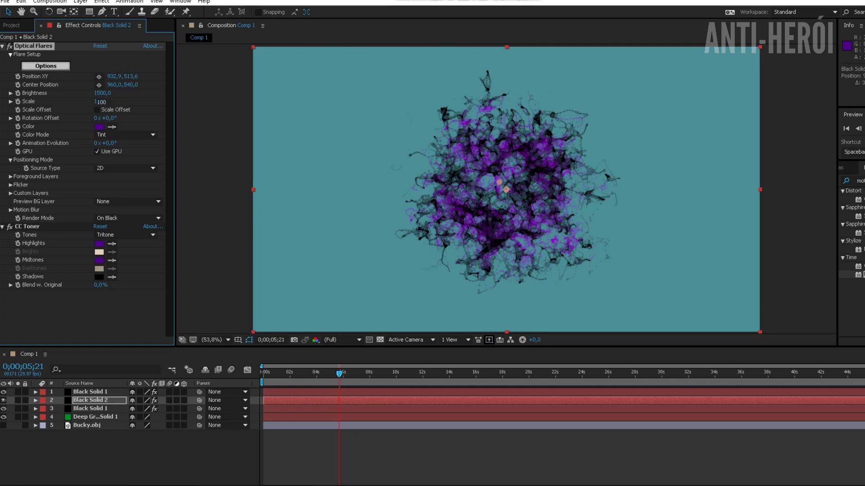
click(101, 102)
text(0,2)
key(Return)
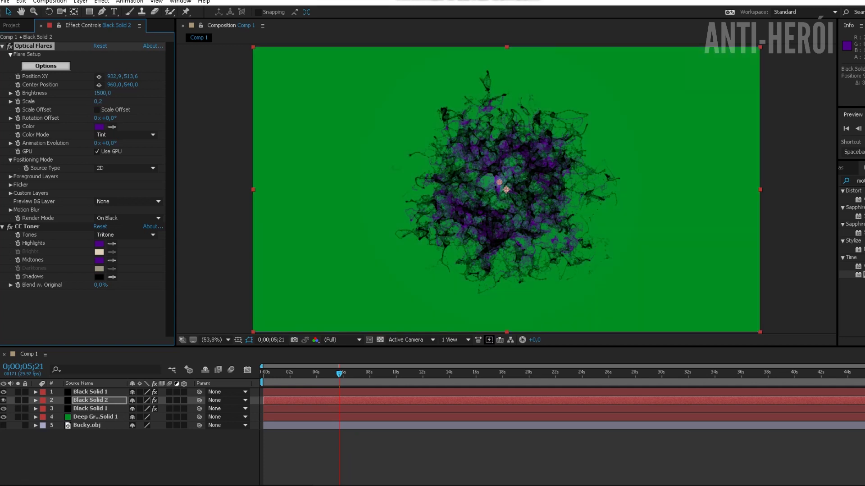
click(98, 102)
text(0,7)
key(Return)
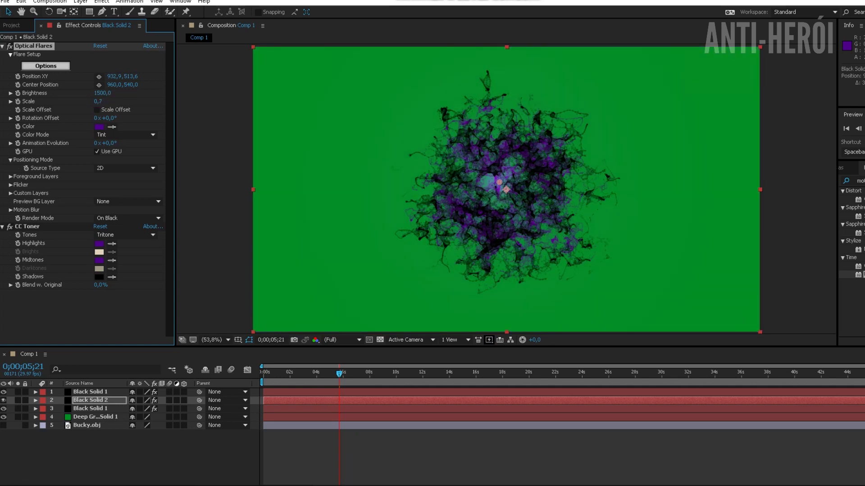
Switch the flare layer to a different brightening blending mode.
right_click(454, 97)
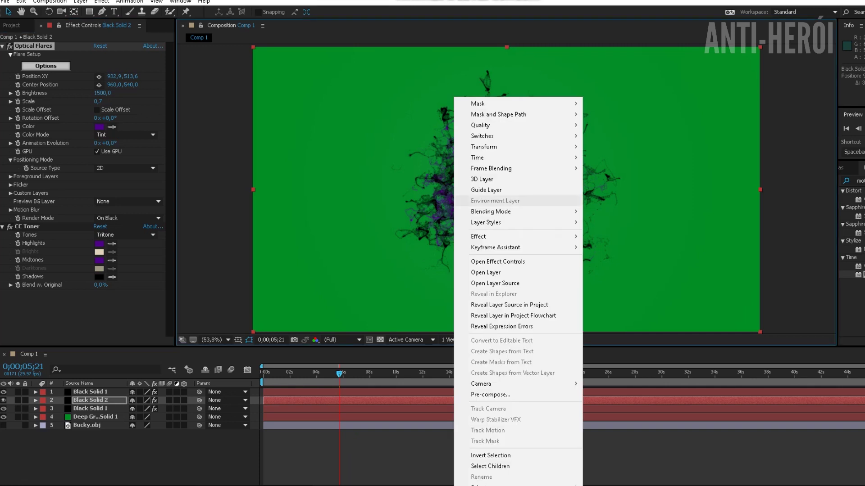
mouse_move(518, 212)
click(603, 188)
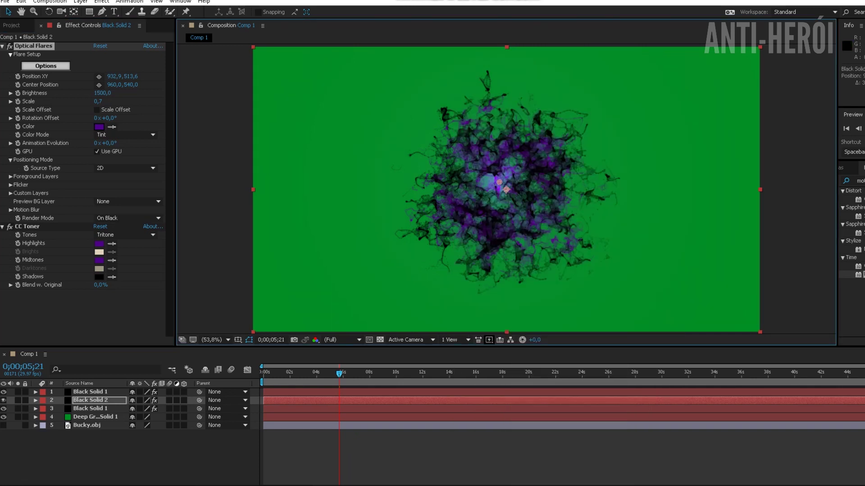
Try flare scales of 0.8, 0.9, 1 and 2, and settle on 1.
click(98, 102)
text(0,8)
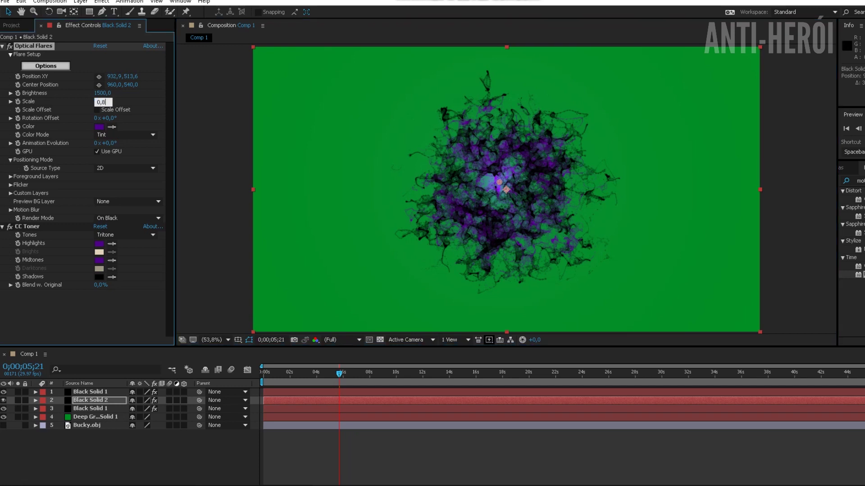
key(Return)
click(99, 101)
text(0,9)
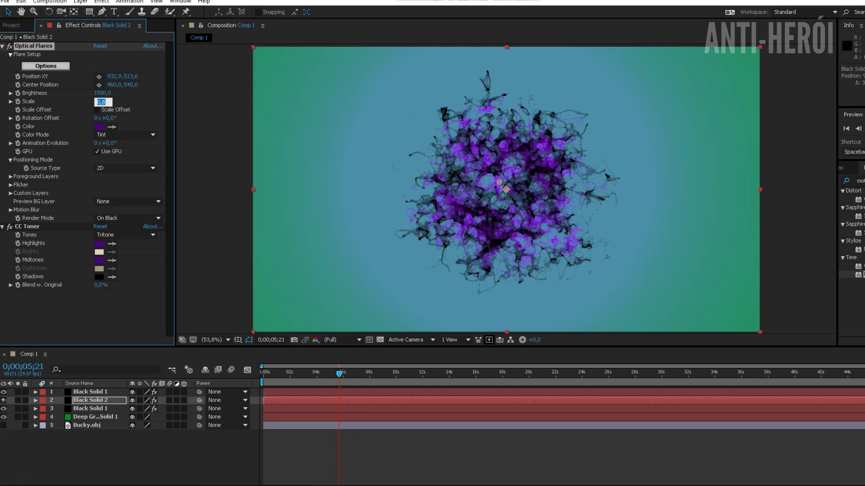
key(Return)
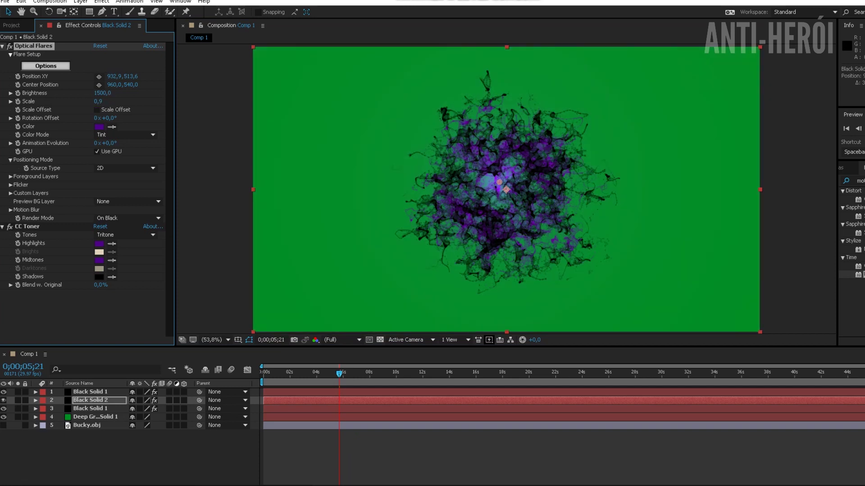
click(97, 101)
text(1)
key(Return)
click(98, 101)
text(2)
key(Return)
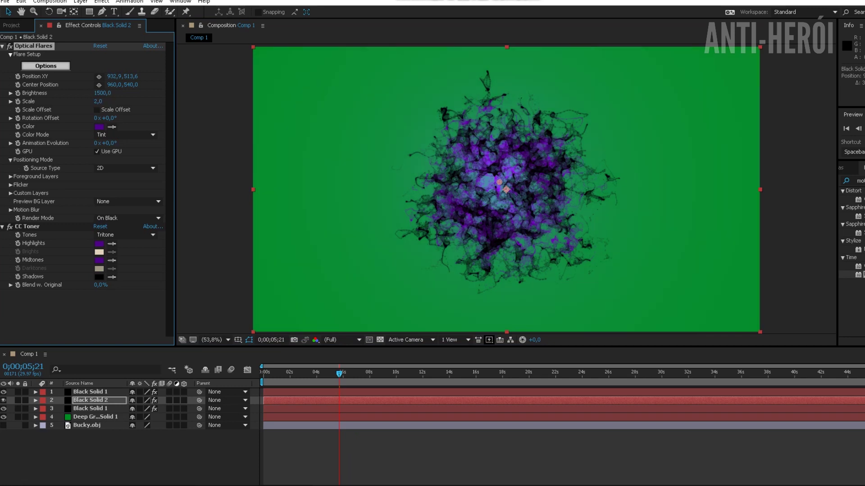
click(98, 102)
text(1)
key(Return)
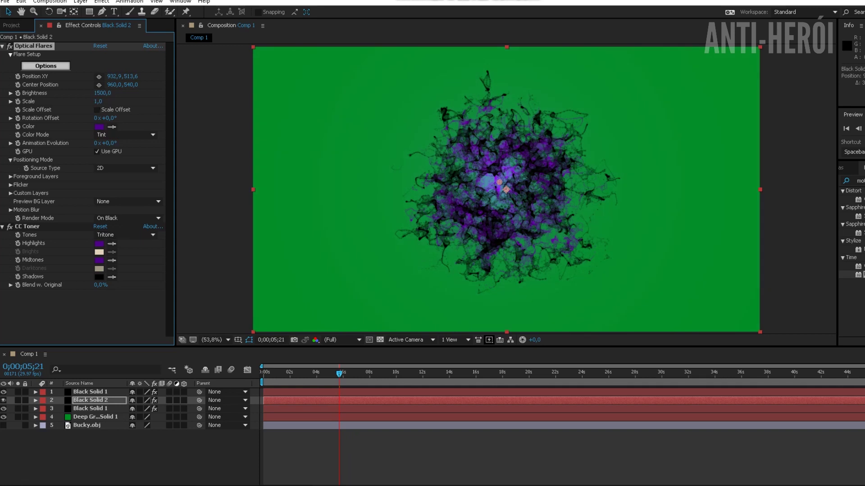
Set the CC Toner highlights colour on the flare layer to white.
click(98, 243)
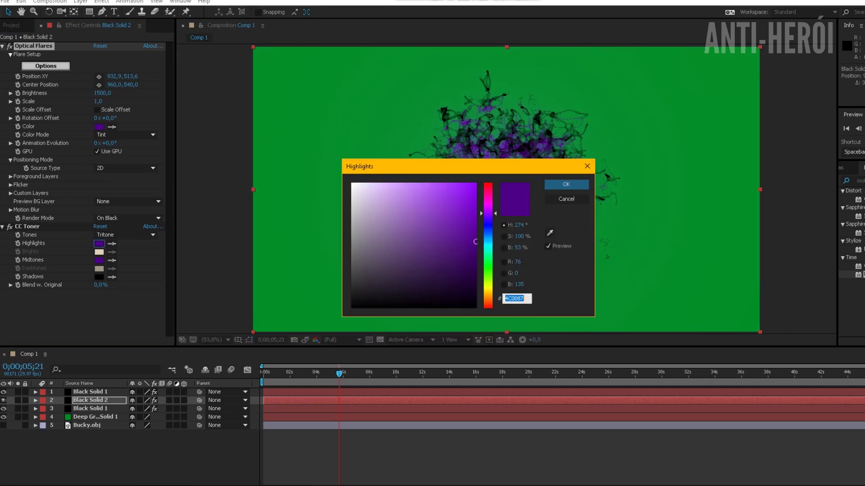
drag(415, 223, 351, 183)
key(Return)
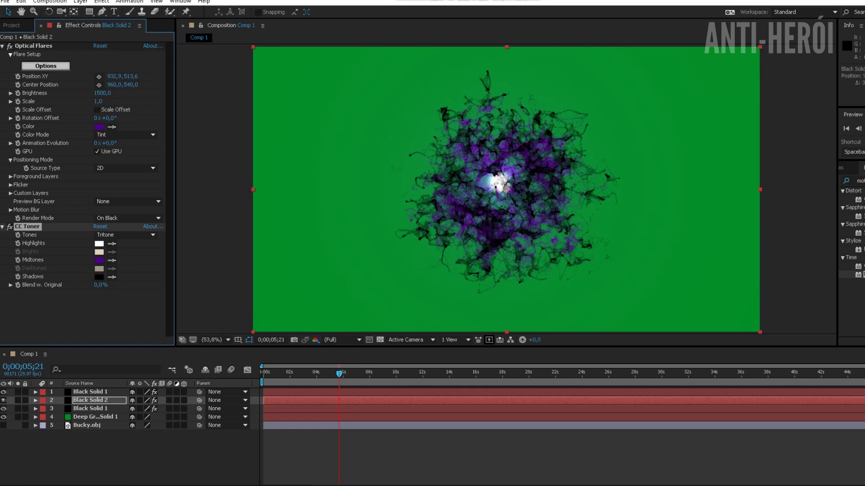
Try Optical Flares scales of 60, 30, 10 and 5 on the flare layer.
mouse_move(98, 102)
mouse_down()
mouse_move(157, 102)
mouse_move(98, 102)
mouse_up()
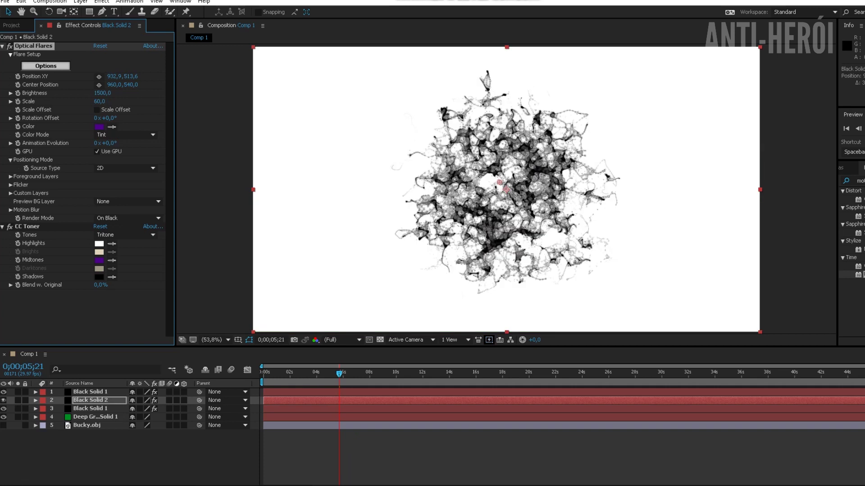
click(99, 101)
text(30)
key(Return)
click(99, 101)
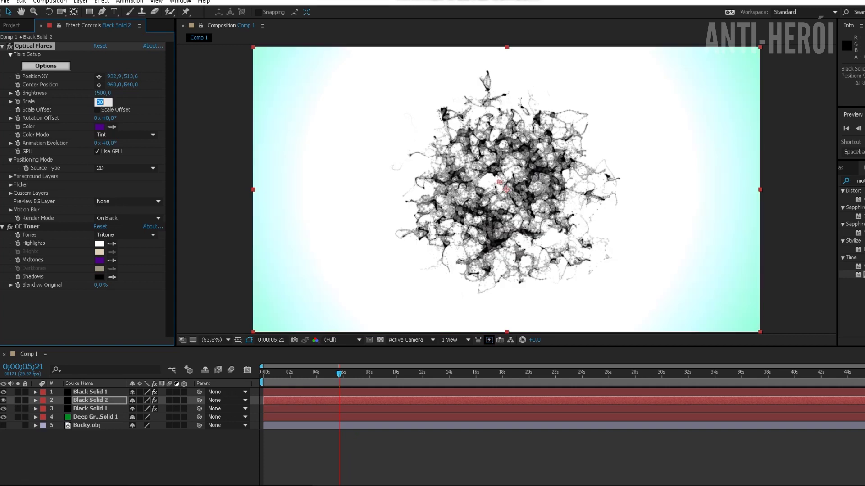
text(10)
key(Return)
click(99, 101)
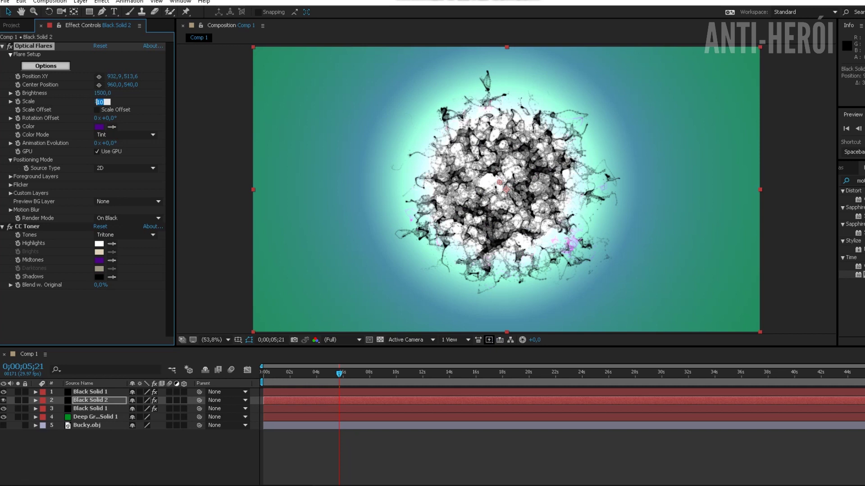
text(5)
key(Return)
Reduce the flare's scale further, trying 3 and settling on 4.
click(97, 102)
text(3)
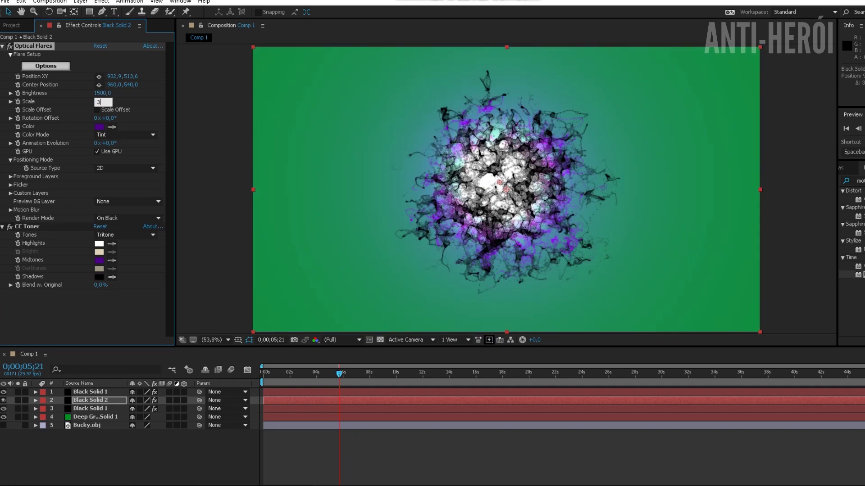
key(Return)
click(98, 102)
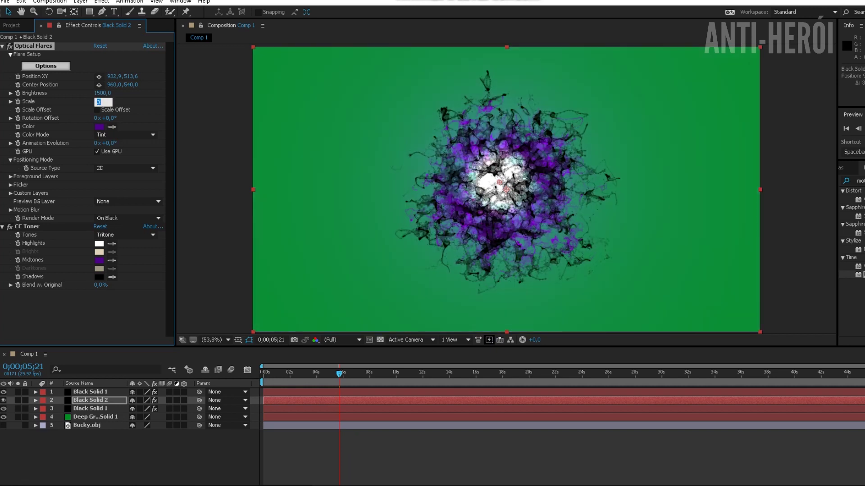
key(Return)
click(97, 102)
text(4)
key(Return)
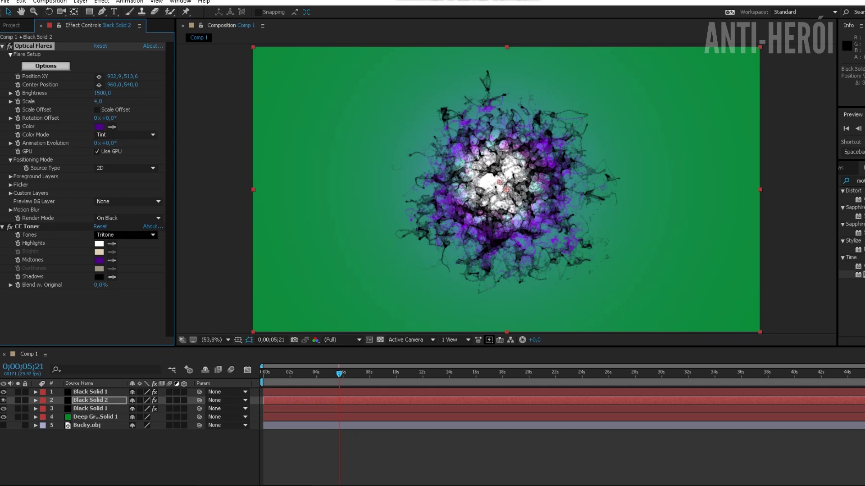
Duplicate CC Toner on the flare layer, give the copy the purple midtone colour as highlights, and compare with the layer hidden.
click(27, 226)
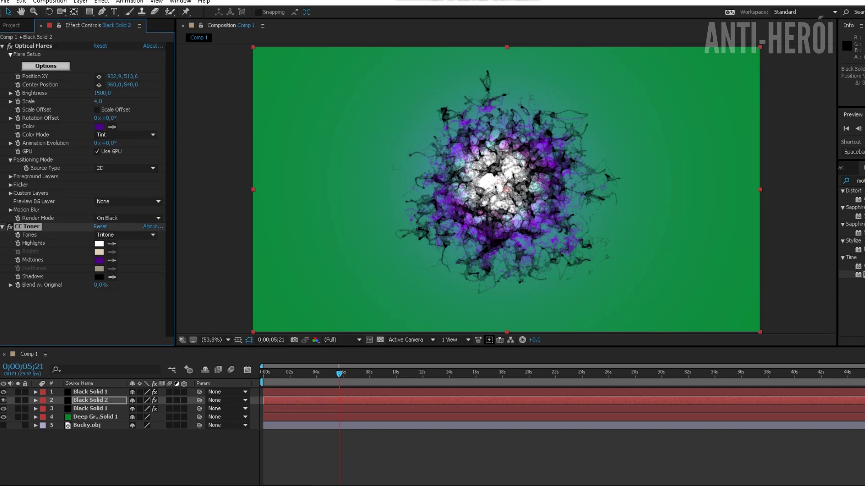
key(ctrl+d)
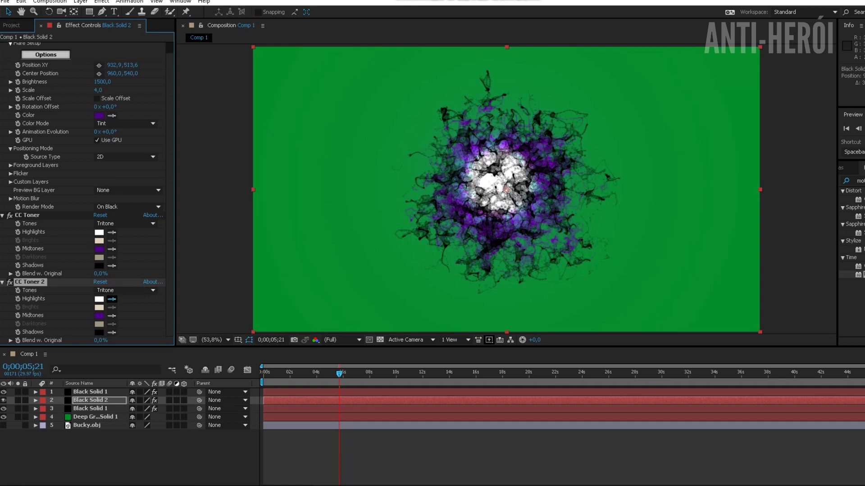
click(99, 316)
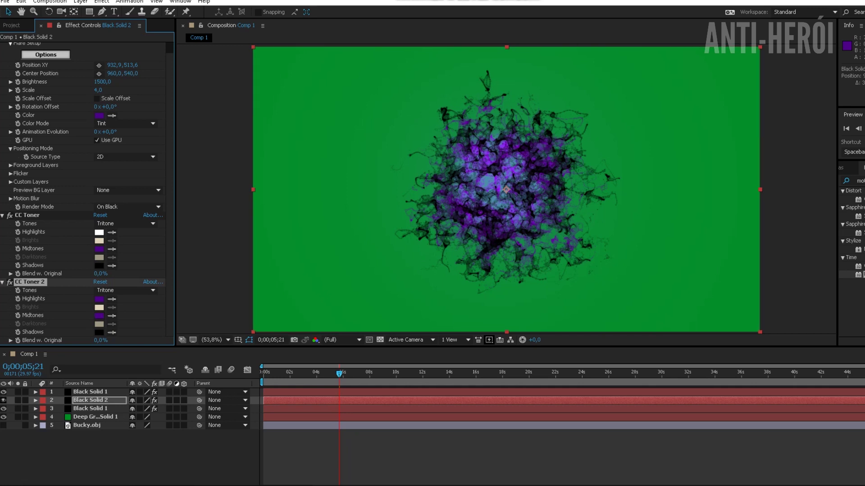
click(3, 401)
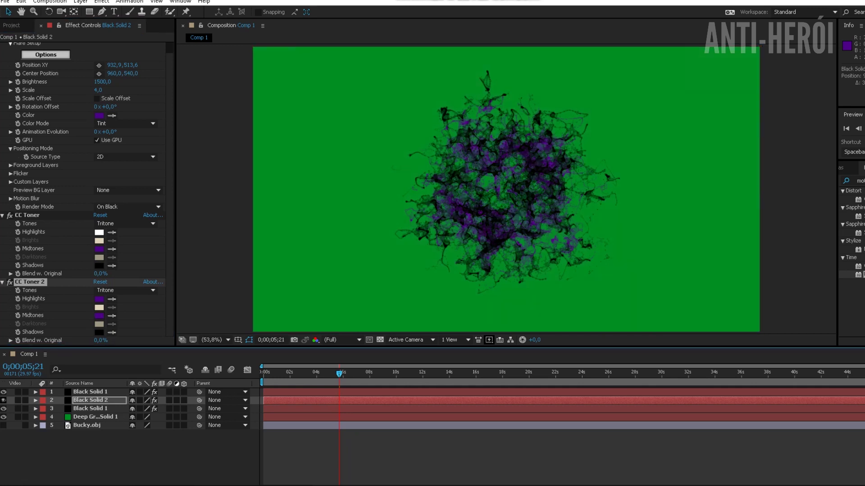
click(3, 401)
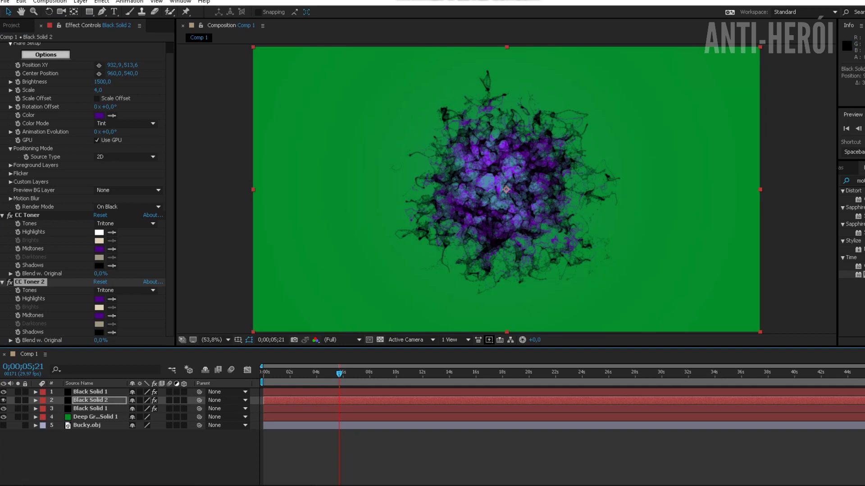
Deselect all layers, save the project and preview the animation.
key(ctrl+shift+a)
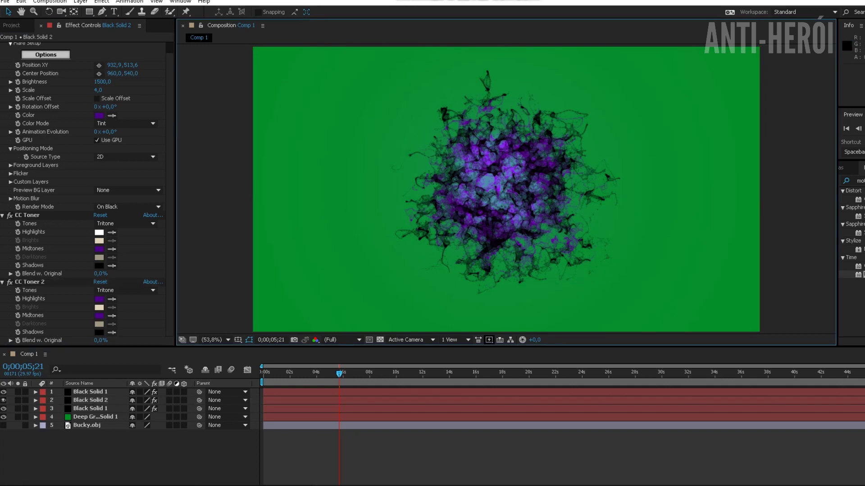
key(ctrl+s)
key(space)
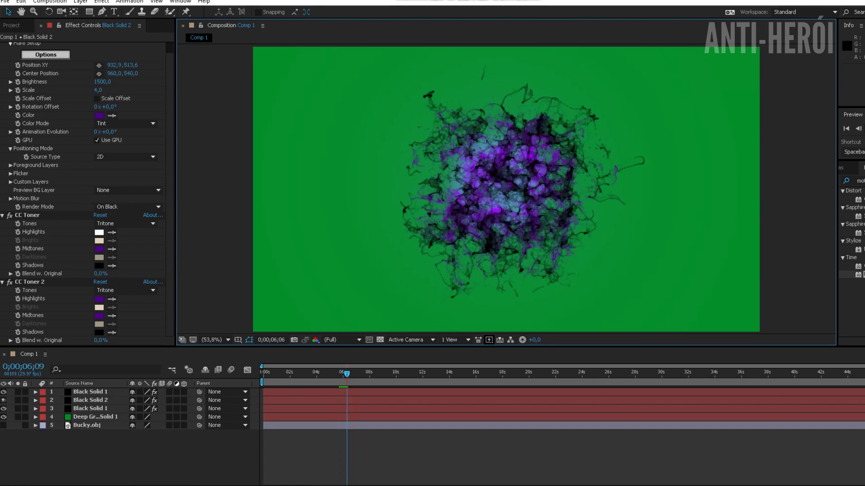
Set the turbulence field's Affect Position to 269 on the topmost Particular layer and preview the animation.
click(91, 401)
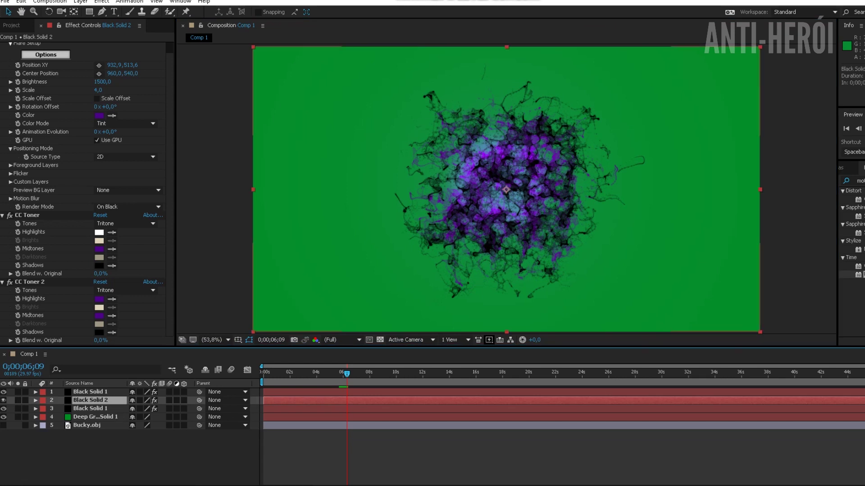
click(90, 409)
scroll(86, 194, down, 15)
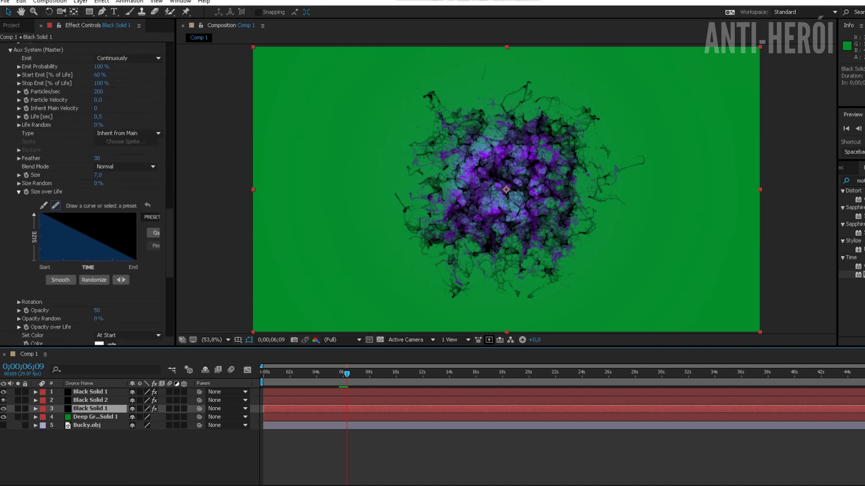
click(90, 392)
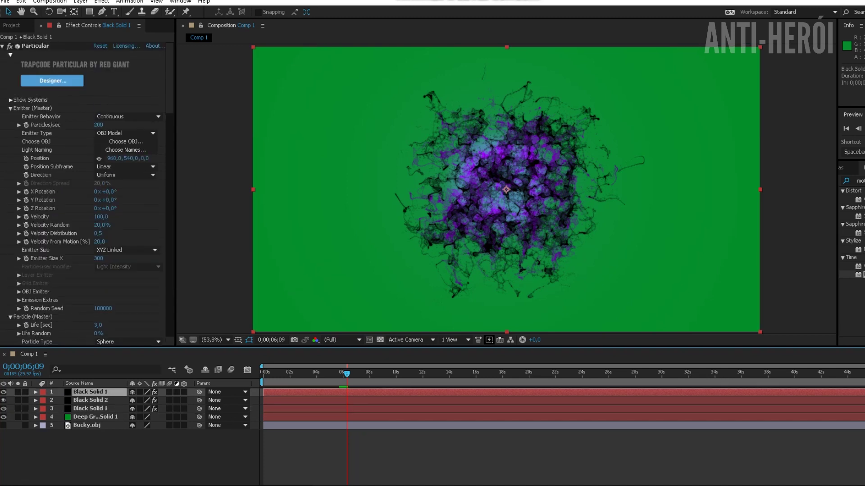
scroll(86, 194, down, 13)
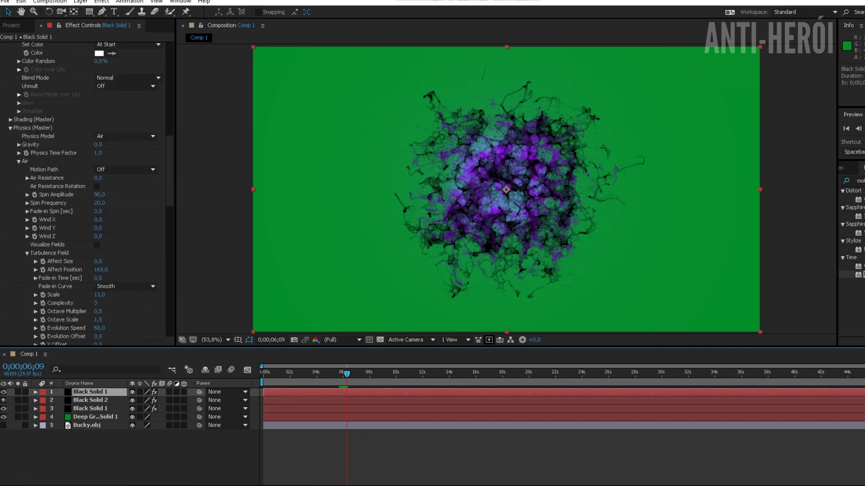
click(99, 270)
key(Return)
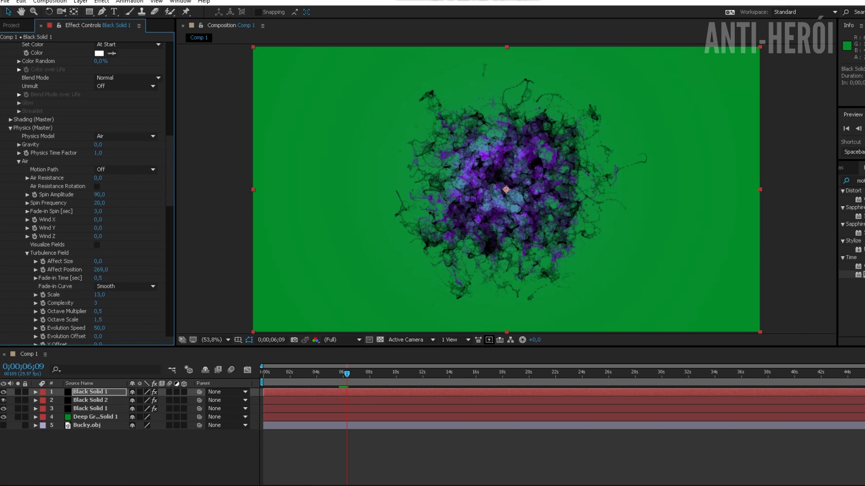
key(space)
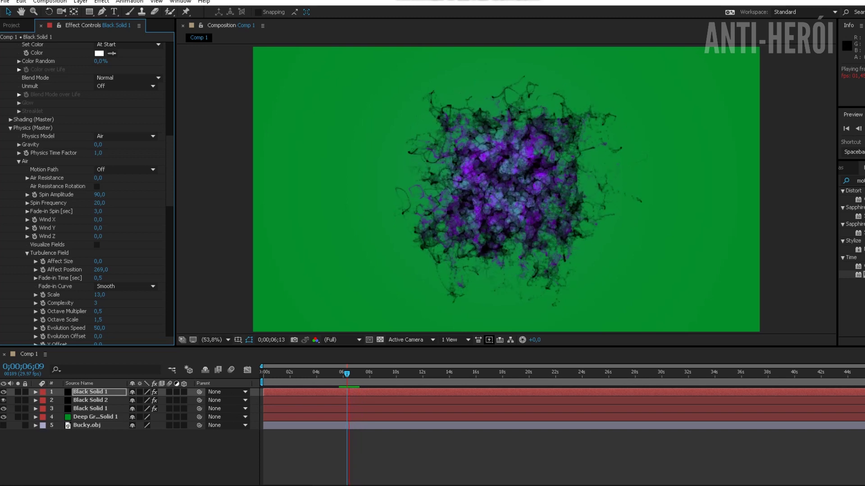
key(space)
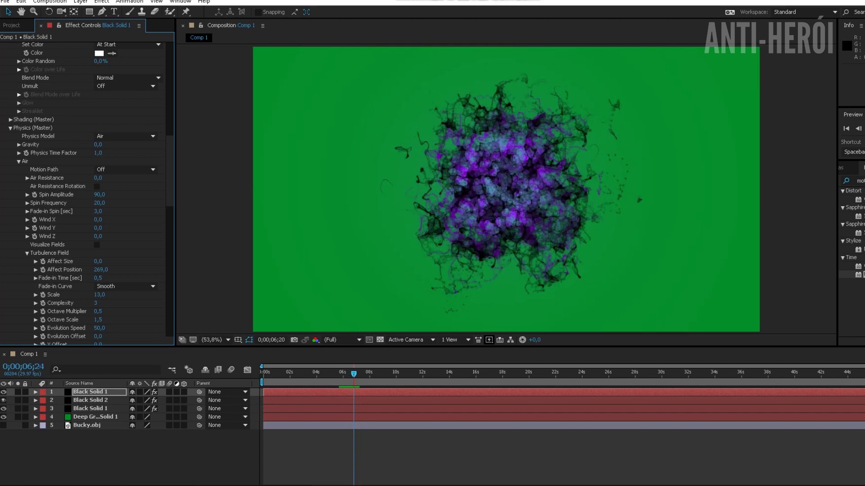
Increase the CC Vector Blur amount on the topmost Particular layer, trying 69 and settling on 60.
scroll(85, 189, down, 10)
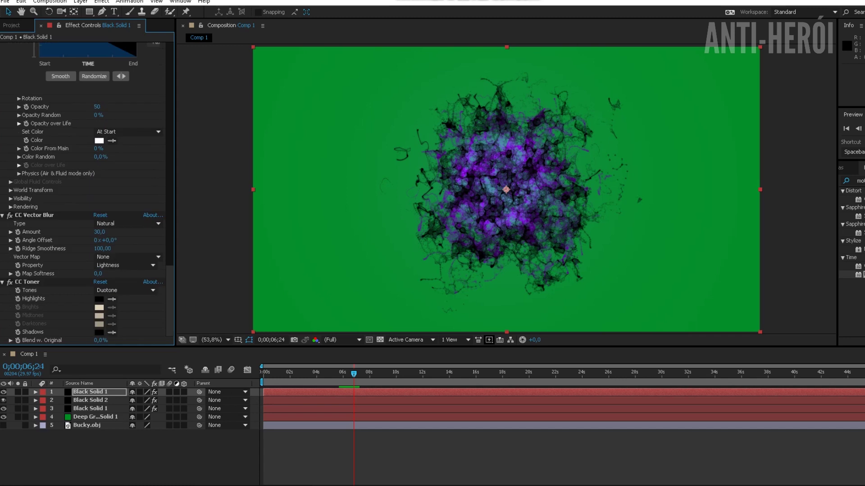
drag(99, 232, 109, 232)
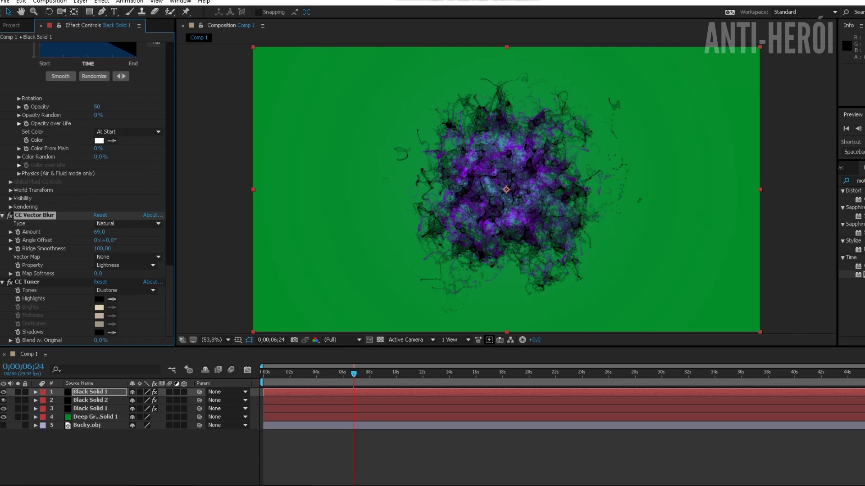
click(99, 232)
text(60)
key(Return)
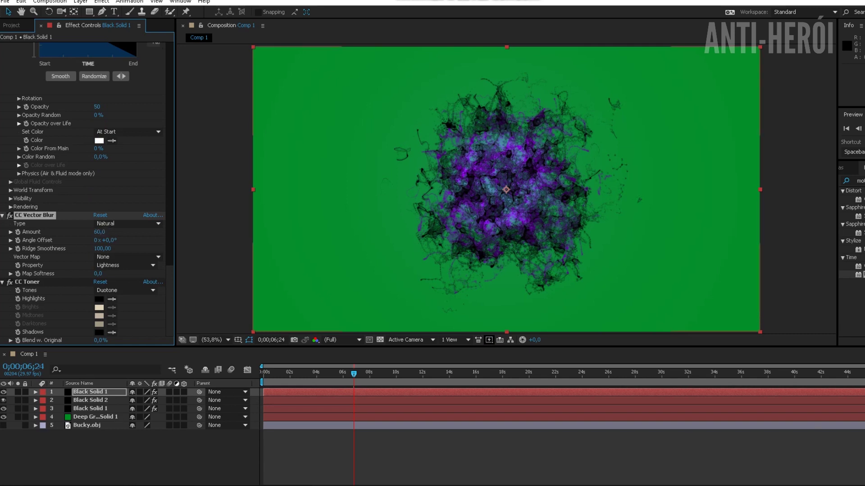
Try CC Vector Blur amounts of 60 and 40 on the purple Particular layer below the flare, and settle on 50.
click(91, 409)
scroll(127, 250, down, 15)
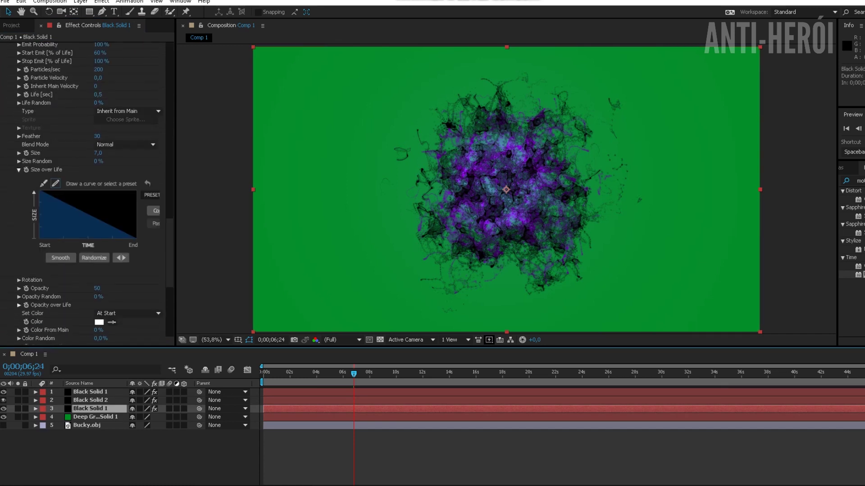
scroll(88, 194, down, 5)
click(99, 232)
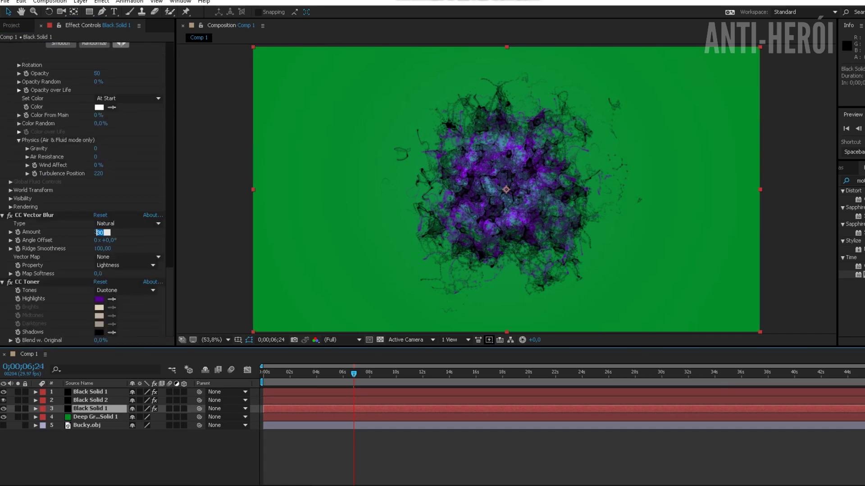
text(60)
key(Return)
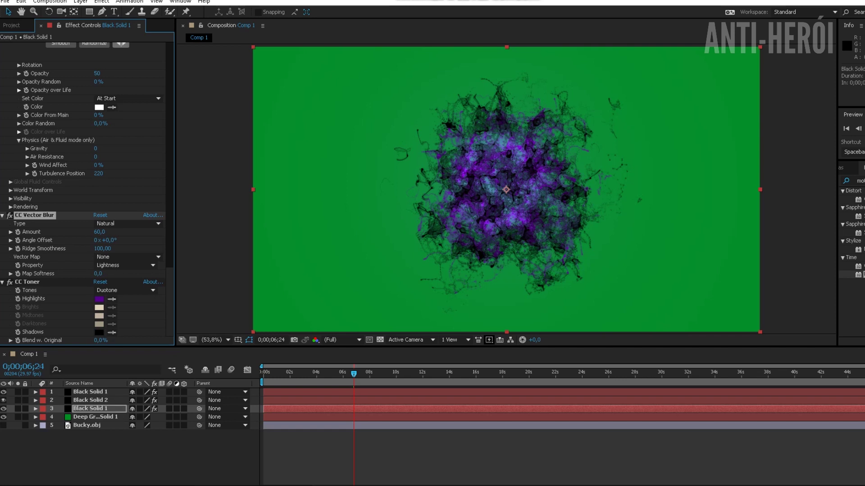
click(99, 232)
text(40)
key(Return)
click(99, 231)
text(50)
key(Return)
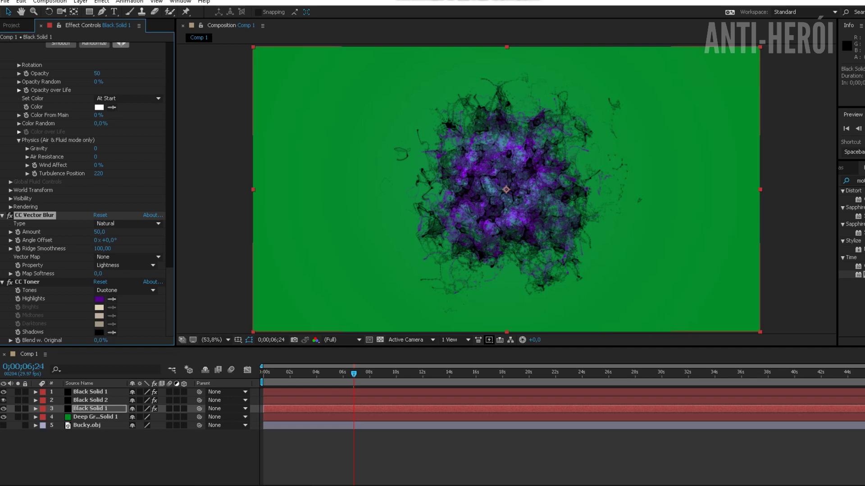
Raise Inherit Main Velocity in the topmost layer's Aux System, trying 10 and settling on 20.
click(91, 391)
scroll(85, 194, down, 15)
scroll(85, 193, down, 6)
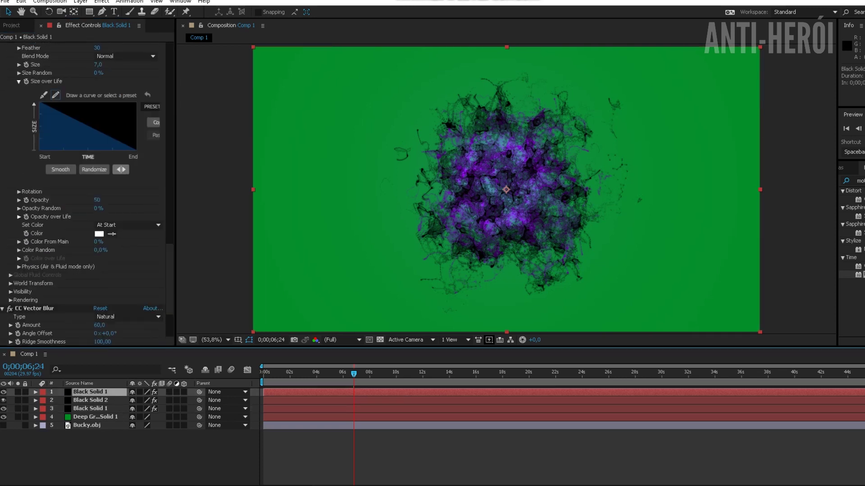
scroll(85, 194, up, 3)
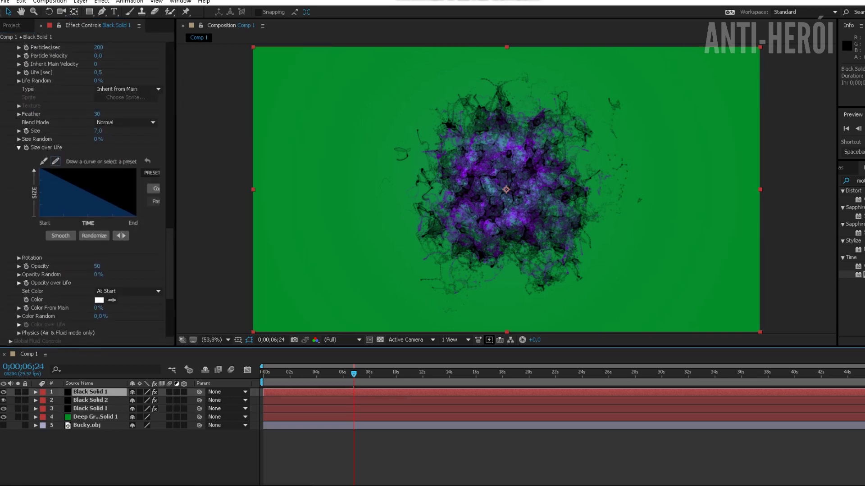
scroll(86, 194, up, 4)
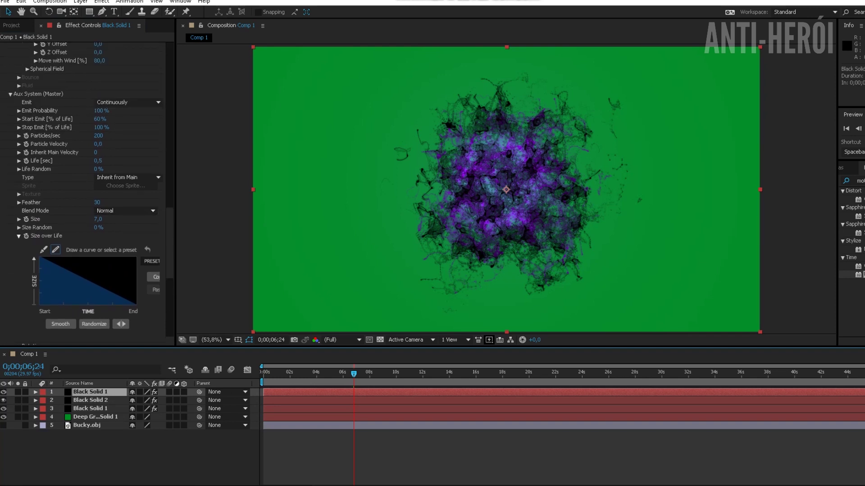
click(99, 152)
text(1)
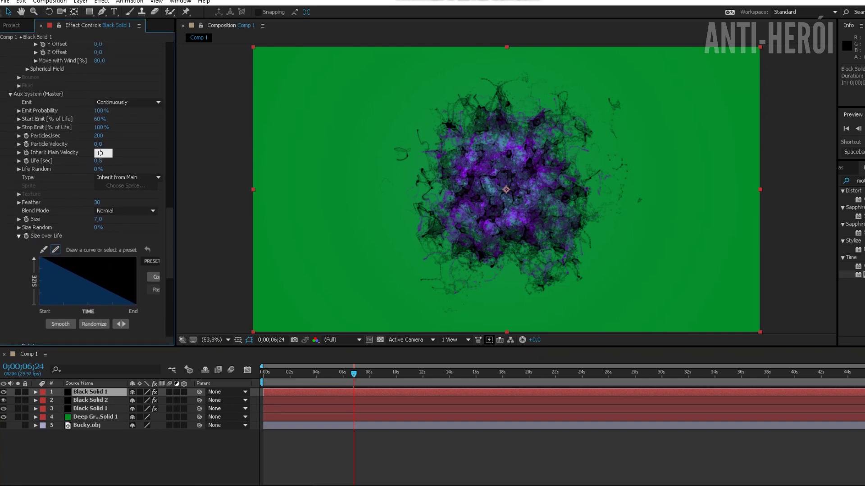
text(0)
key(Return)
click(101, 152)
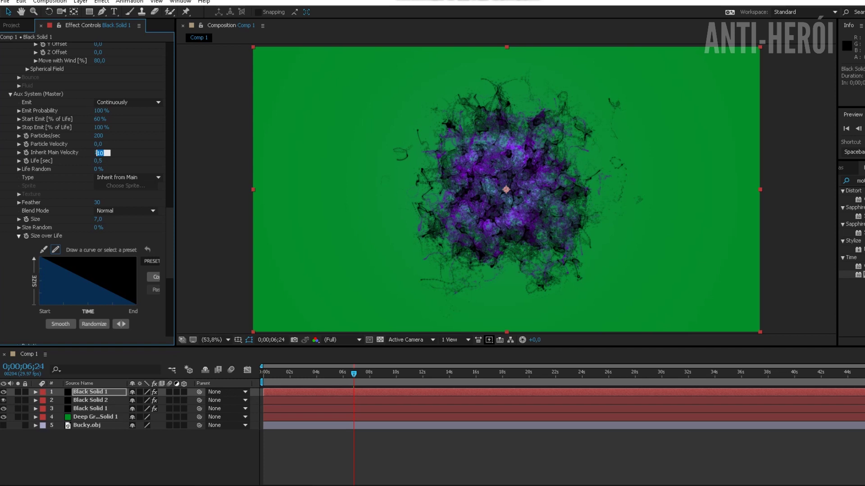
click(101, 153)
key(Return)
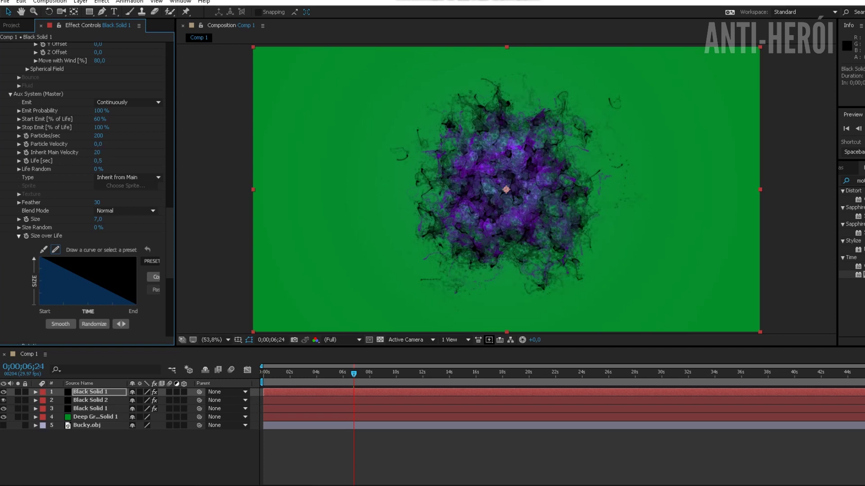
Set the CC Vector Blur amount on the topmost Particular layer to 40.
scroll(99, 152, down, 11)
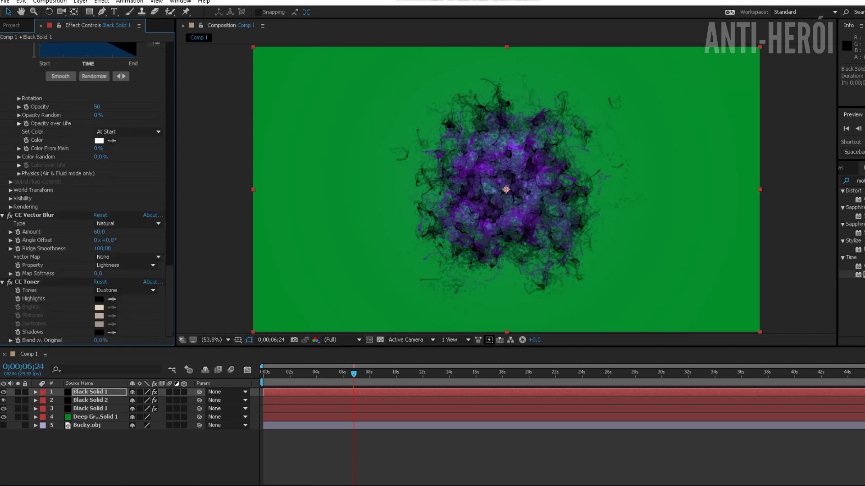
click(99, 232)
text(40)
key(Return)
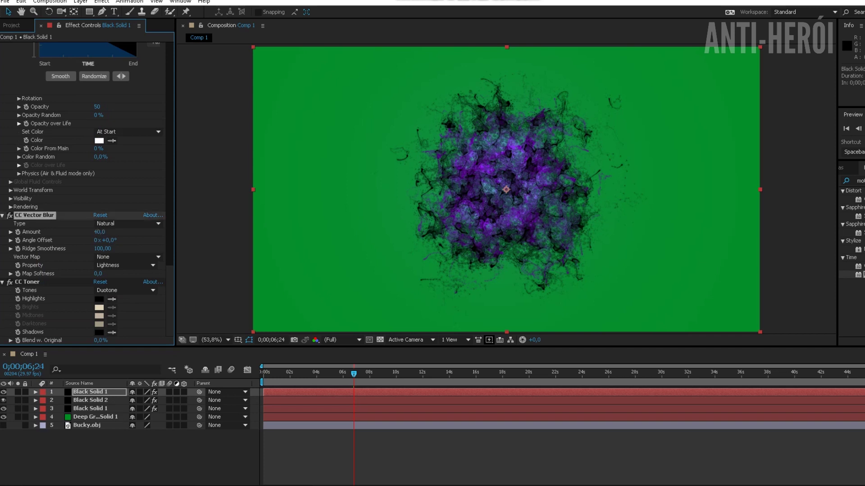
Compare CC Vector Blur amounts of 60 and 40 on the topmost Particular layer, and keep 40.
click(100, 232)
text(40)
key(Return)
scroll(86, 194, up, 4)
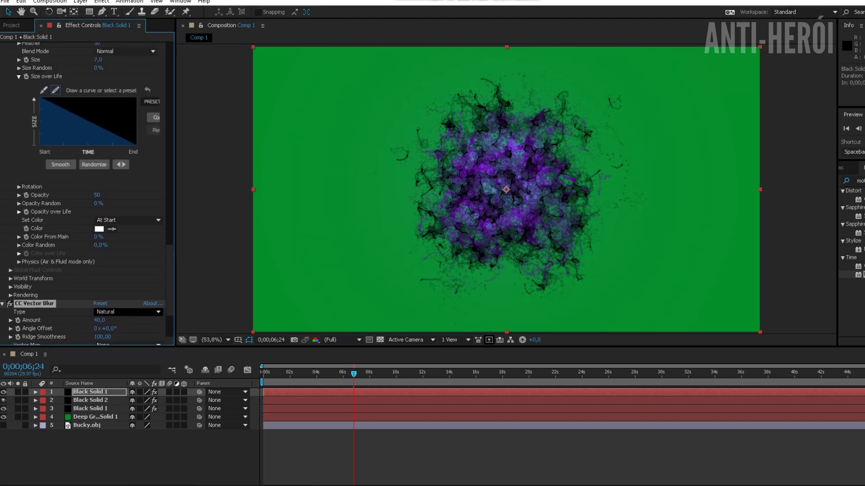
click(100, 320)
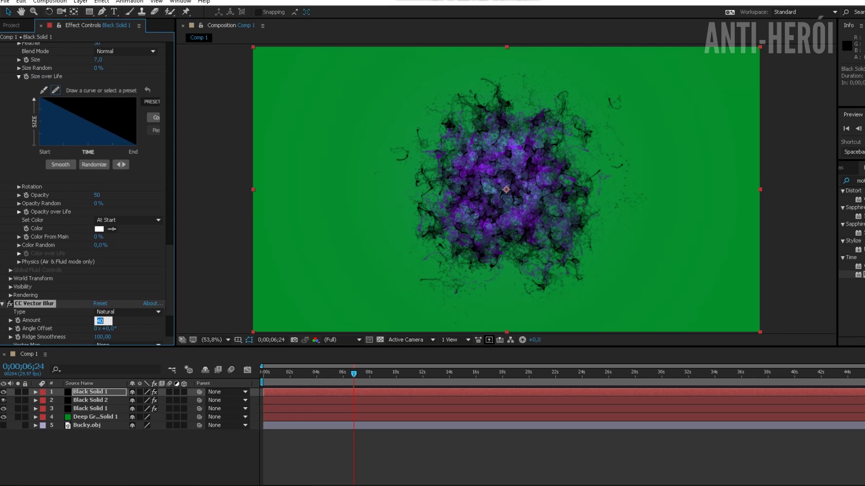
text(60)
key(Return)
click(100, 321)
text(40)
key(Return)
Lower Start Emit [% of Life] in the topmost layer's Aux System, trying 40 and settling on 50.
scroll(98, 159, up, 5)
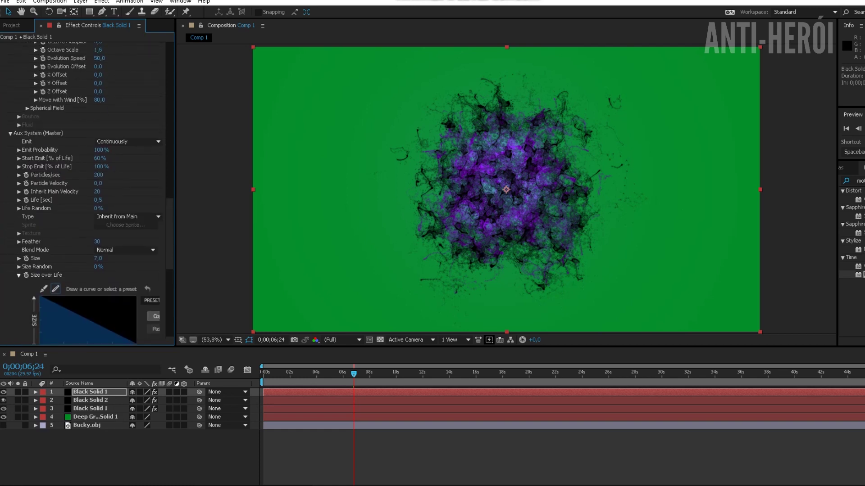
click(100, 159)
text(50)
key(Delete)
text(4)
key(Return)
click(100, 159)
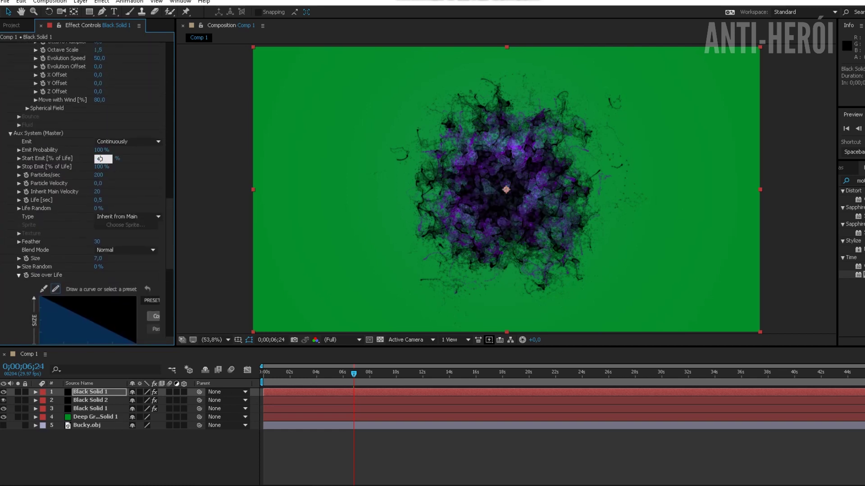
text(50)
key(Return)
click(96, 158)
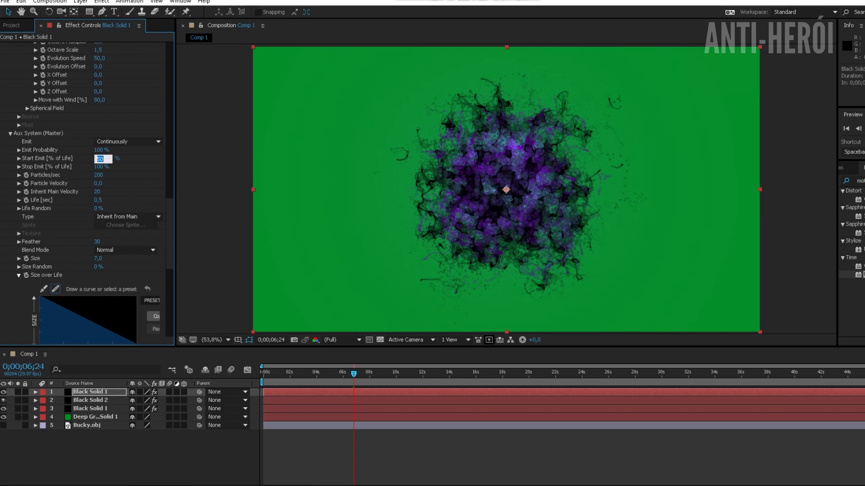
Duplicate CC Vector Blur on the topmost layer and set the copy's type to Perpendicular.
scroll(85, 189, down, 6)
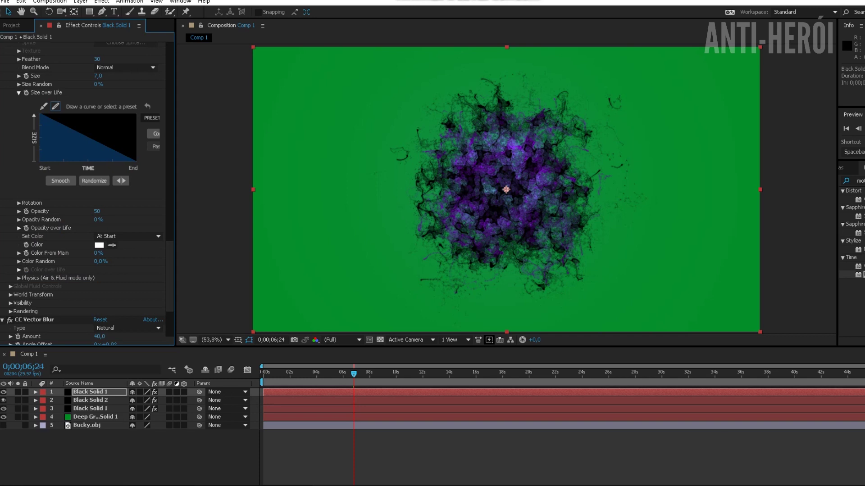
click(34, 320)
key(ctrl+d)
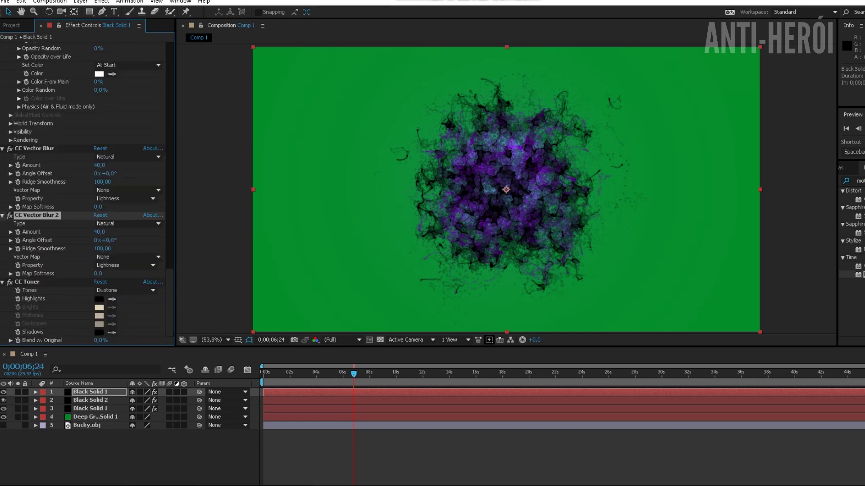
click(128, 223)
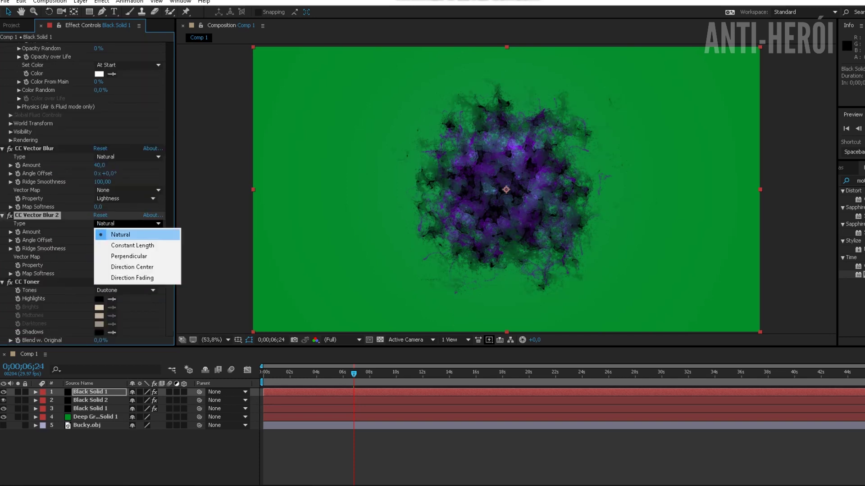
click(118, 256)
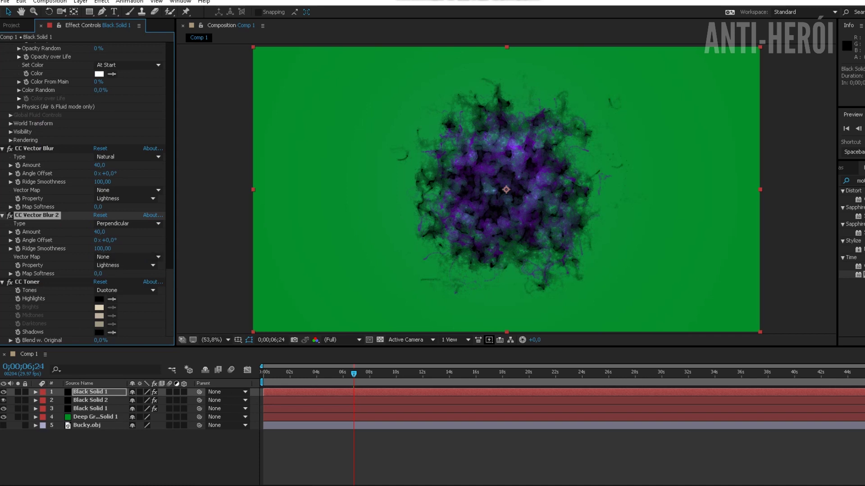
Compare Ridge Smoothness values of 0 and 100 in CC Vector Blur 2, settling on 0, and set Map Softness to 15.
click(102, 249)
key(BackSpace)
text(0)
key(Return)
click(99, 248)
text(100)
key(Return)
click(98, 274)
text(15)
key(Return)
click(102, 249)
key(BackSpace)
text(0)
key(Return)
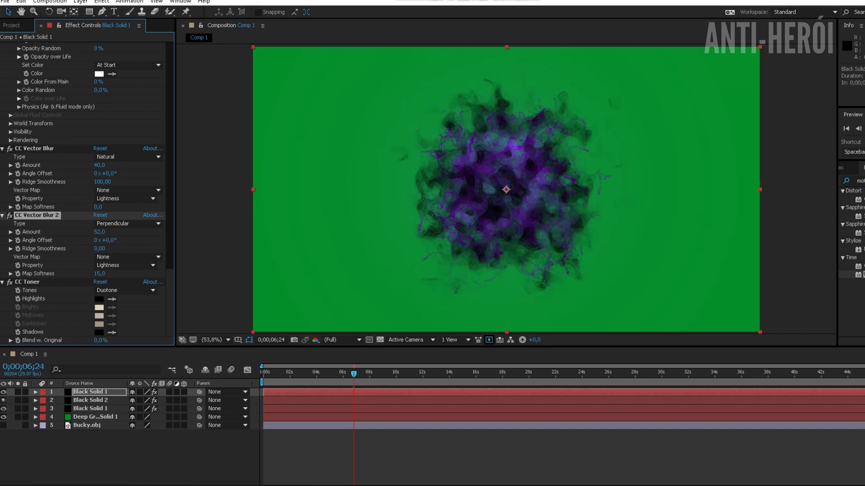
Set the CC Vector Blur 2 amount to 60 and raise Ridge Smoothness, trying 10 and 30 and settling on 60.
click(99, 232)
text(60)
key(Return)
click(100, 249)
text(10)
key(Return)
click(100, 248)
text(30)
key(Return)
click(100, 249)
text(60)
key(Return)
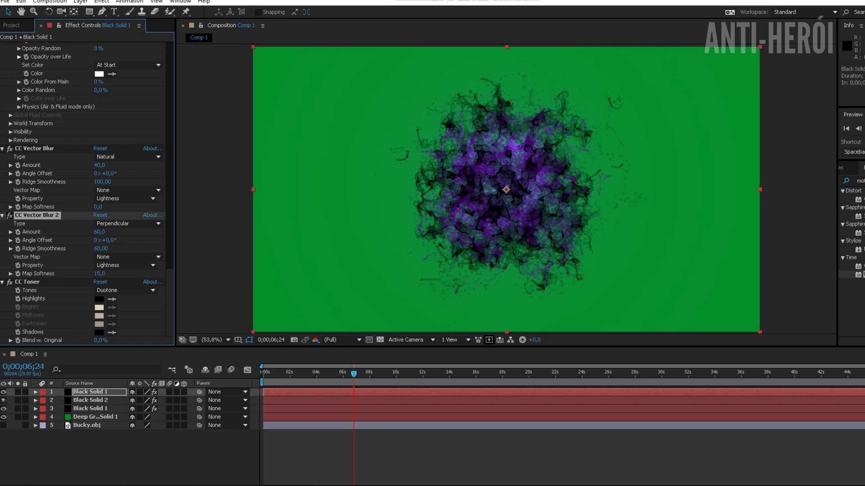
Adjust Map Softness in CC Vector Blur 2, trying 20, 0 and 5 and settling on 10.
click(100, 273)
text(20)
key(Return)
click(102, 274)
text(0)
key(Return)
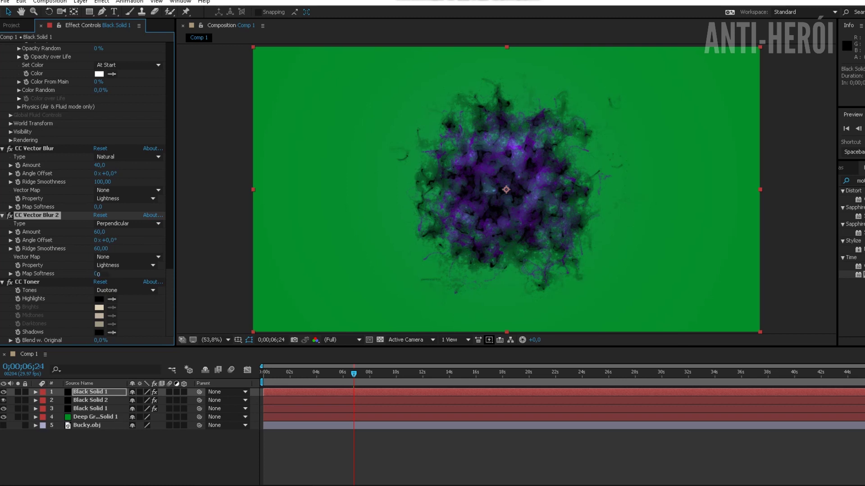
click(98, 273)
text(5)
key(Return)
click(99, 273)
text(10)
key(Return)
Reduce the CC Vector Blur 2 amount, trying 30 and settling on 40, and disable the effect.
click(99, 232)
text(30)
key(Return)
click(99, 232)
text(40)
key(Return)
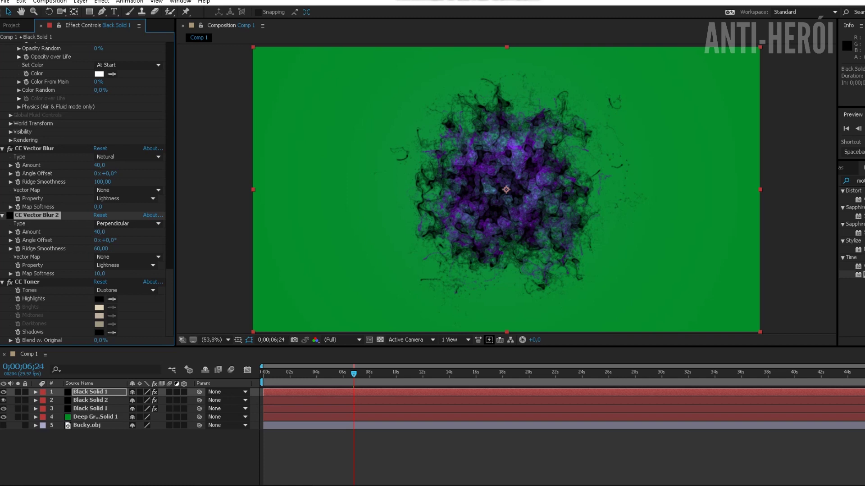
click(10, 216)
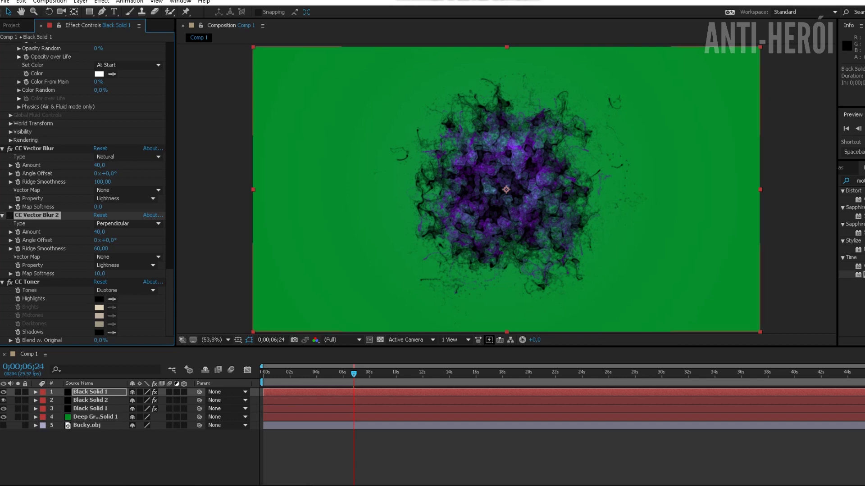
Hide the flare layer Black Solid 2 and save the project.
click(3, 401)
click(4, 400)
click(4, 400)
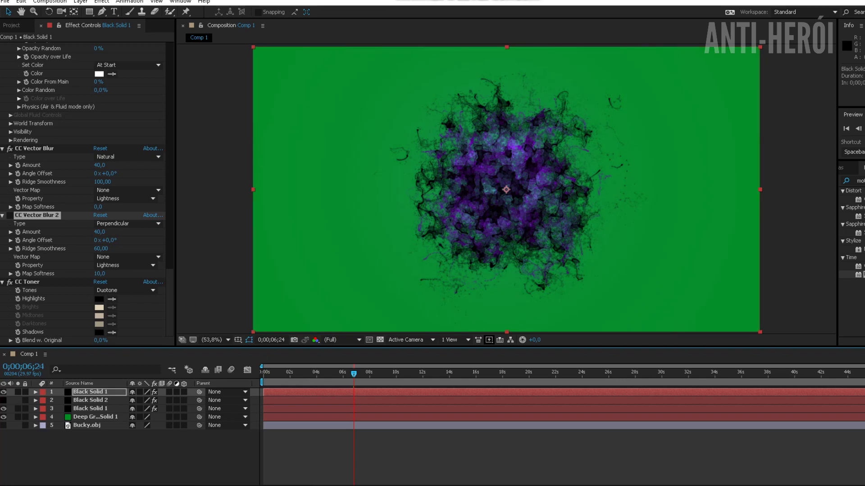
key(ctrl+s)
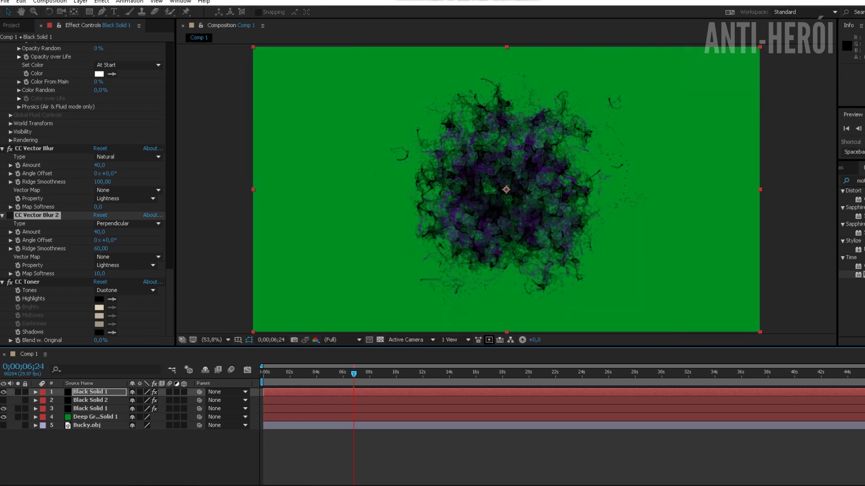
Play a short preview of the animation and briefly solo the purple Particular layer to inspect it.
key(space)
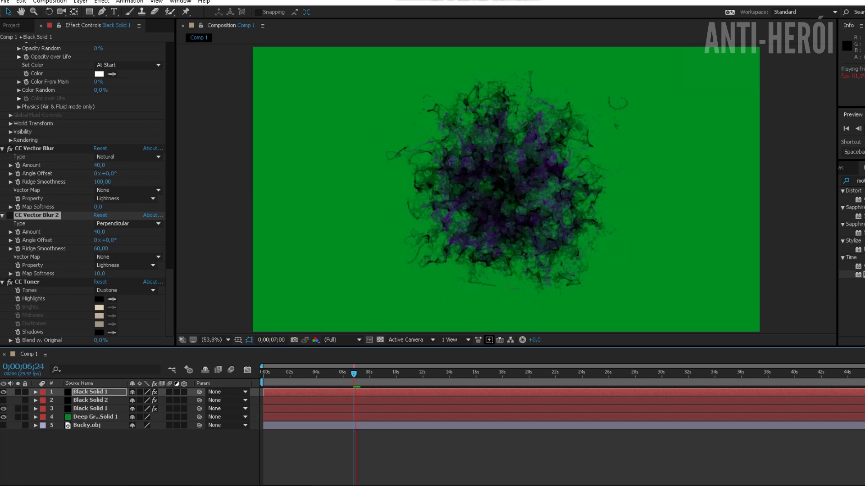
key(space)
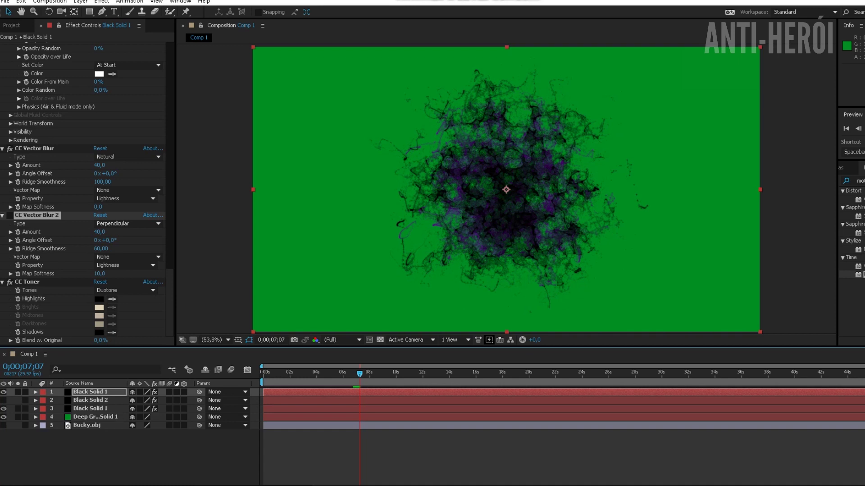
click(91, 392)
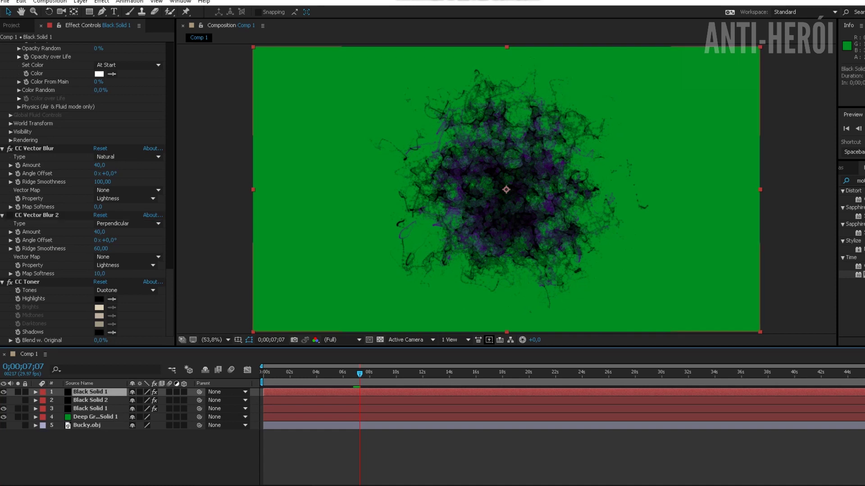
click(18, 409)
click(18, 408)
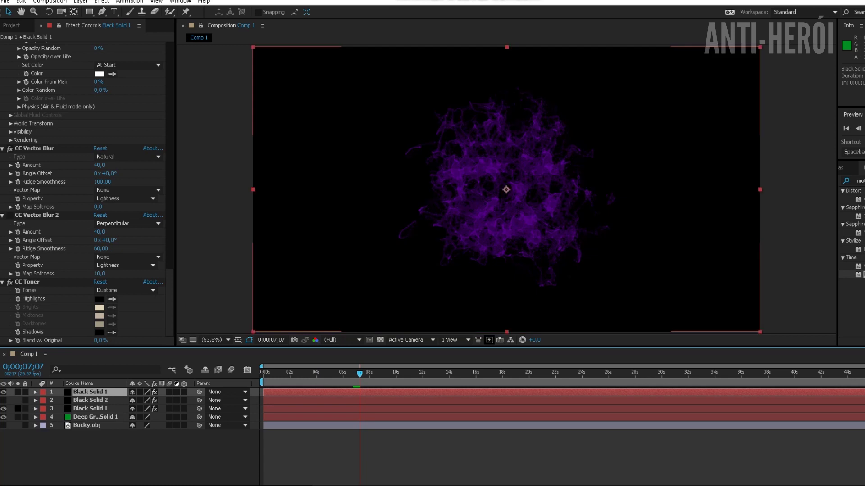
Lower Start Emit [% of Life] in the purple Particular layer's Aux System, trying 40 and settling on 50.
click(90, 409)
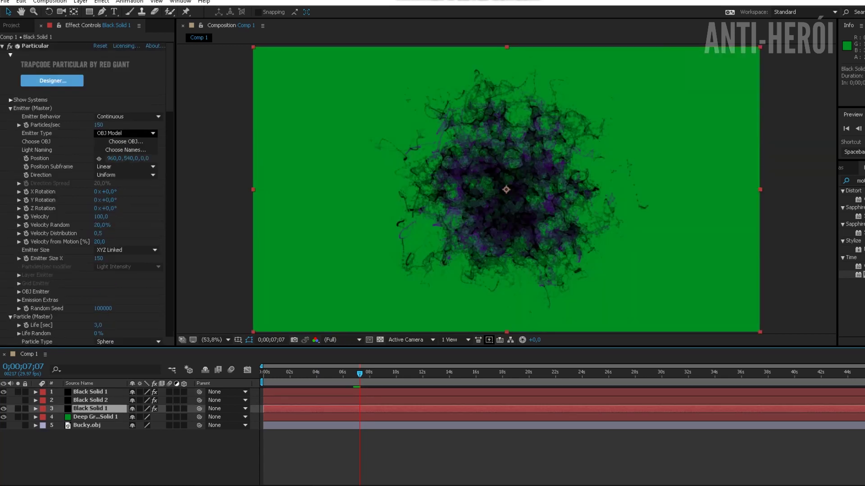
scroll(85, 193, down, 10)
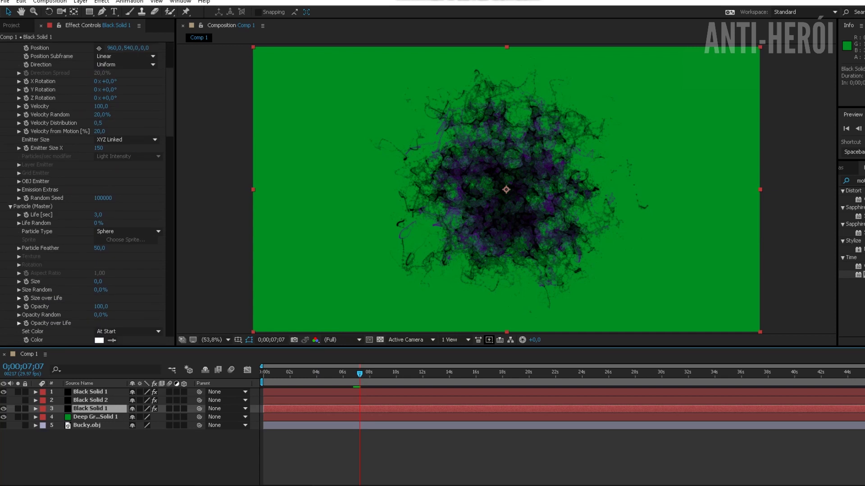
scroll(86, 194, down, 5)
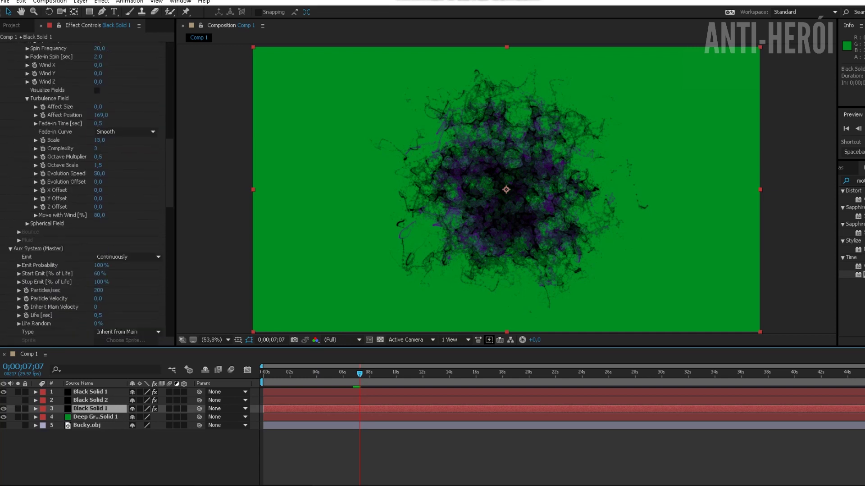
click(98, 230)
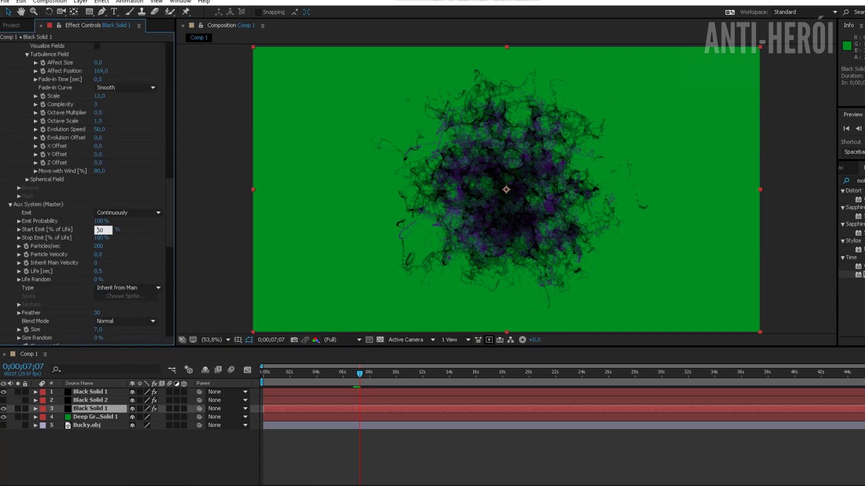
text(40)
key(Return)
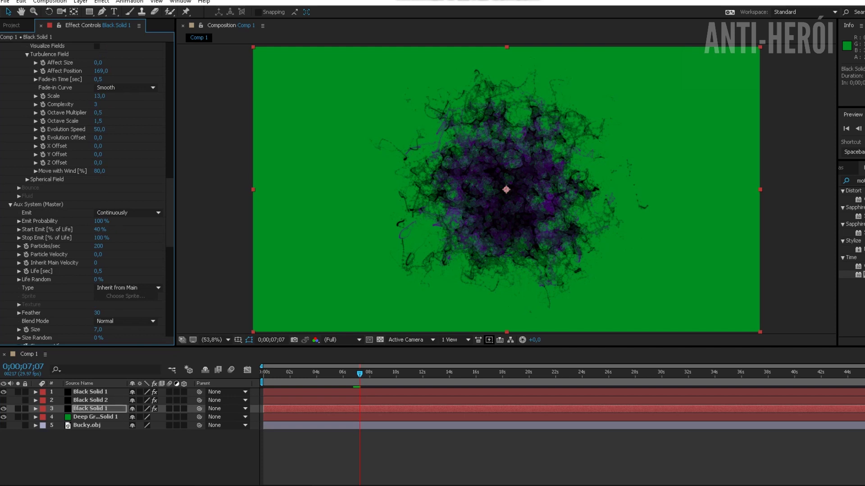
click(101, 230)
click(101, 230)
key(BackSpace)
text(50)
key(Return)
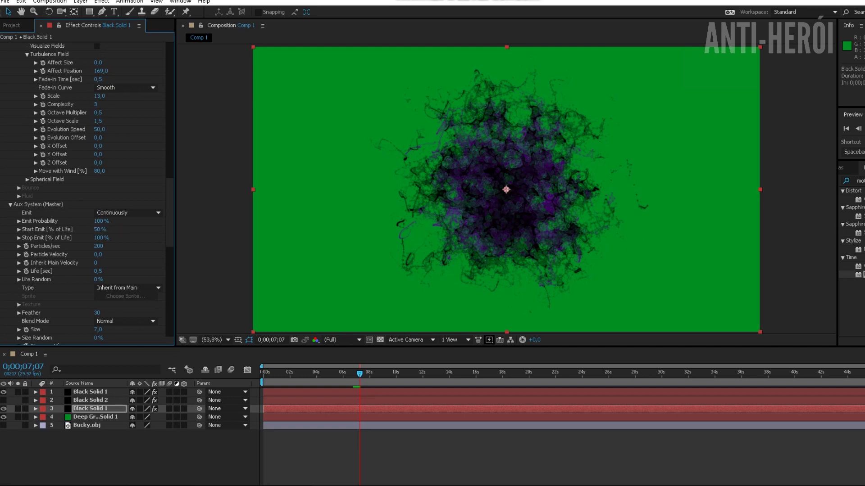
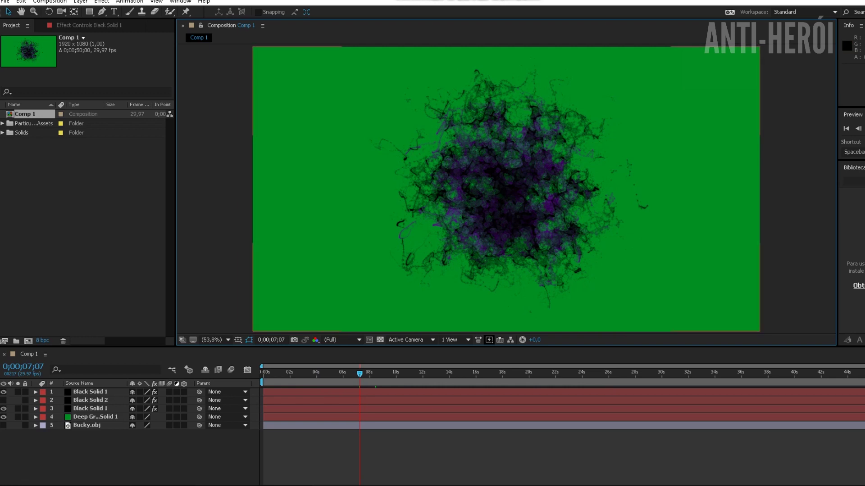
Hide the topmost Particular layer and disable CC Toner on the purple Particular layer below the flare.
click(4, 392)
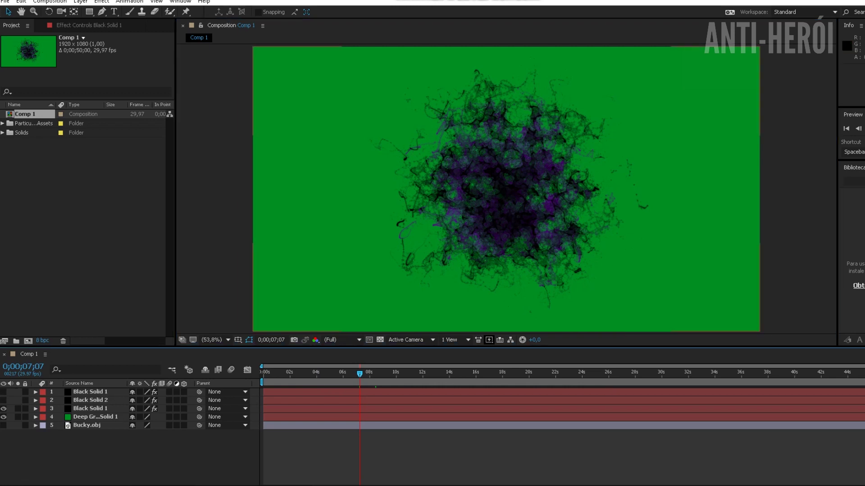
click(90, 409)
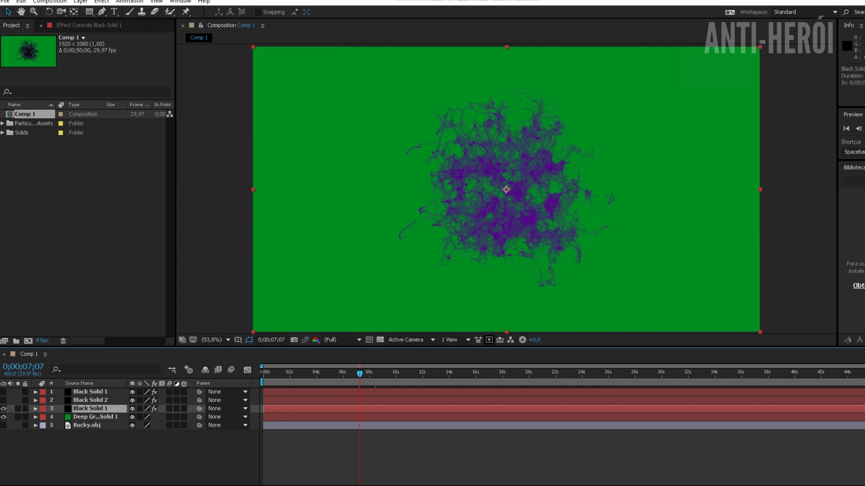
click(90, 26)
scroll(85, 194, down, 15)
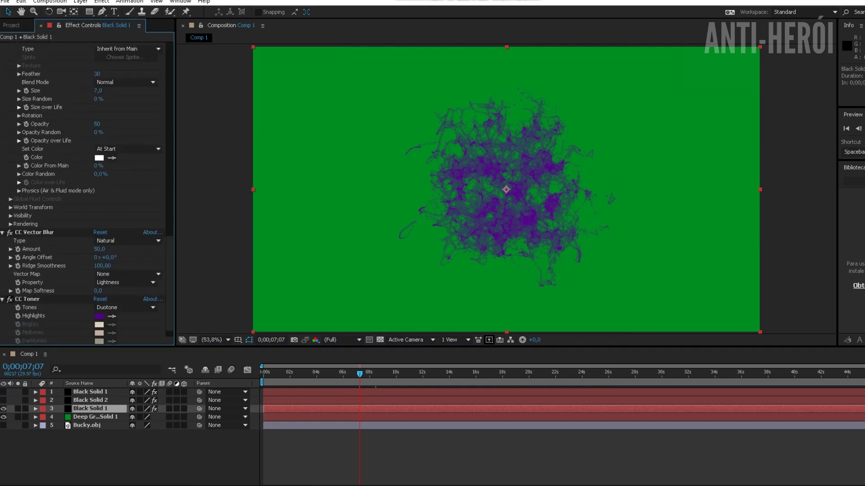
click(10, 299)
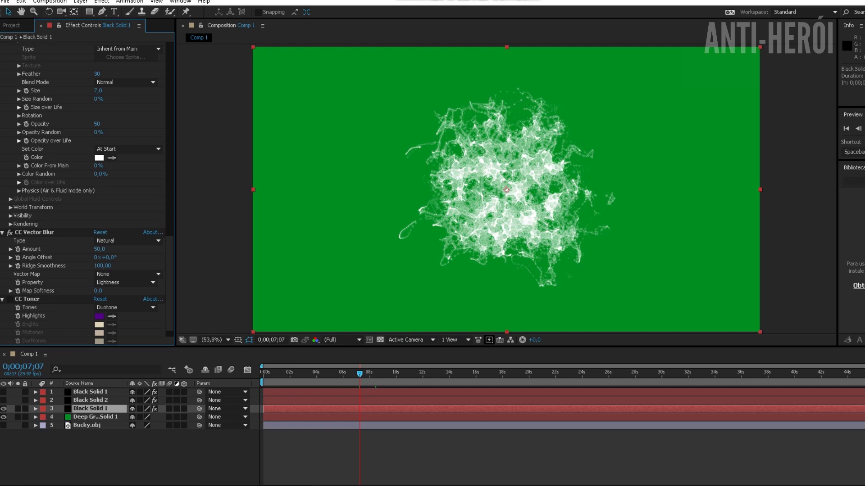
Set the Aux System's Color From Main to 100% and the main particles' Set Color to Over Life, and expand the Color over Life ramp.
drag(98, 166, 144, 166)
scroll(86, 194, up, 6)
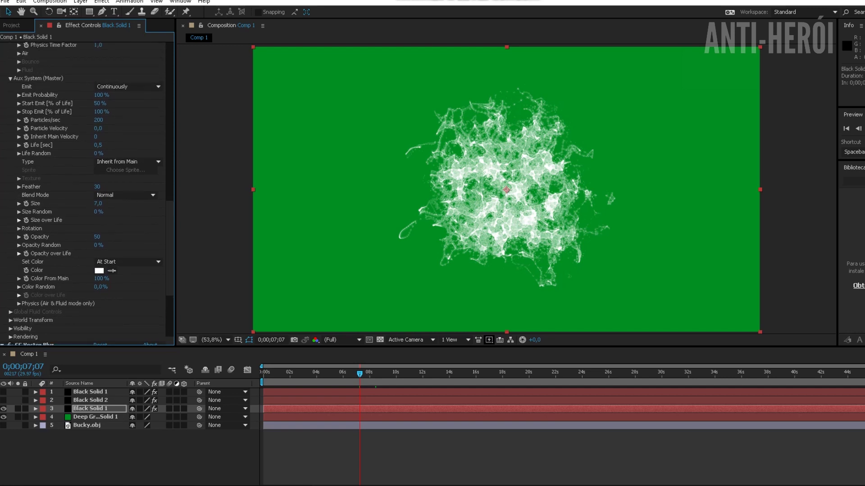
scroll(85, 194, up, 8)
click(128, 113)
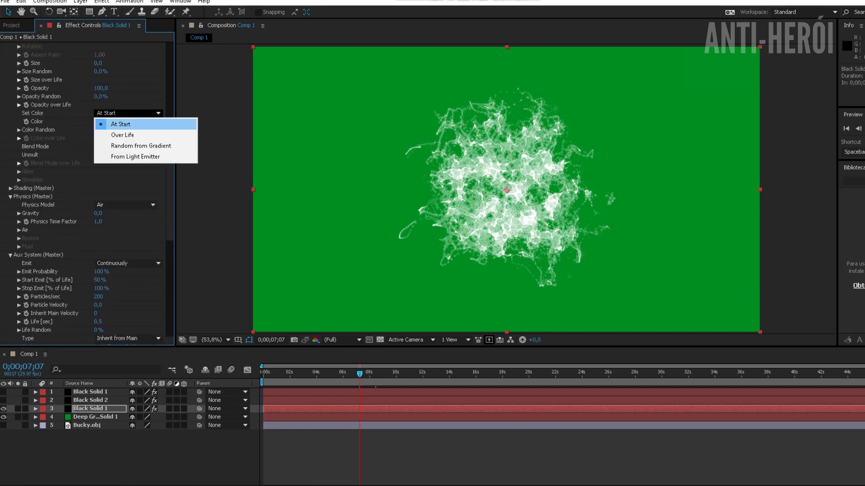
click(123, 134)
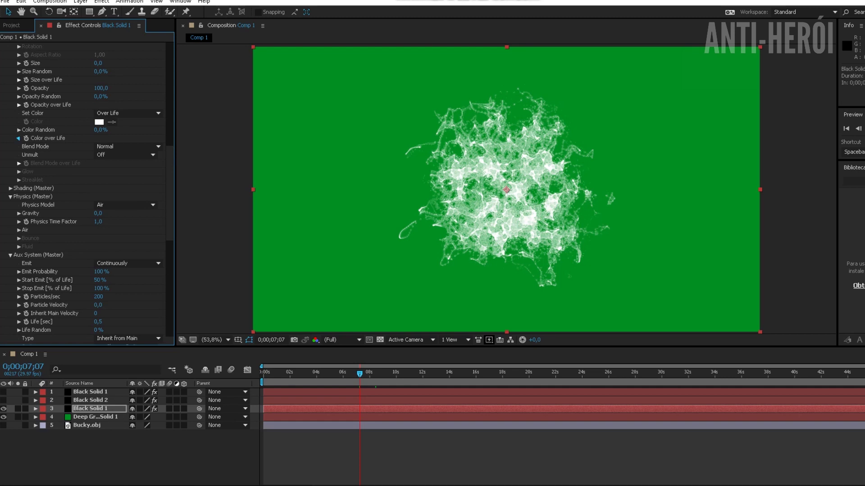
click(18, 138)
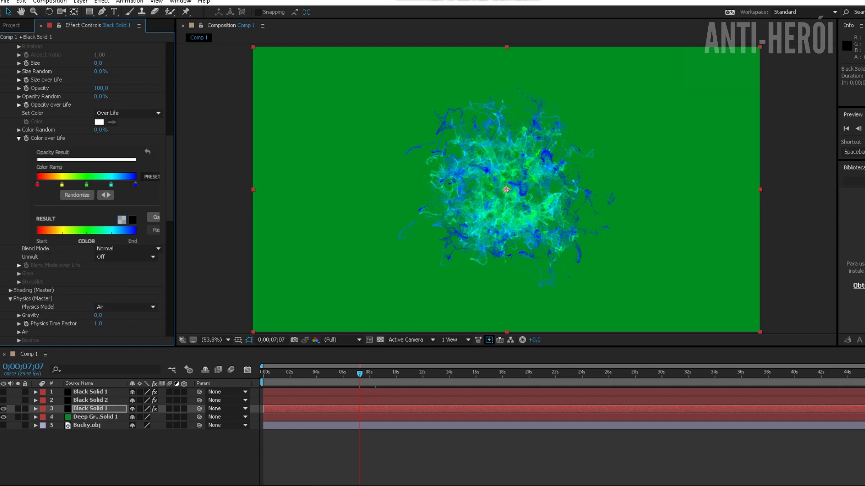
Remove the red, green and cyan stops from the Color over Life ramp, keeping only the yellow and blue ones.
drag(37, 185, 37, 202)
drag(86, 185, 86, 202)
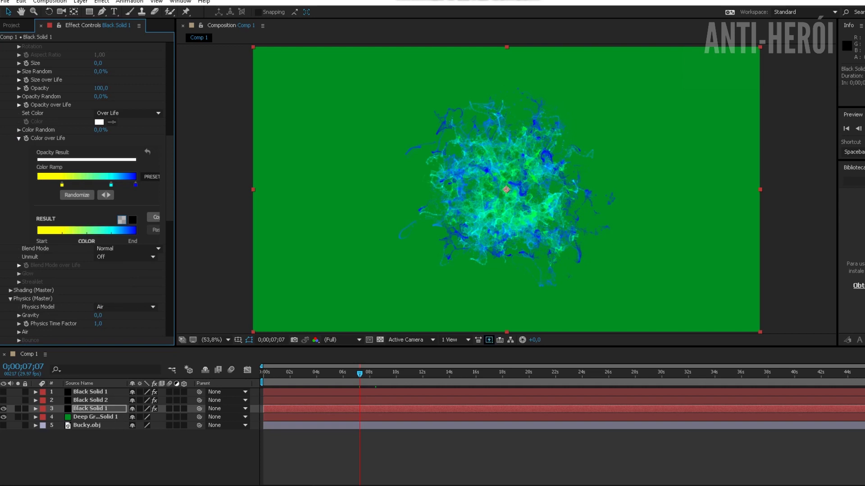
key(Delete)
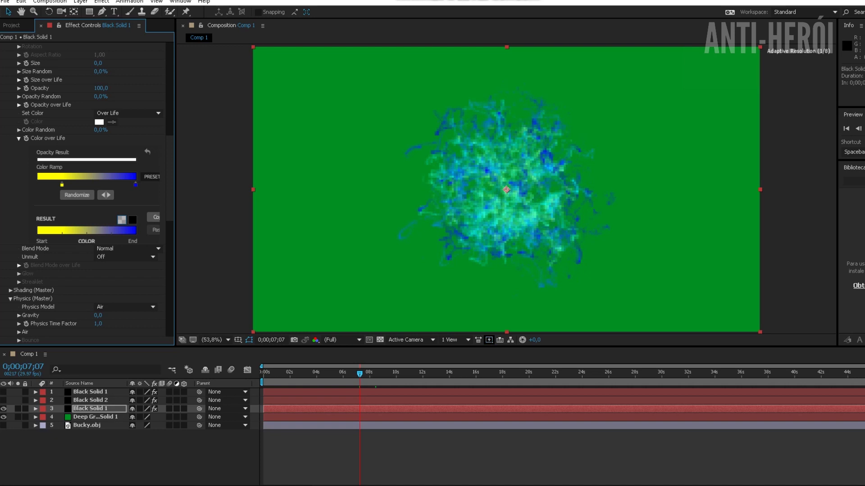
Recolor the Color over Life ramp's yellow stop to light pink and its blue stop to violet.
double_click(62, 185)
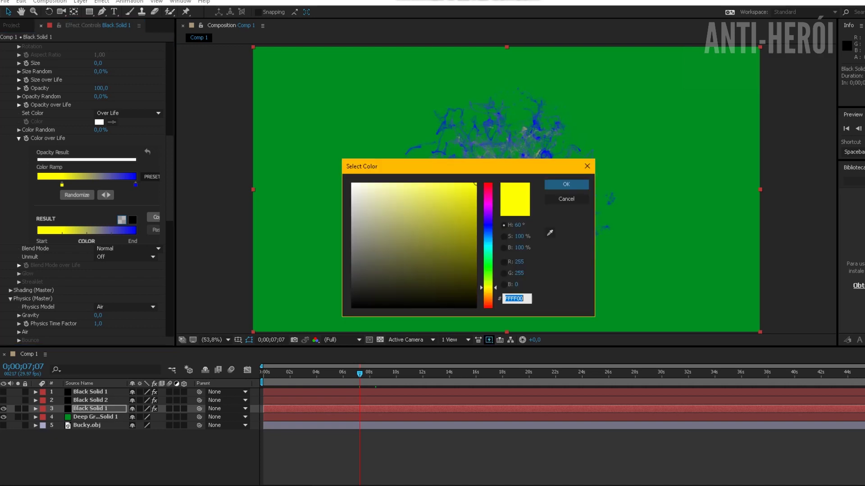
click(488, 206)
drag(444, 186, 410, 184)
click(566, 185)
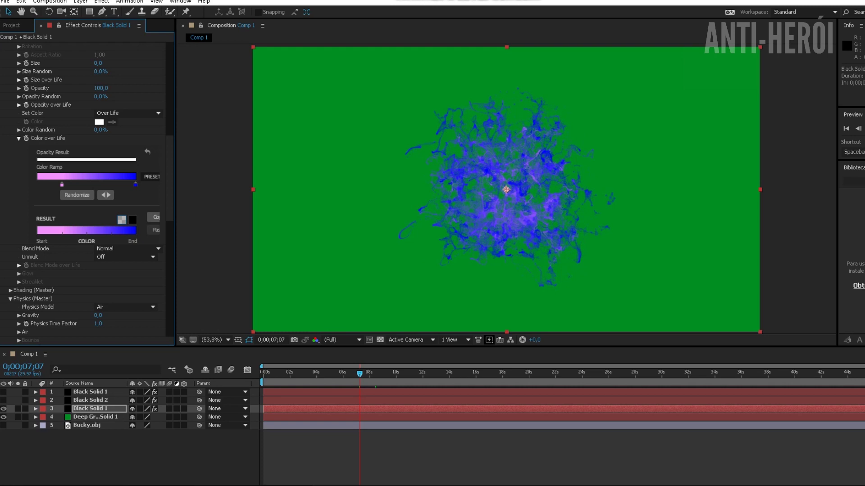
double_click(136, 185)
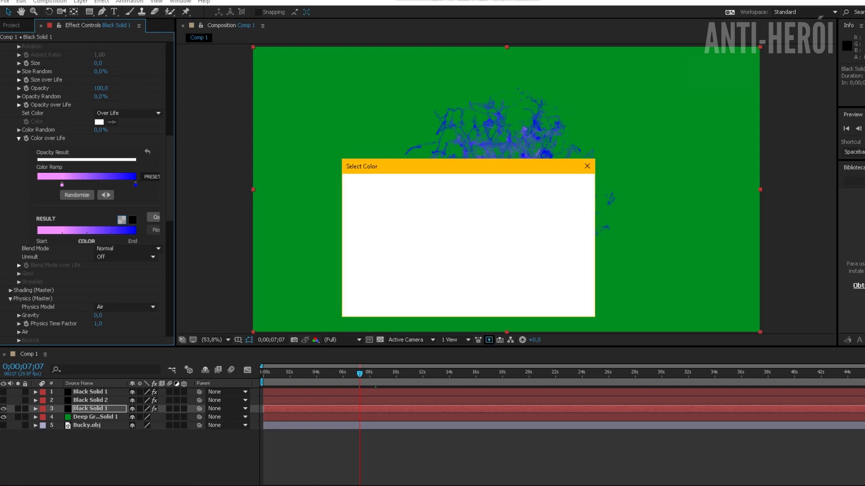
drag(488, 225, 488, 213)
key(Return)
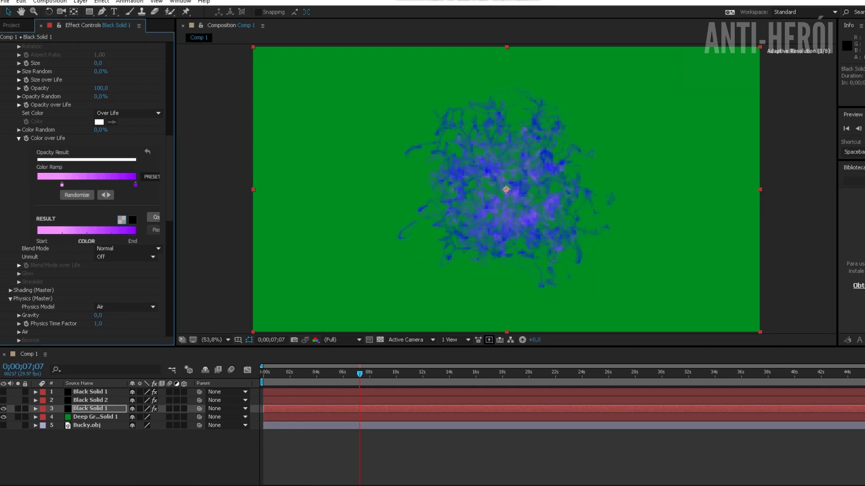
Add a second CC Toner effect to the purple Particular layer and set its Midtones to dark purple 510388.
scroll(86, 189, down, 10)
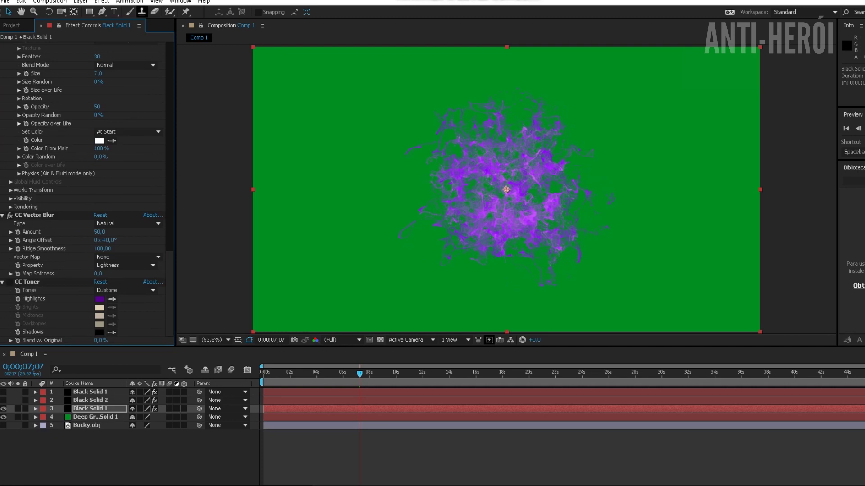
click(101, 2)
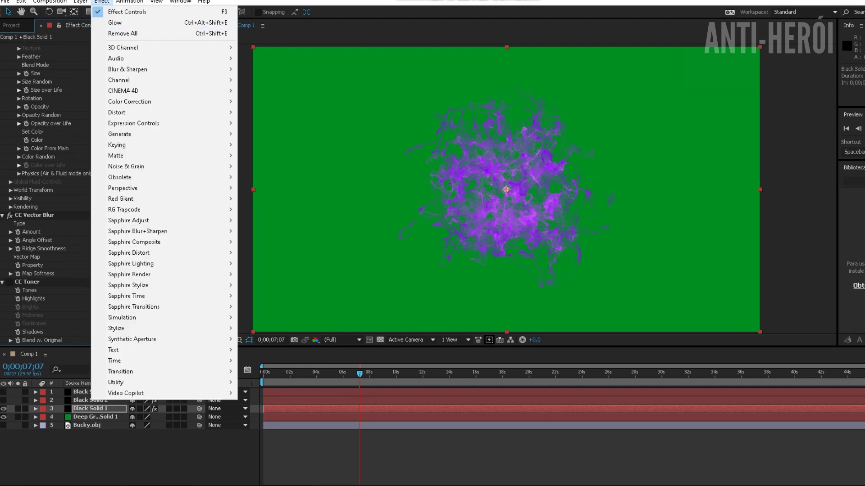
mouse_move(131, 101)
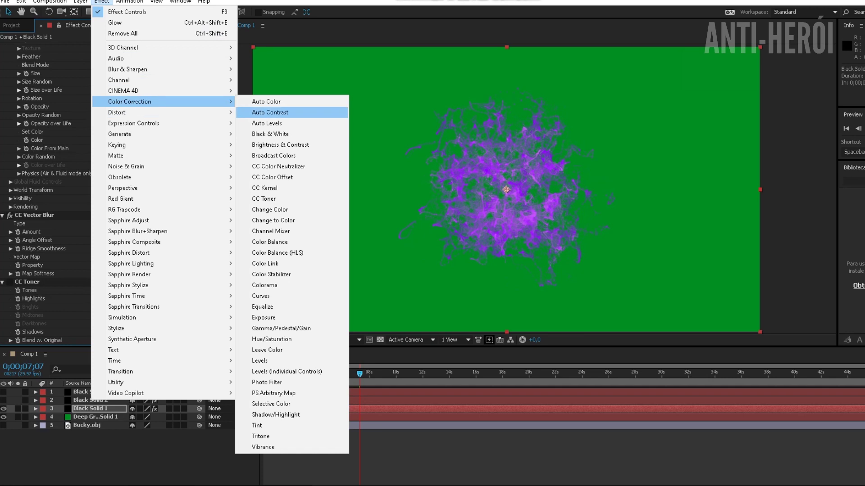
click(264, 199)
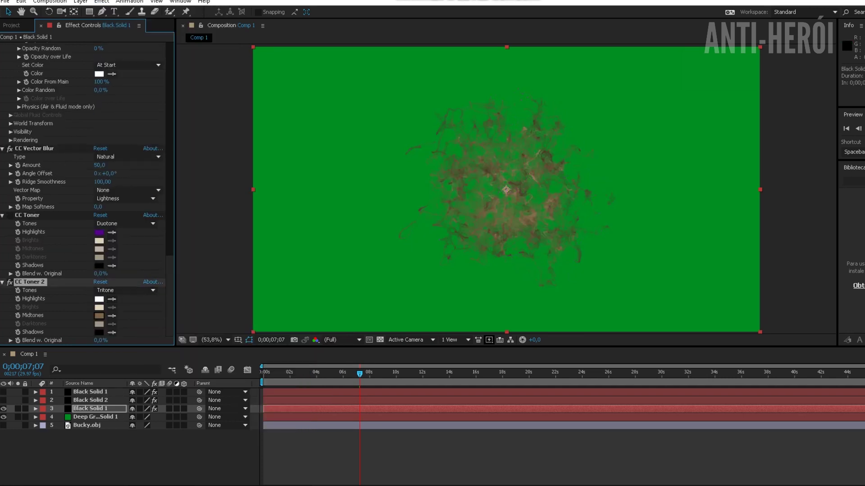
click(98, 316)
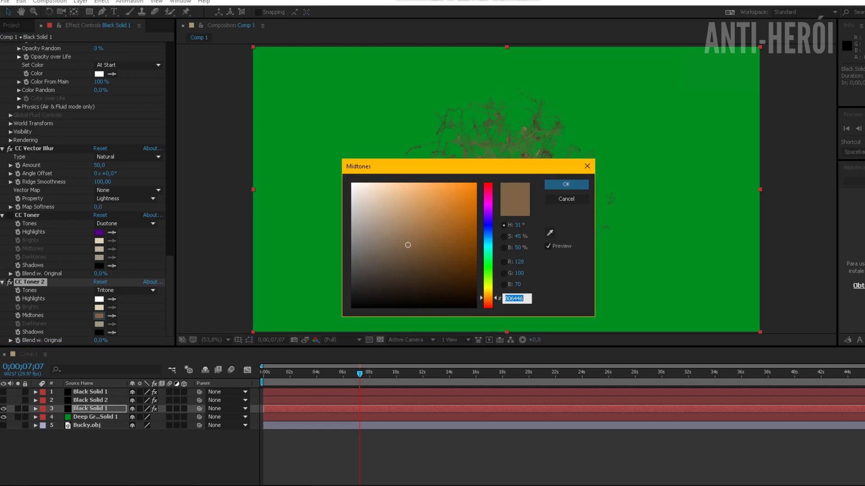
click(488, 214)
drag(460, 246, 474, 241)
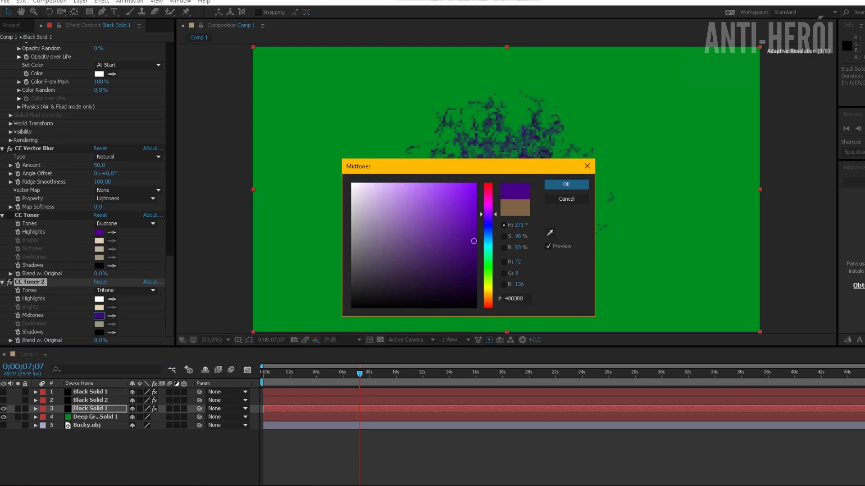
click(488, 213)
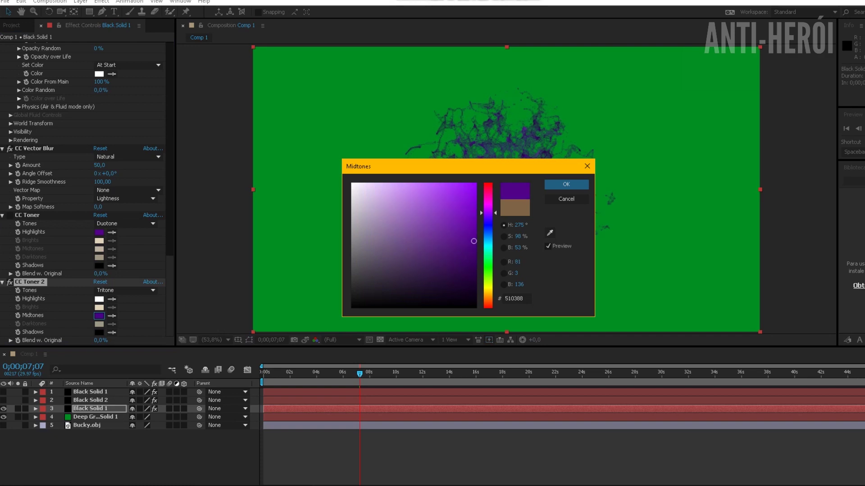
key(Return)
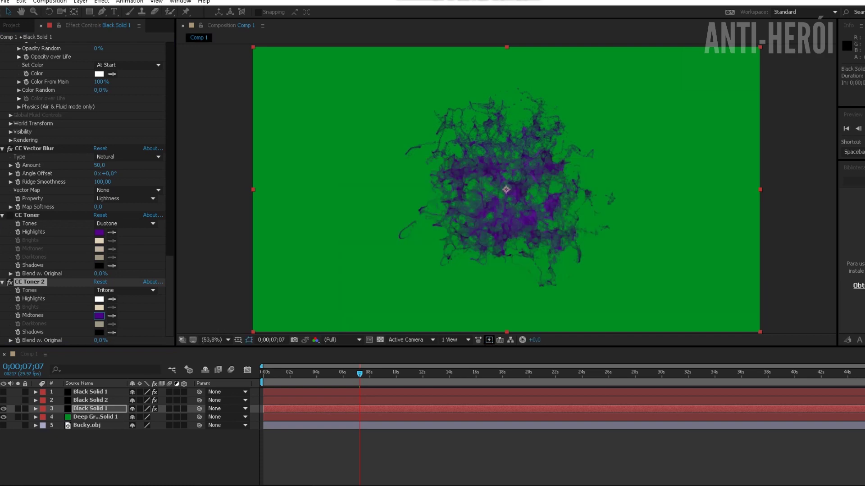
Set the Highlights color of CC Toner 2 to light purple E081FF.
click(99, 299)
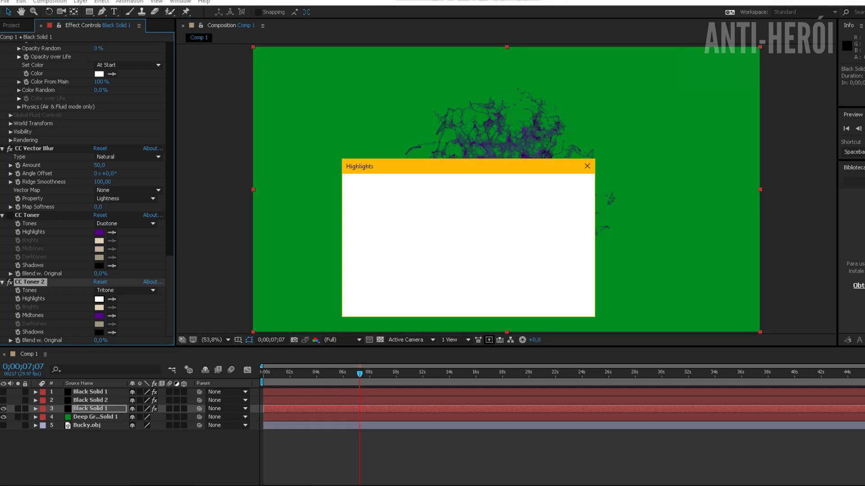
click(488, 209)
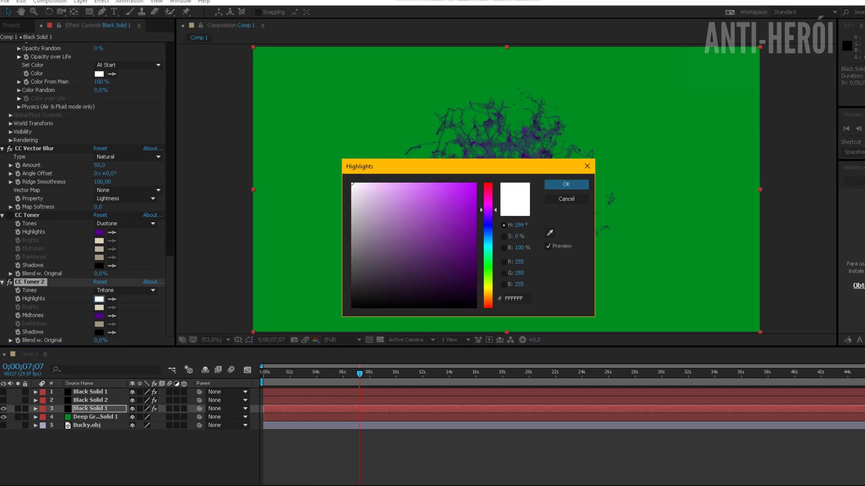
drag(351, 184, 413, 183)
key(Return)
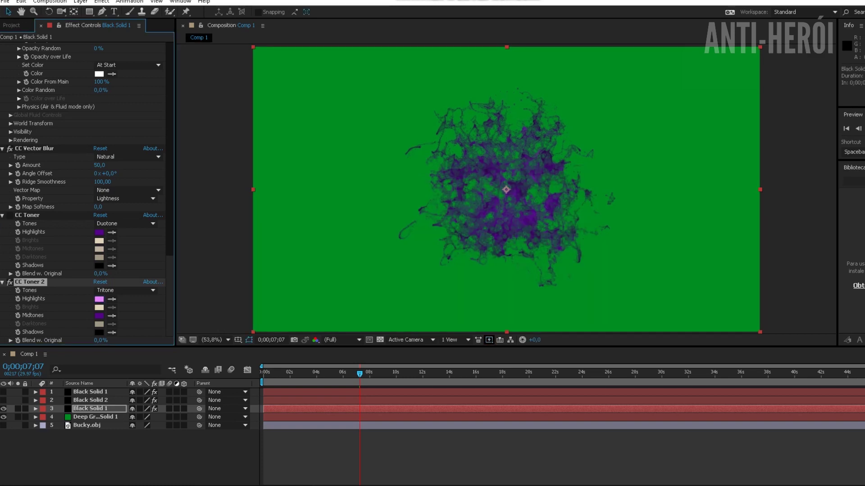
Disable CC Vector Blur and move CC Toner 2 directly below it, above the original CC Toner.
scroll(86, 194, up, 2)
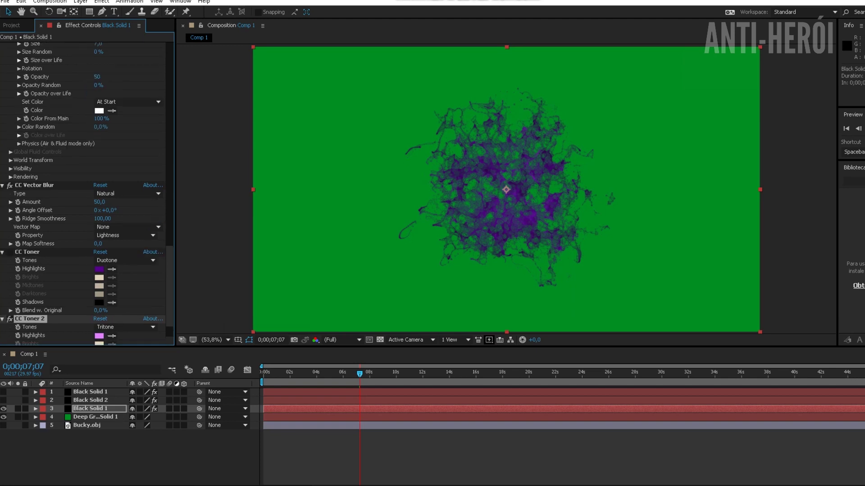
scroll(86, 194, down, 2)
click(9, 148)
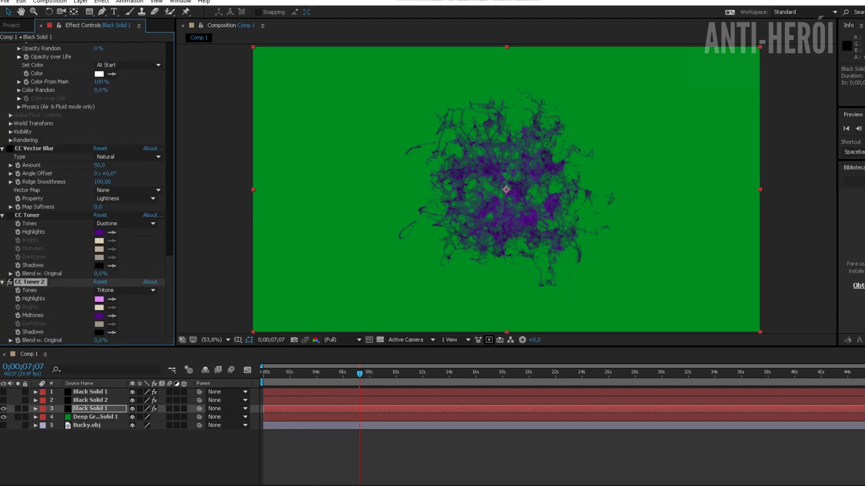
drag(23, 282, 29, 212)
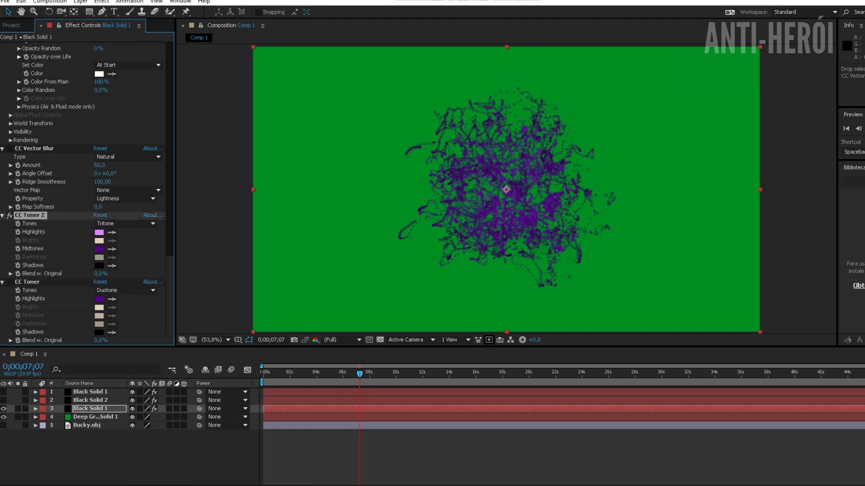
Shift the pink stop of the Color over Life ramp to about two thirds of the way along.
scroll(83, 194, up, 18)
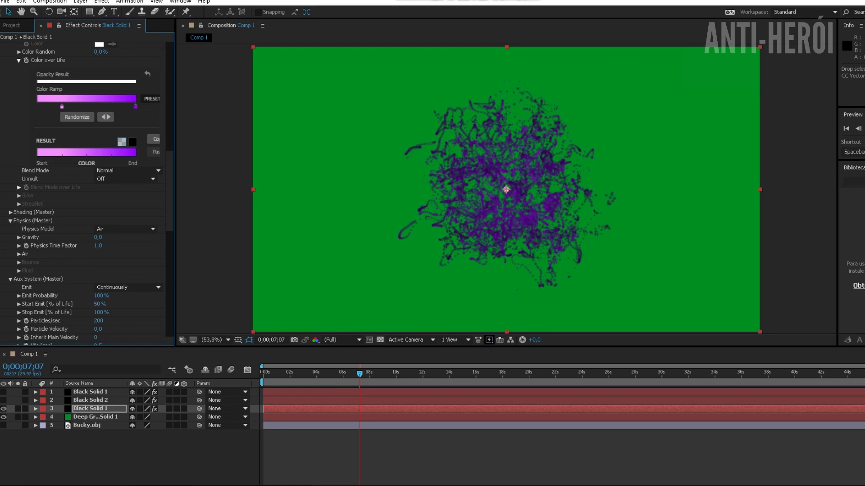
drag(62, 106, 102, 106)
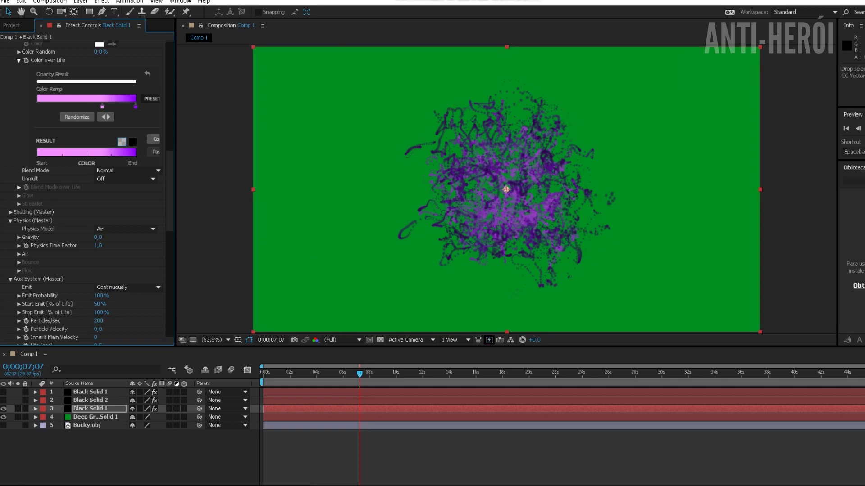
Change the Highlights color of CC Toner 2 to brighter pink FD68FF.
scroll(86, 193, down, 10)
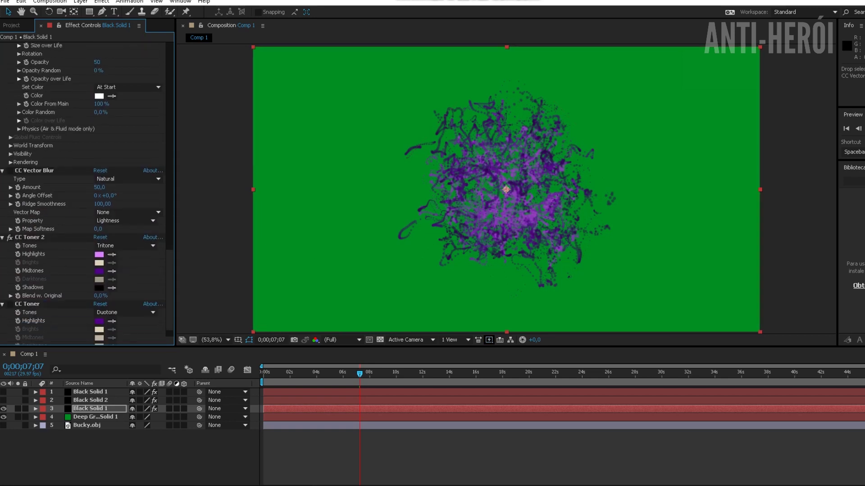
click(98, 255)
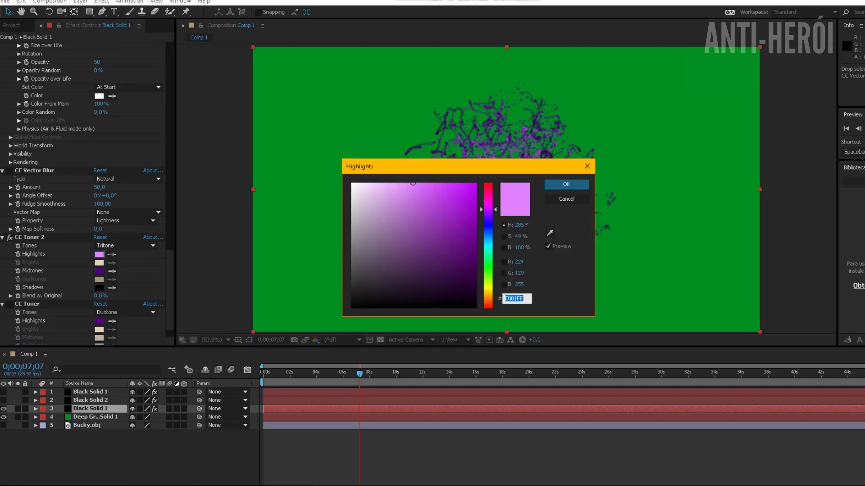
drag(427, 193, 425, 183)
drag(488, 209, 488, 206)
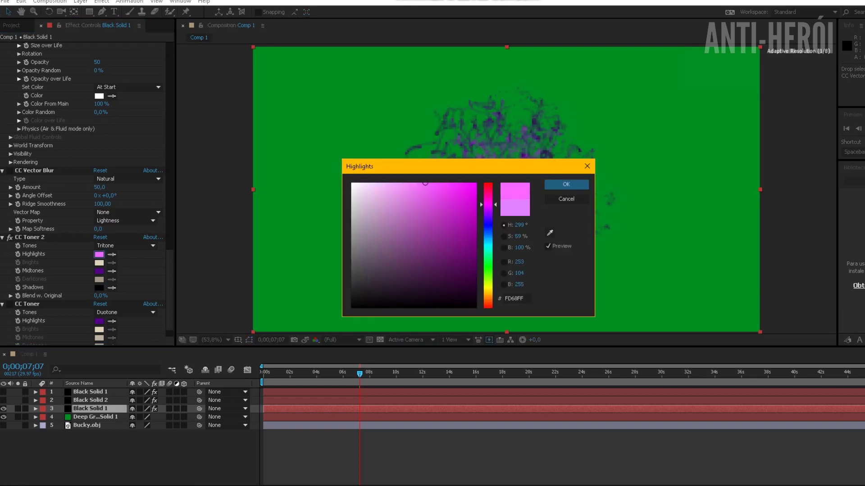
key(Return)
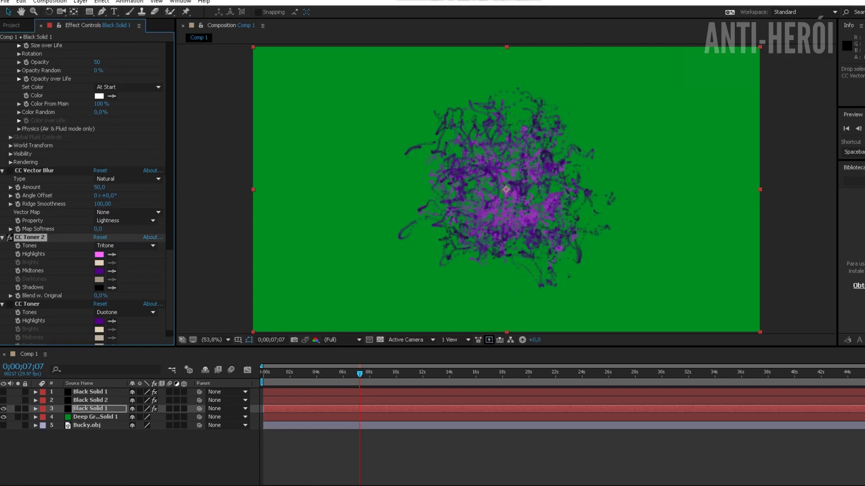
Re-enable CC Vector Blur and place it below CC Toner 2, comparing the result with the reverse effect order.
click(10, 171)
drag(34, 171, 36, 263)
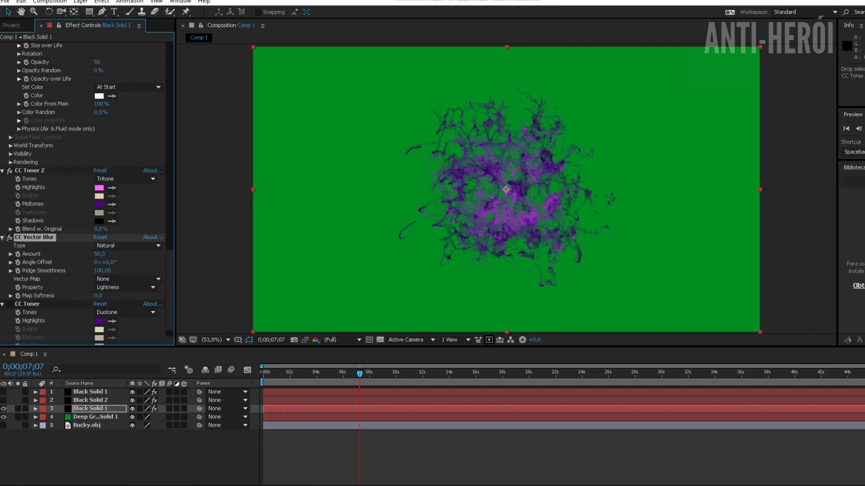
drag(33, 170, 28, 262)
key(ctrl+z)
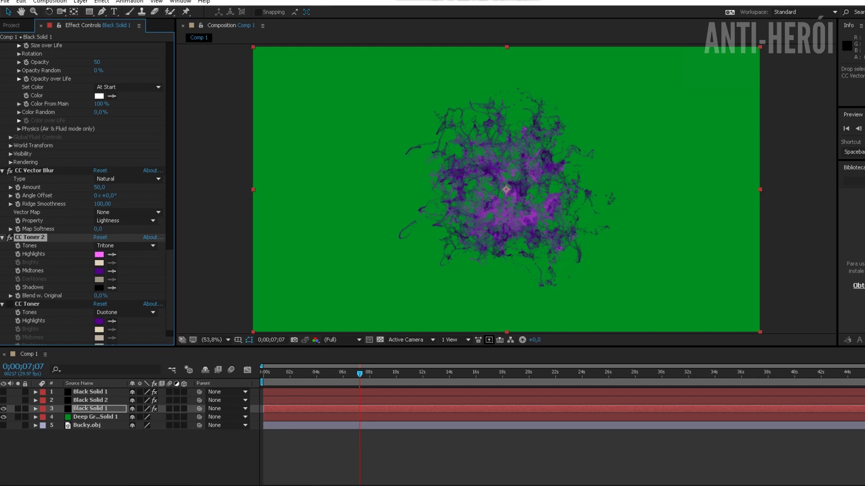
key(ctrl+shift+z)
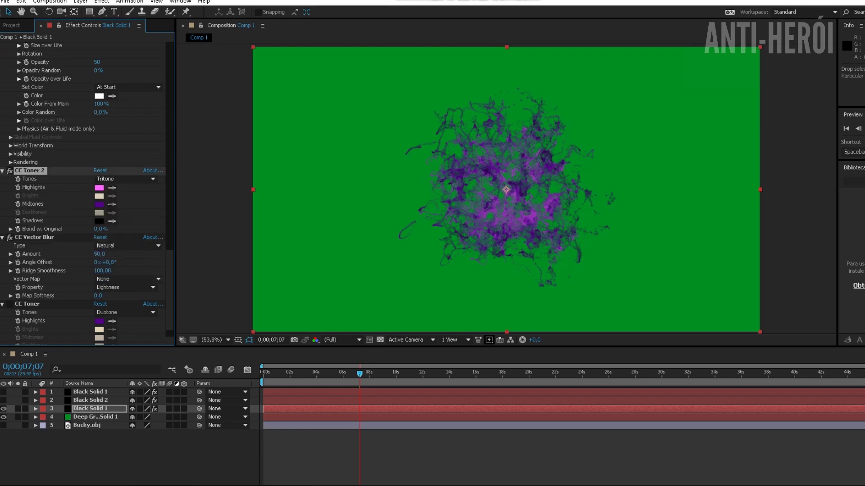
Darken the Midtones color of CC Toner 2 to purple 4B007F.
click(100, 204)
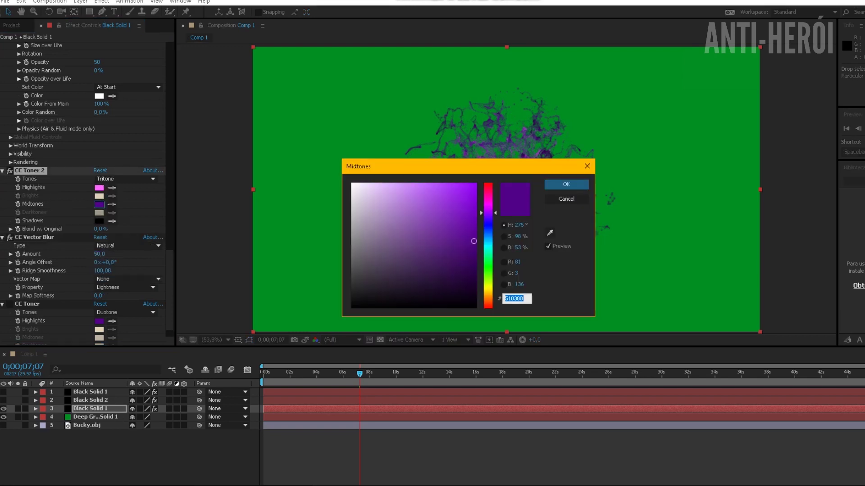
drag(473, 241, 476, 245)
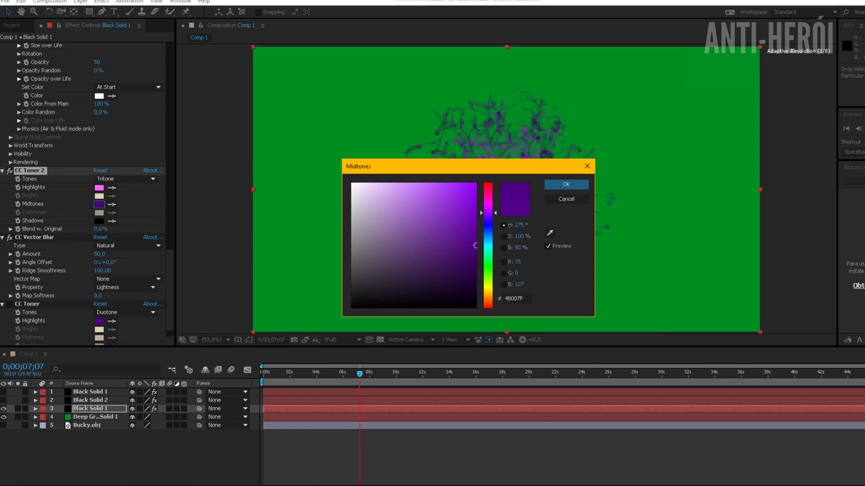
key(Return)
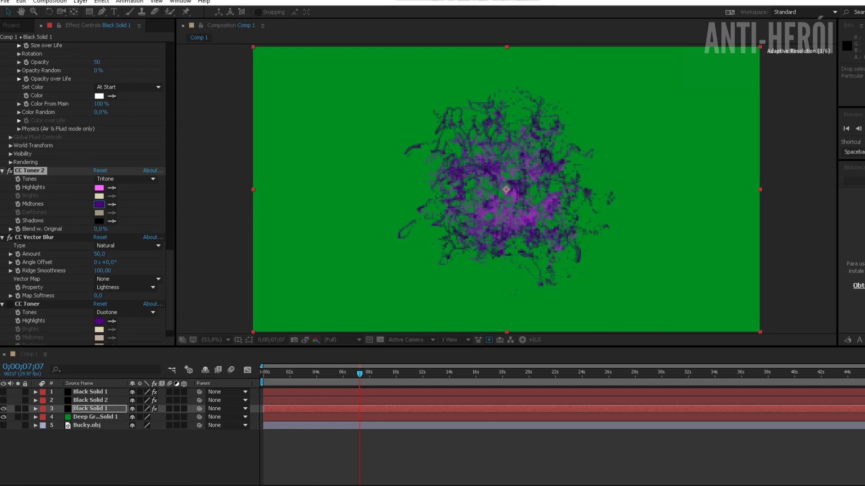
Try 200 Particles/sec on the lower Black Solid 1 layer's Particular emitter, then return it to 150.
scroll(86, 194, up, 15)
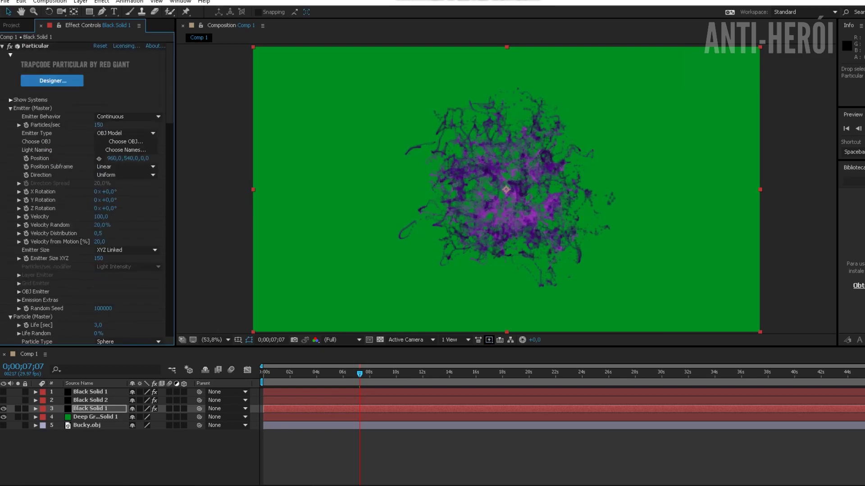
click(99, 125)
text(200)
key(Return)
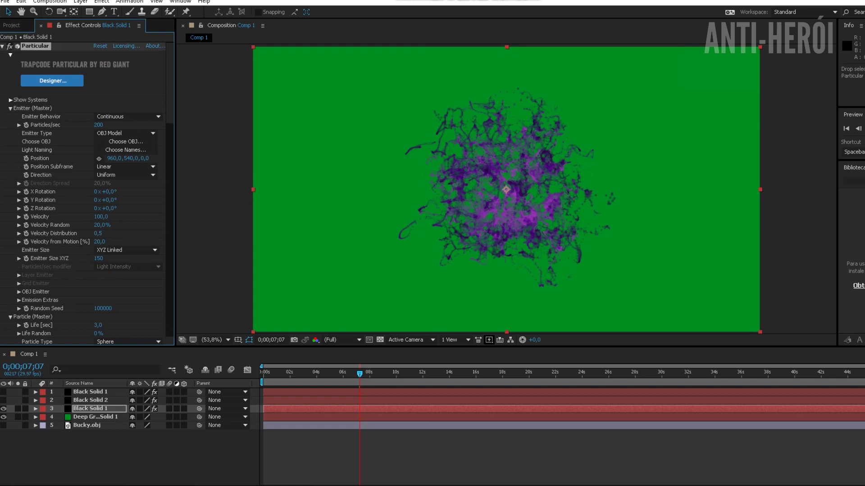
click(99, 126)
text(15)
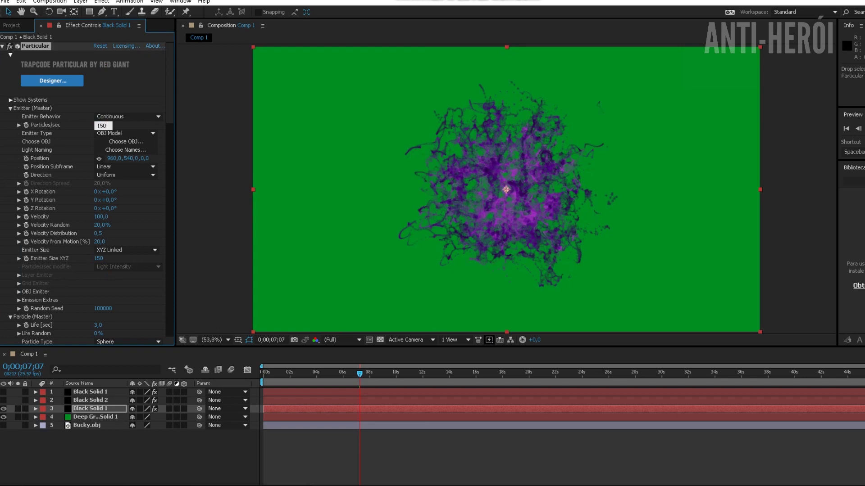
text(0)
key(Return)
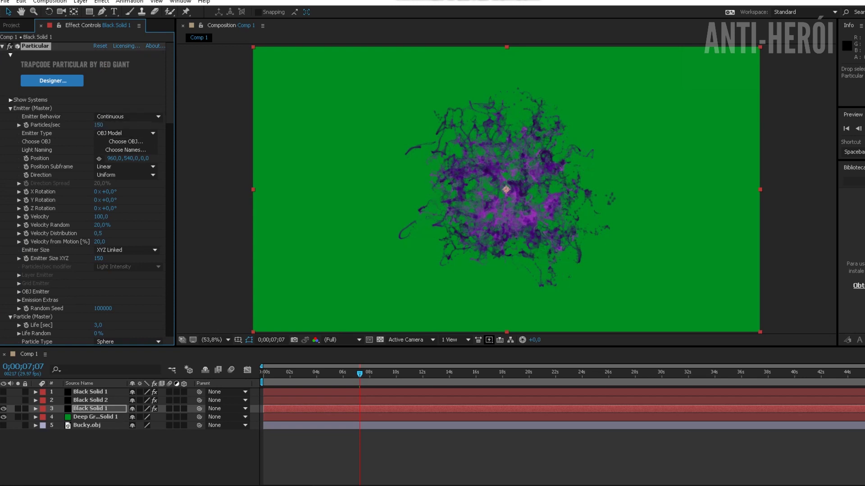
Add a Stylize Glow effect to the lower Black Solid 1 layer.
click(102, 1)
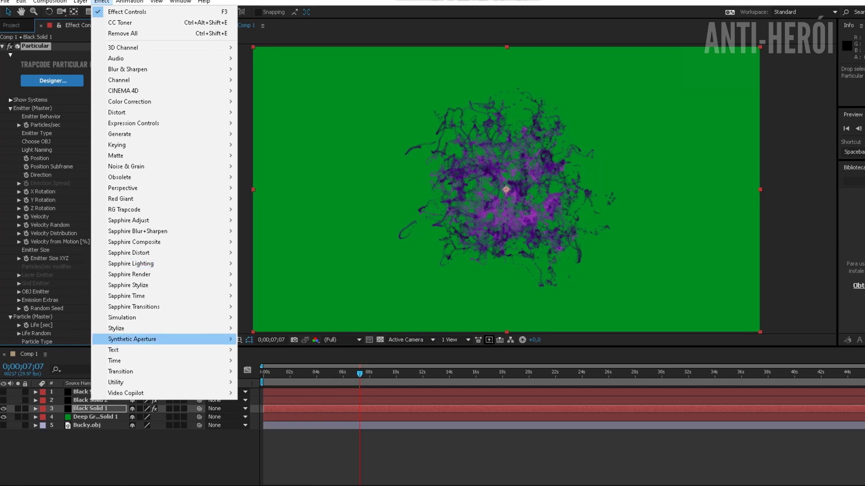
mouse_move(135, 329)
click(259, 242)
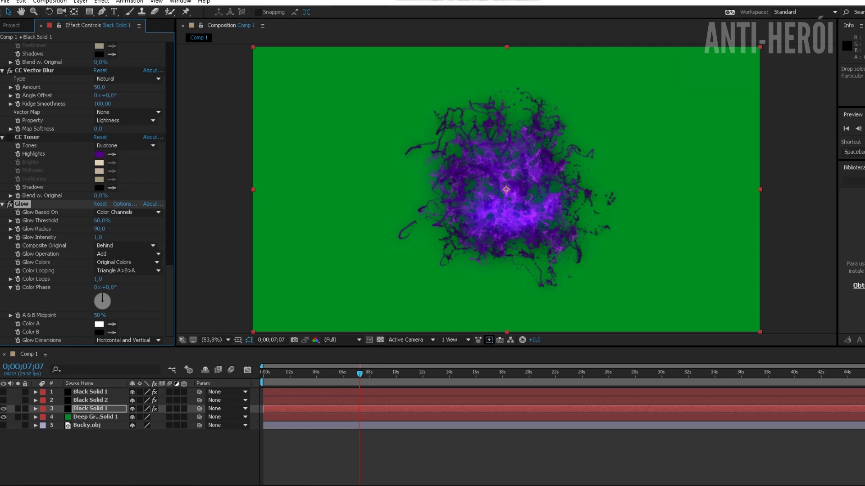
Compare Glow Threshold values of 0, 70, 100 and 50%, then return it to 60%.
click(101, 221)
key(BackSpace)
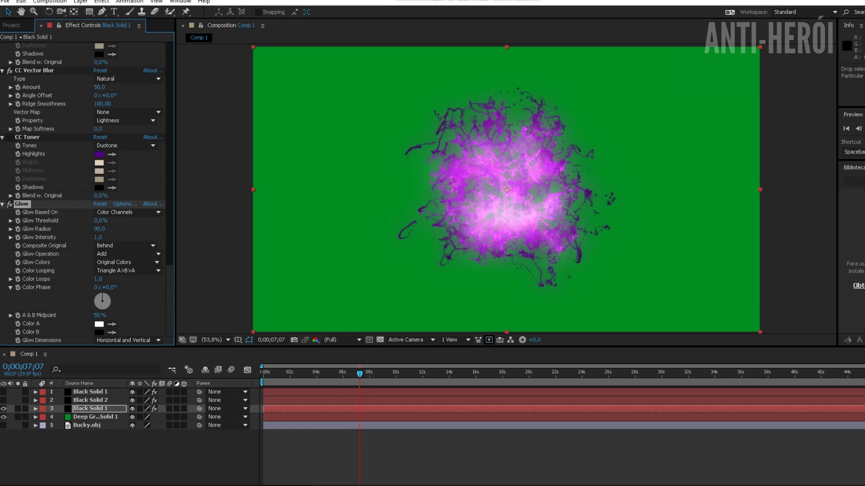
click(101, 220)
text(70)
key(Return)
click(101, 221)
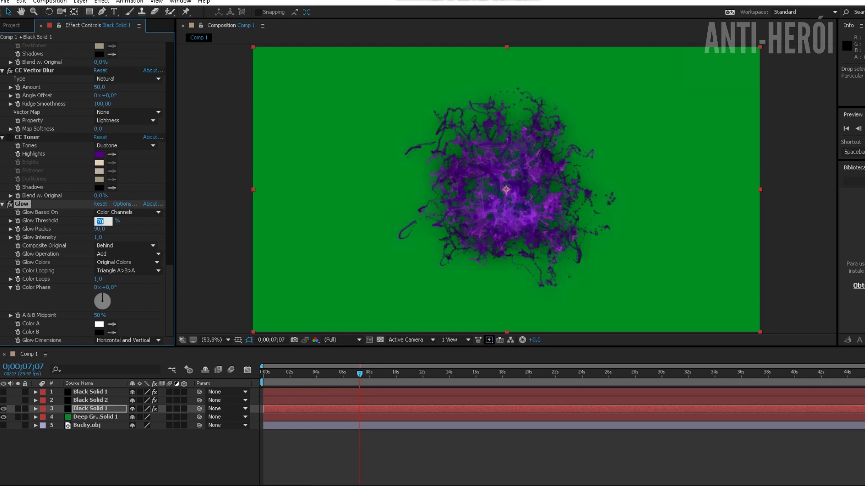
text(100)
key(Return)
click(101, 221)
text(50)
key(Return)
click(100, 220)
text(7;)
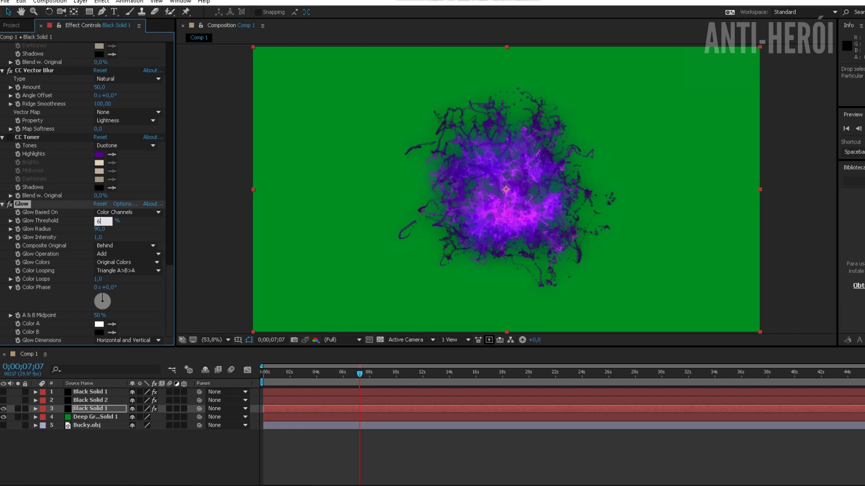
text(0)
key(Return)
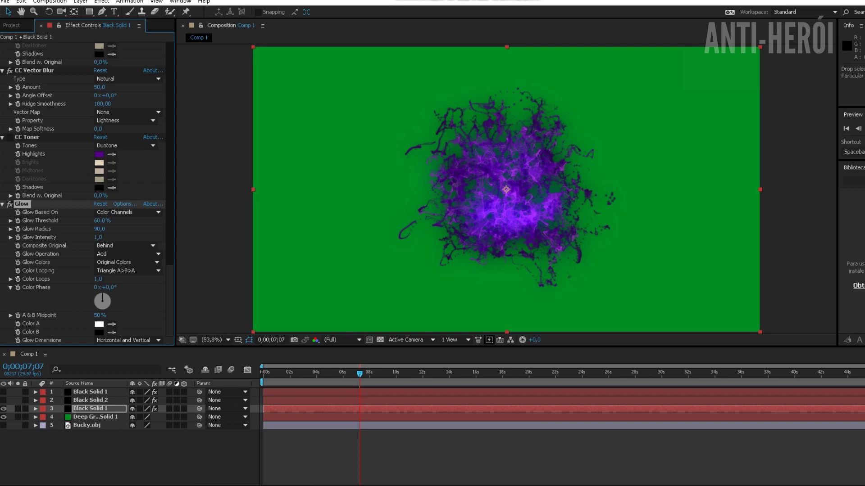
Show the top Black Solid 1 layer and set its Particles/sec to 150.
click(4, 392)
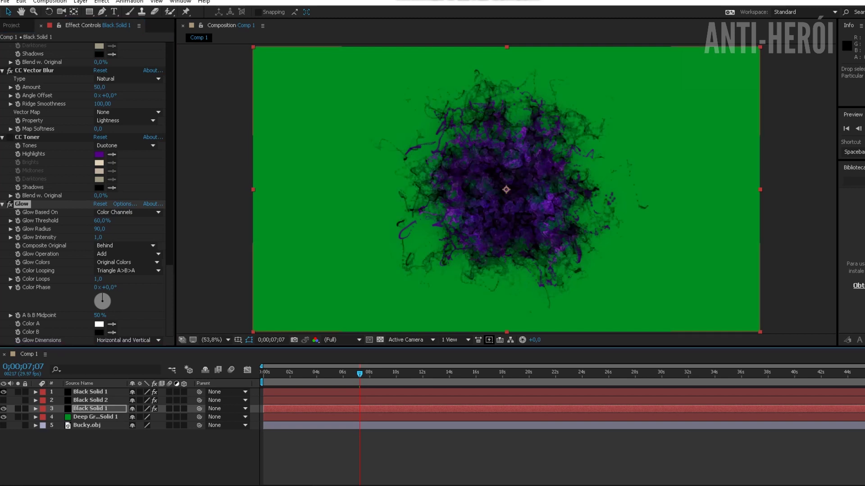
click(91, 391)
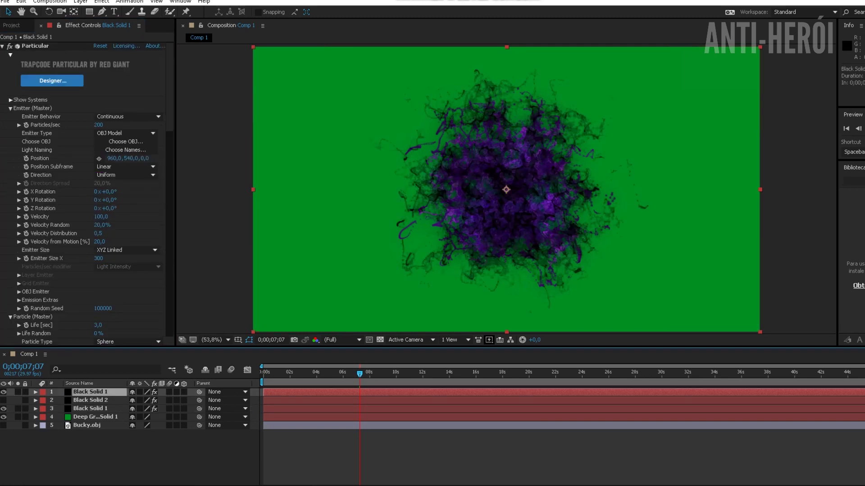
scroll(99, 158, down, 10)
scroll(99, 158, up, 10)
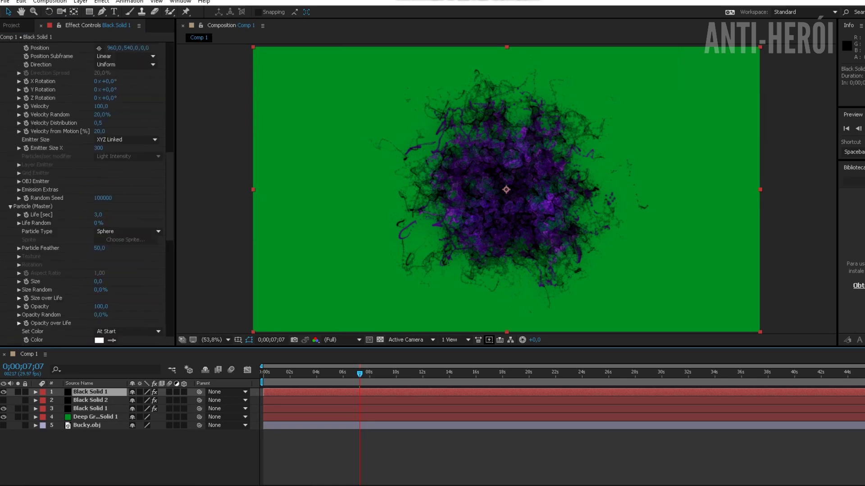
click(98, 125)
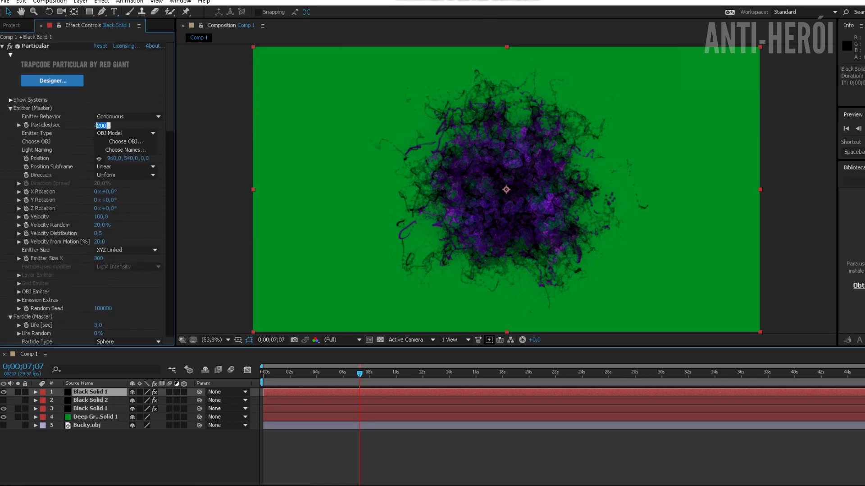
text(15-)
key(Return)
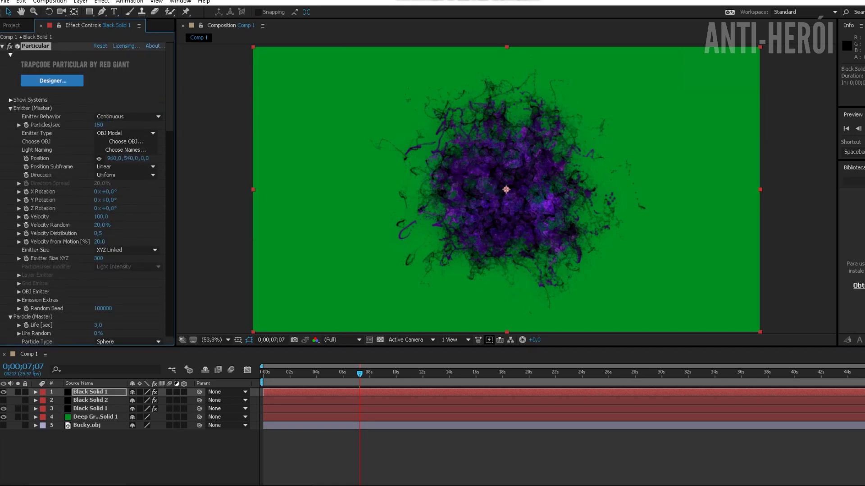
Set the top layer's Aux System Start Emit to 60% of life and view the effect at 0;00;08;22.
scroll(85, 193, down, 5)
scroll(86, 194, down, 5)
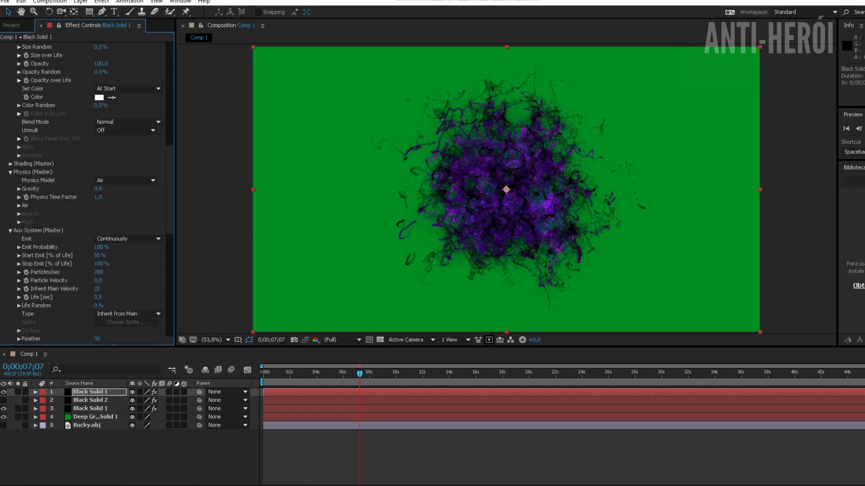
click(99, 256)
text(60)
key(Return)
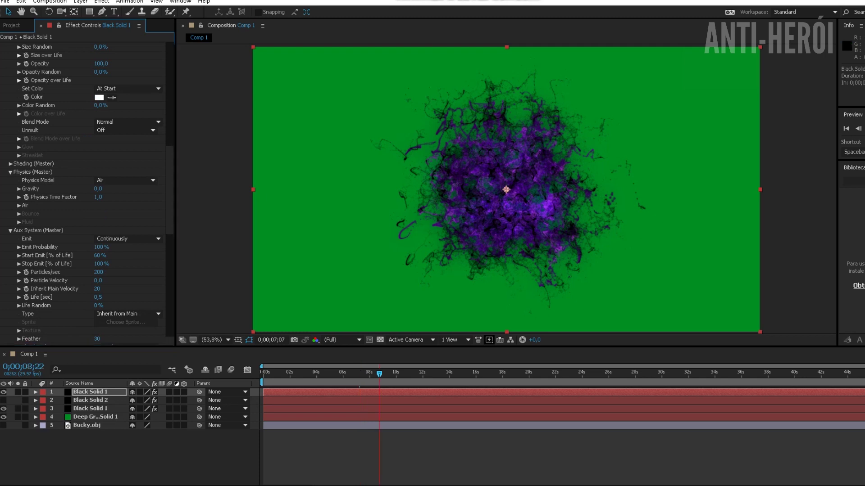
click(379, 372)
Try 100 Particles/sec on the lower Black Solid 1 layer at this frame, then restore 150.
click(91, 400)
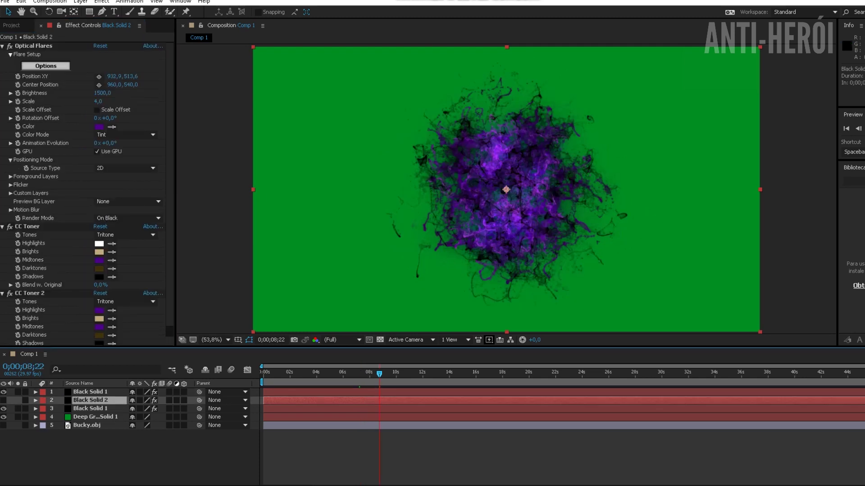
click(91, 409)
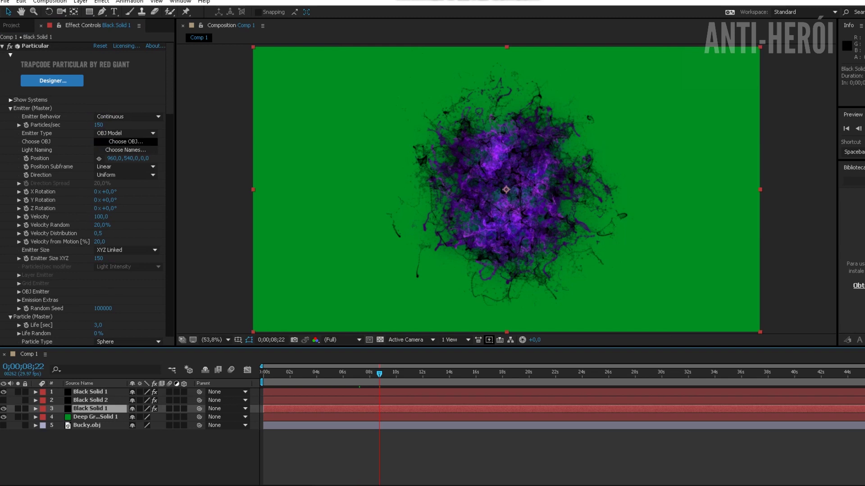
click(99, 125)
text(100)
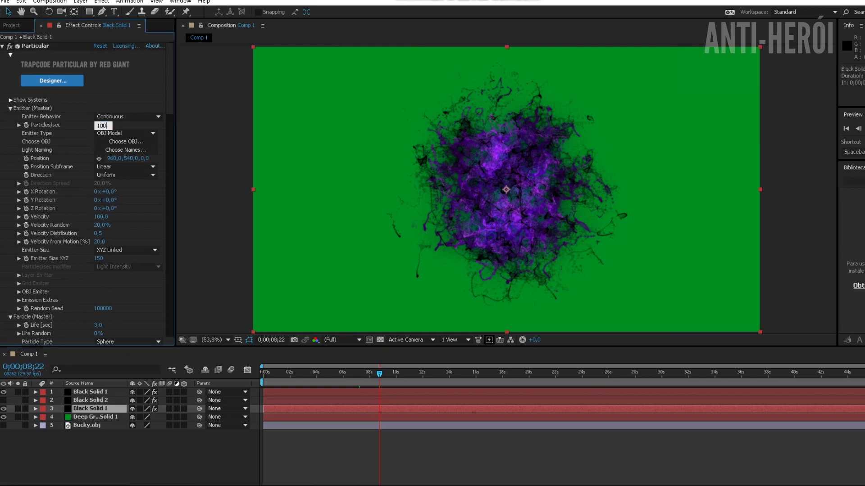
key(Return)
click(99, 126)
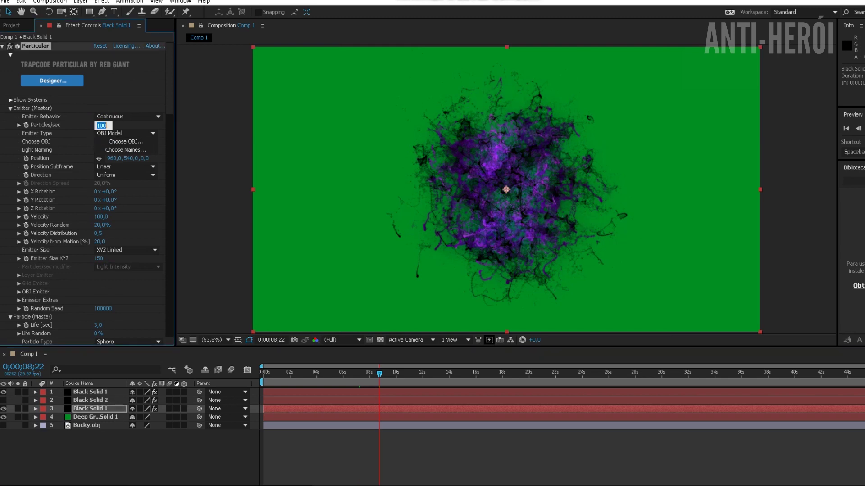
text(150)
key(Return)
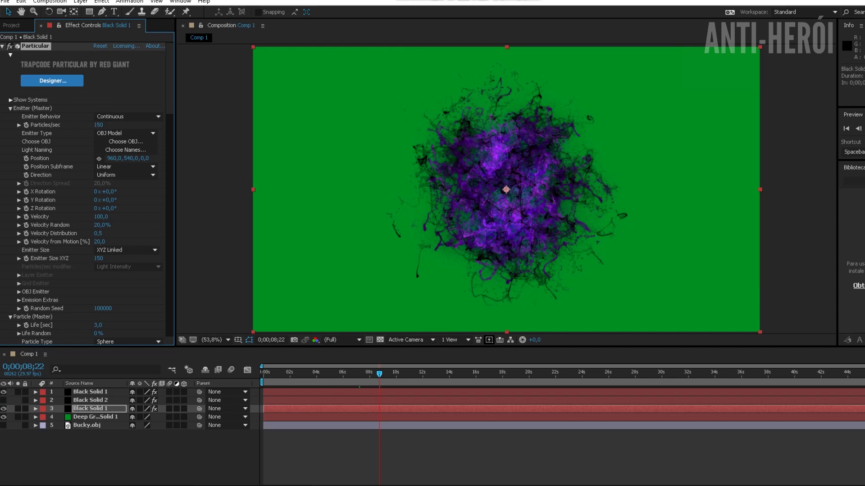
Set the emitter Velocity of the lower Black Solid 1 layer to 70.
click(101, 218)
text(70)
key(Return)
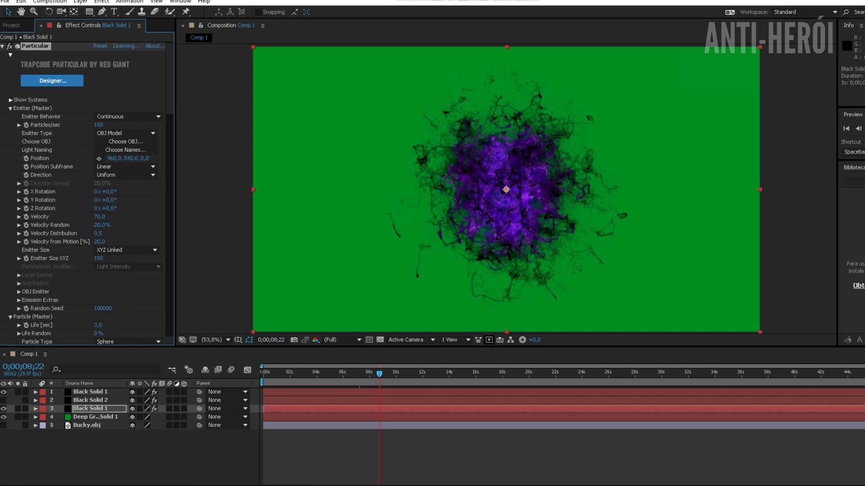
Try emitter Velocity values of 70, 8 and 80 on the top Black Solid 1 layer.
click(90, 392)
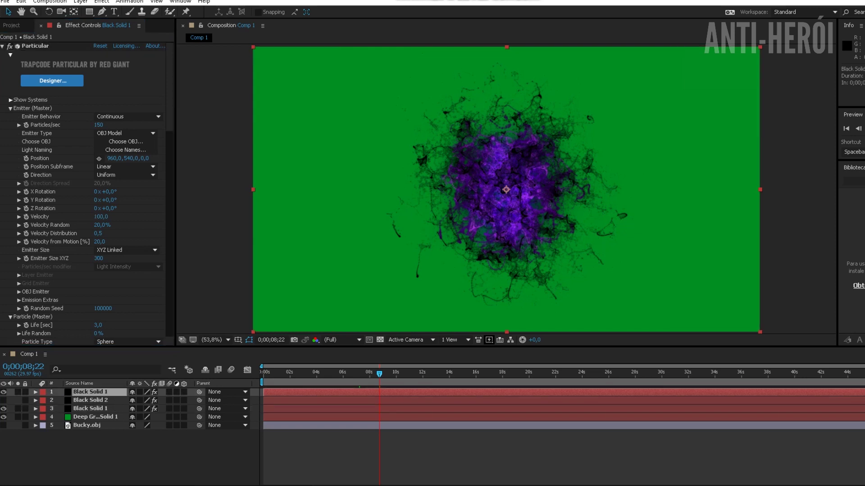
click(101, 217)
text(70)
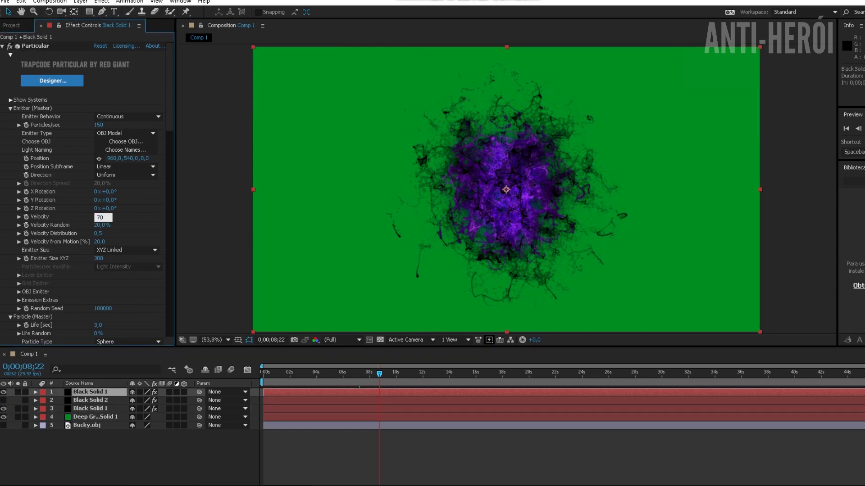
key(Return)
click(99, 217)
text(8)
key(Return)
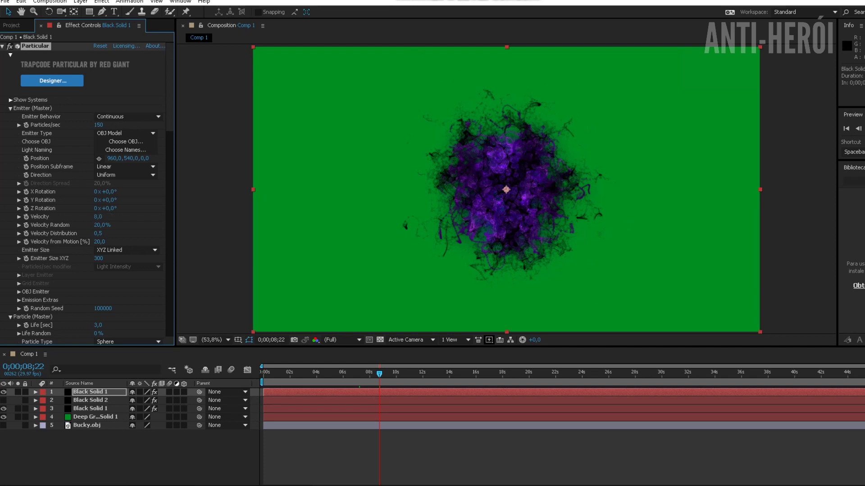
click(100, 217)
text(80)
key(Return)
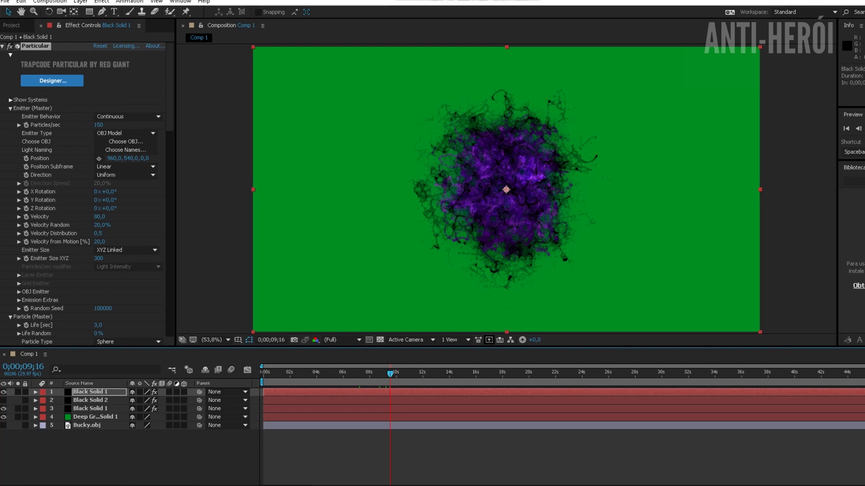
Restore the emitter Velocity of both Black Solid 1 layers to 100.
click(100, 217)
text(100)
key(Return)
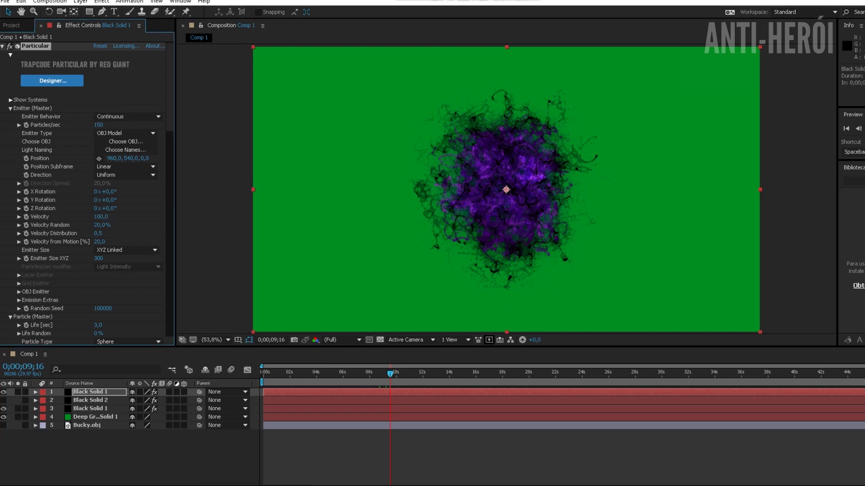
click(91, 409)
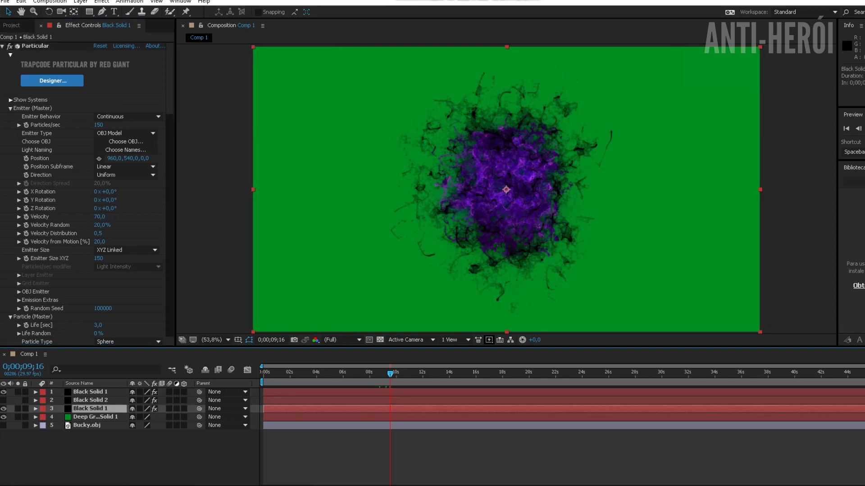
click(99, 217)
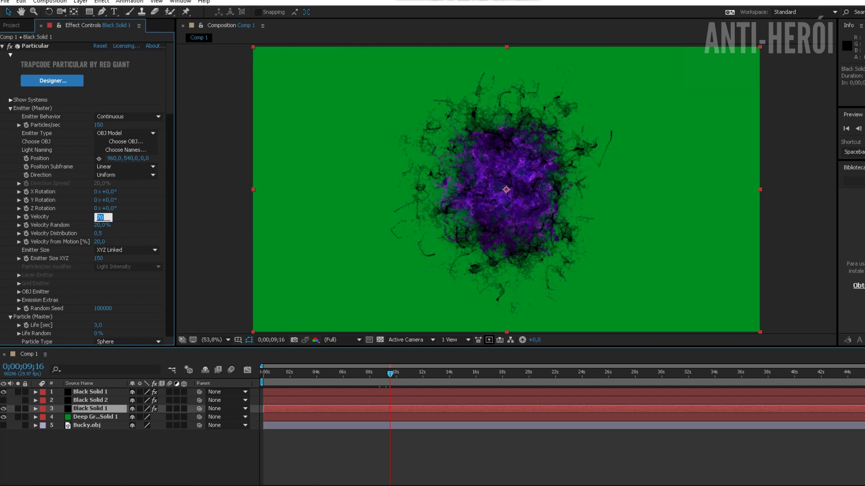
text(100)
key(Tab)
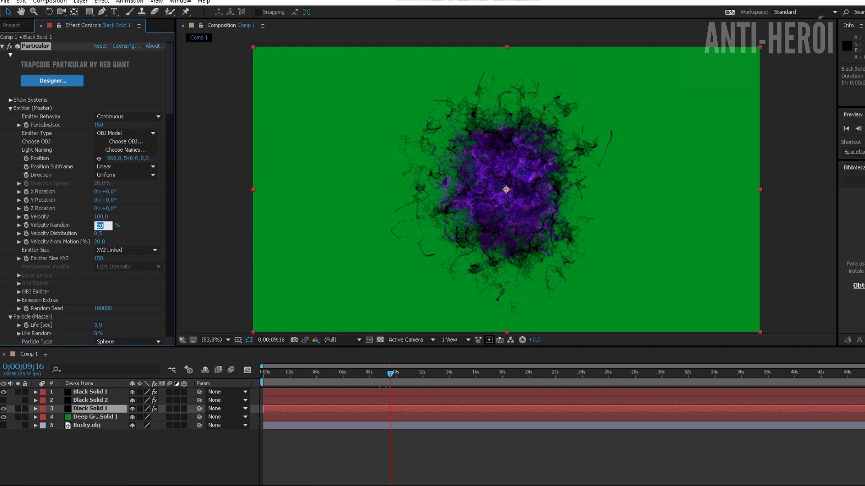
click(214, 217)
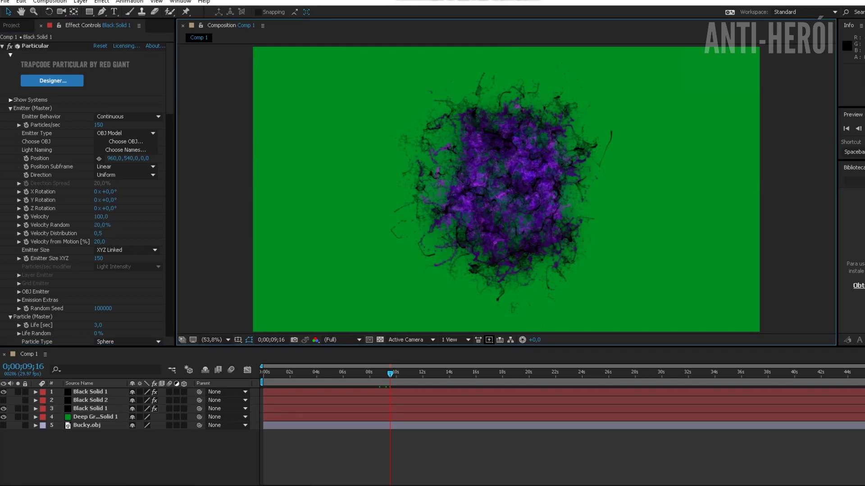
Check the effect at 0;00;12;23, review the lower Black Solid 1 layer's Particular settings, and save the project.
click(422, 374)
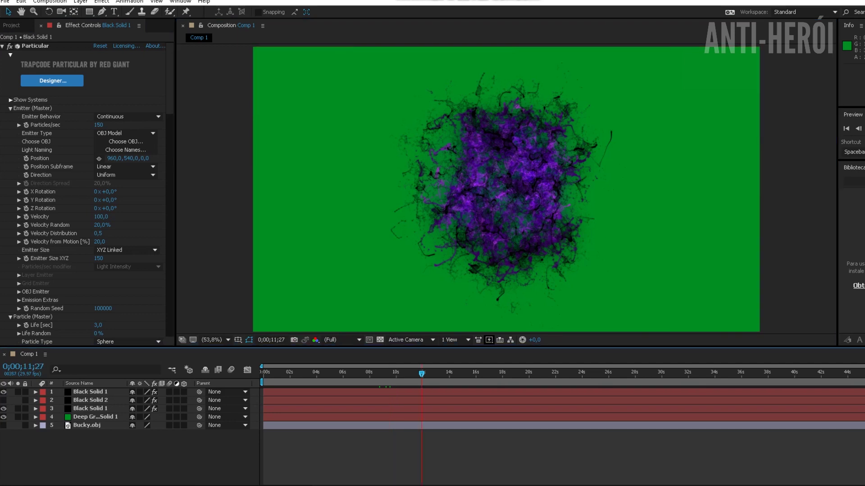
click(433, 374)
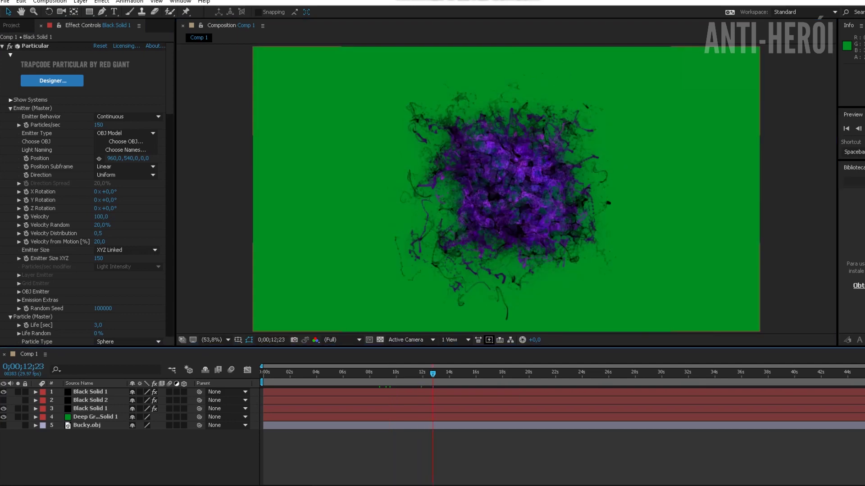
click(90, 400)
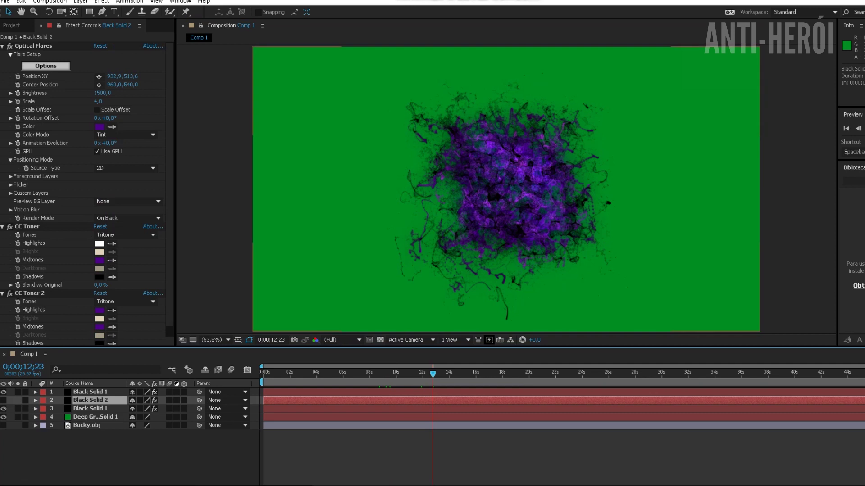
click(90, 409)
scroll(85, 193, down, 12)
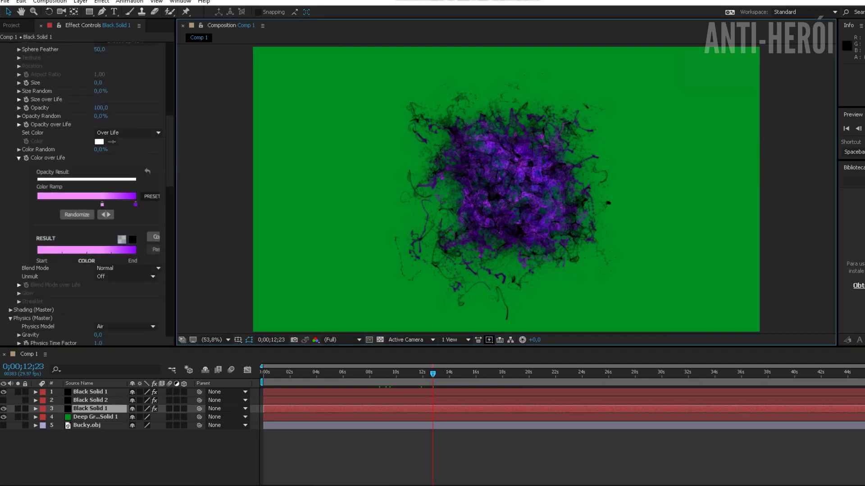
key(ctrl+shift+a)
key(ctrl+s)
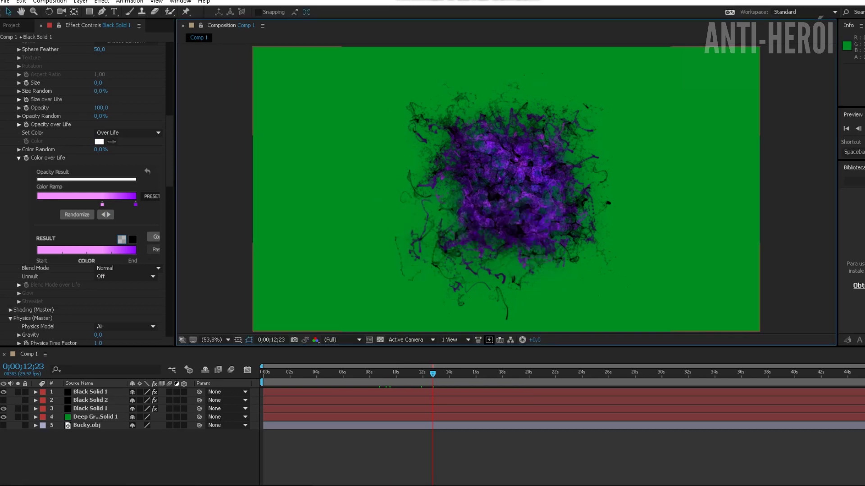
Try Particles/sec values of 100, 50 and 100 again on the lower Black Solid 1 layer.
click(90, 409)
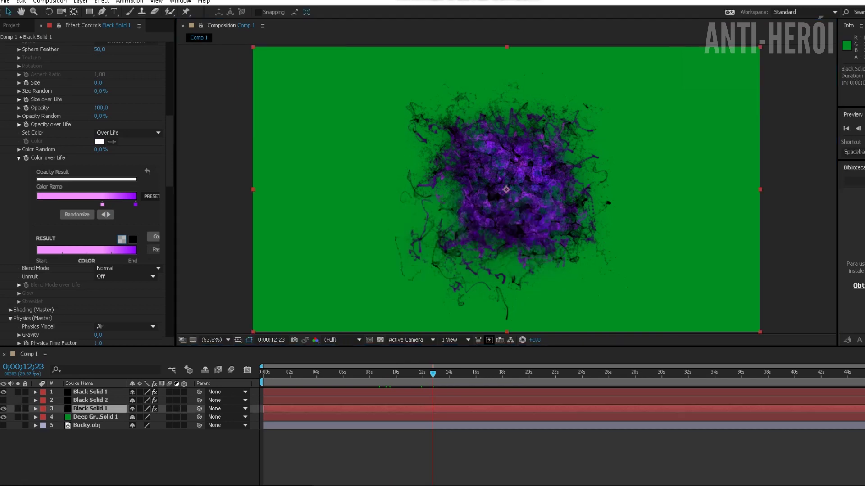
scroll(87, 194, up, 10)
click(99, 125)
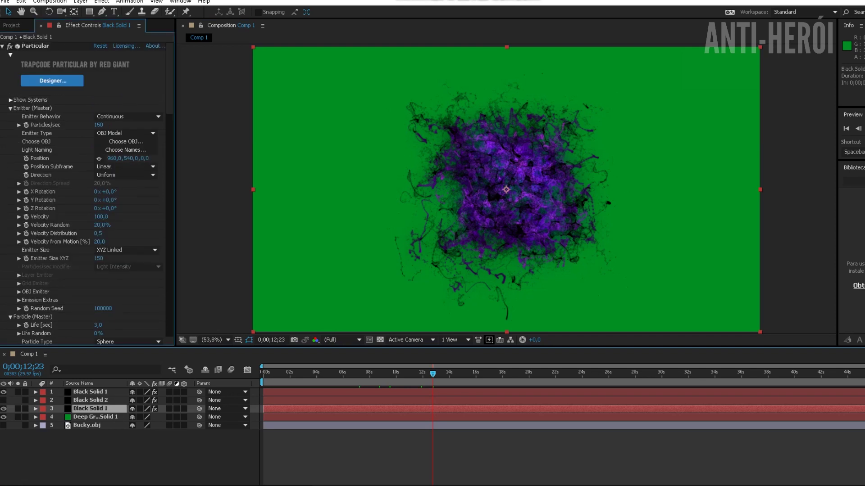
text(100)
key(Return)
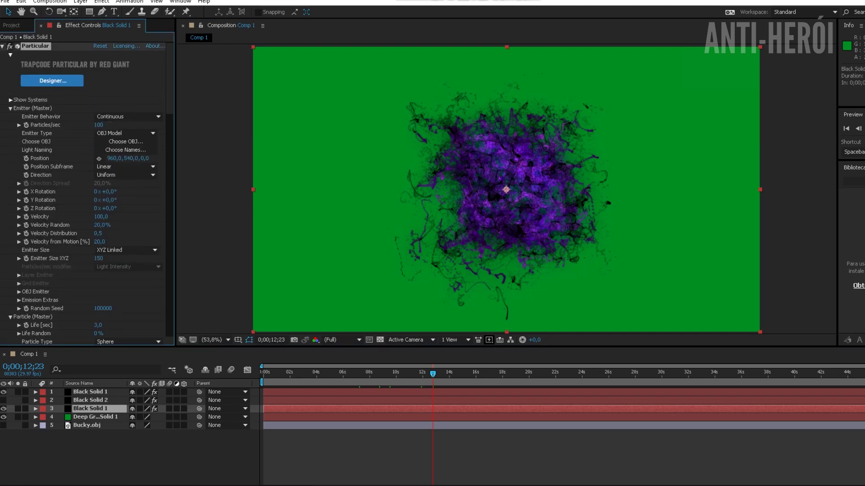
click(99, 125)
text(50)
key(Return)
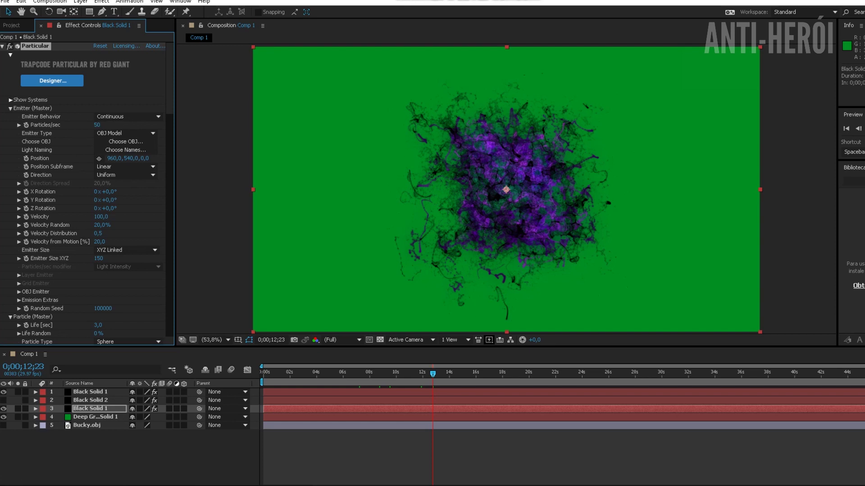
click(102, 126)
text(100)
key(Return)
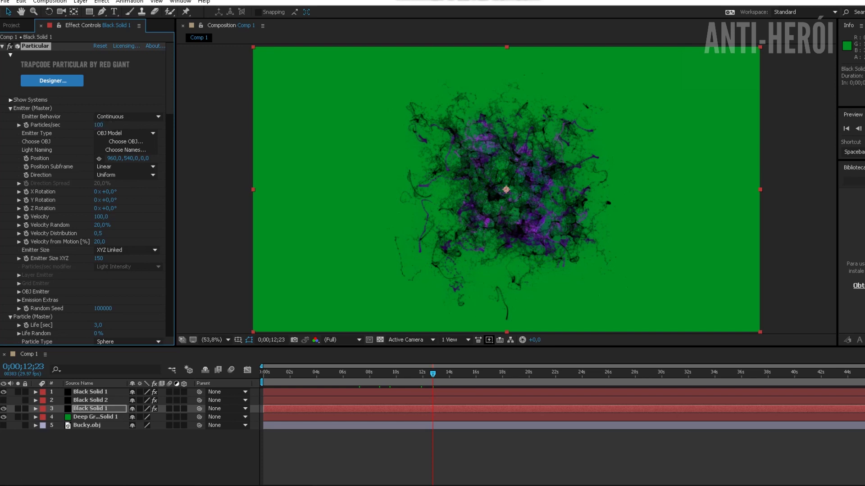
Set the lower Black Solid 1 layer's emitter to 130 Particles/sec and a Velocity of 80.
click(102, 126)
text(15)
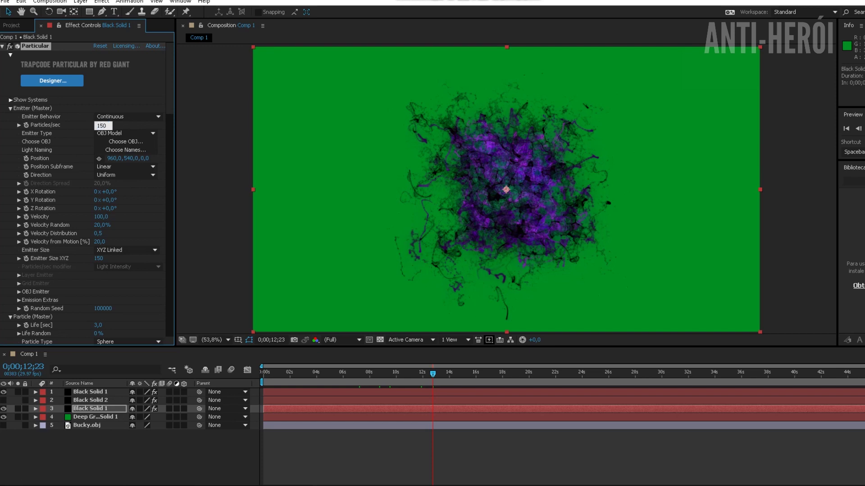
text(30)
key(Return)
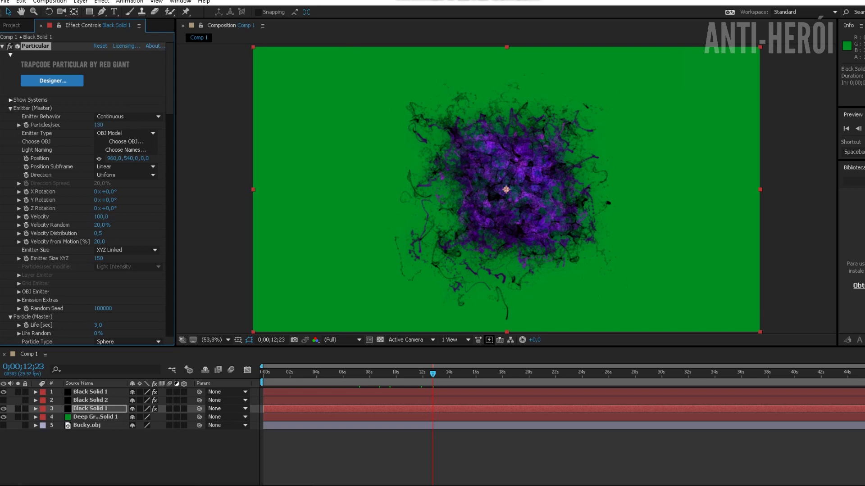
click(102, 217)
text(80)
key(Return)
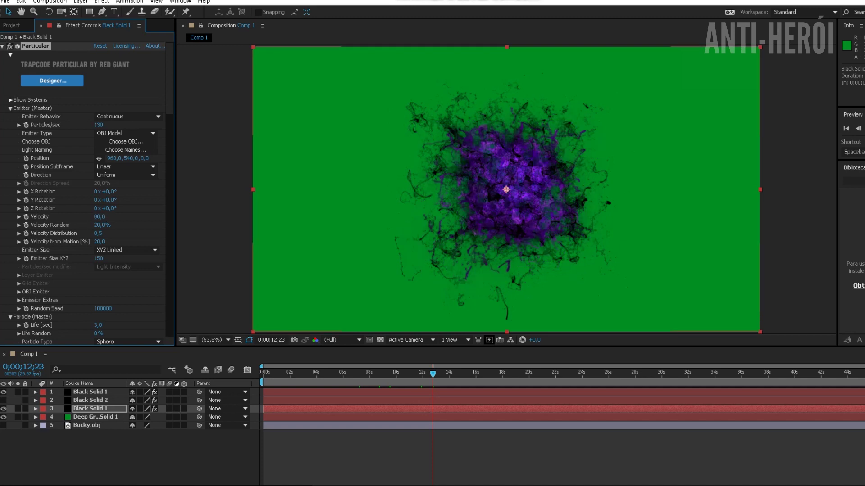
Try an emitter Velocity of 90 on the top Black Solid 1 layer.
click(91, 392)
click(124, 166)
click(123, 167)
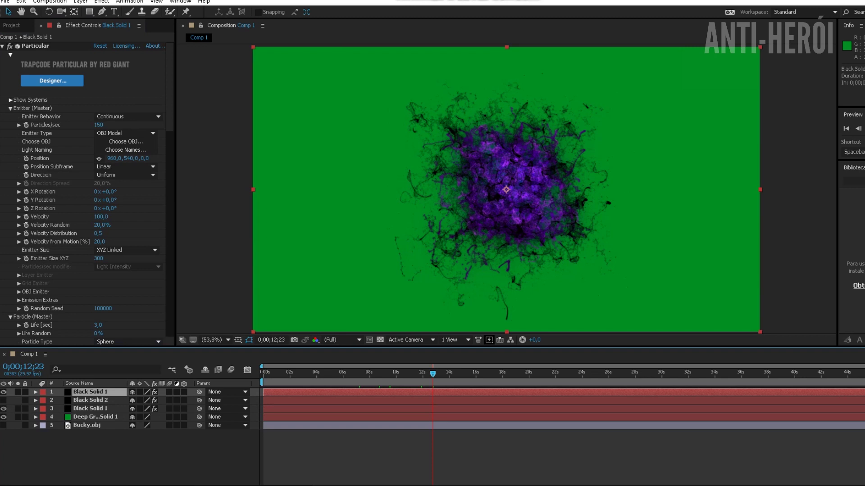
click(100, 217)
text(90)
key(Return)
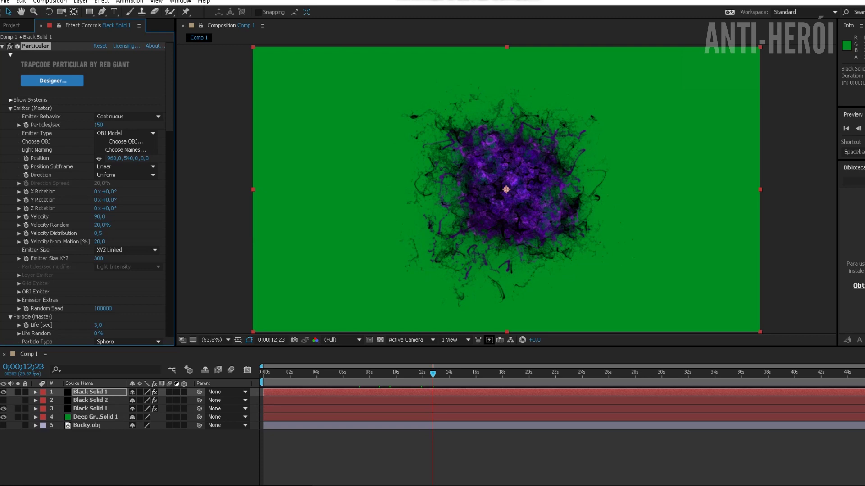
Reduce the lower Black Solid 1 layer's Particles/sec to 100.
click(91, 409)
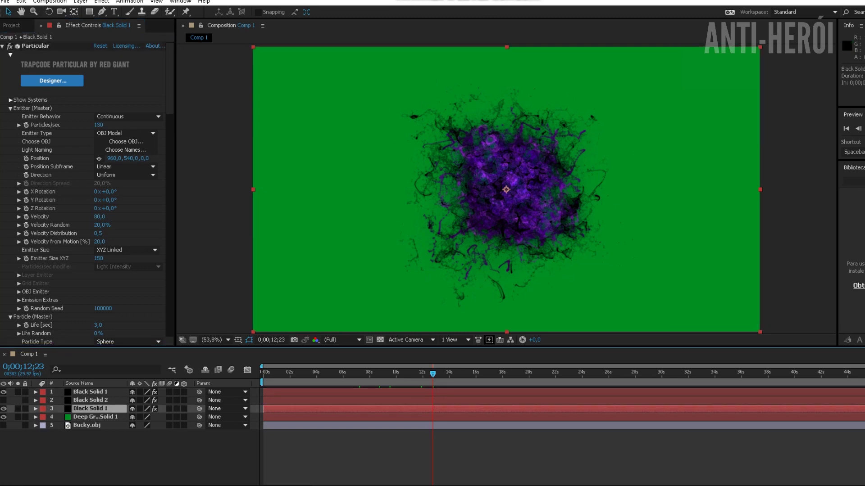
click(99, 125)
text(100)
key(Return)
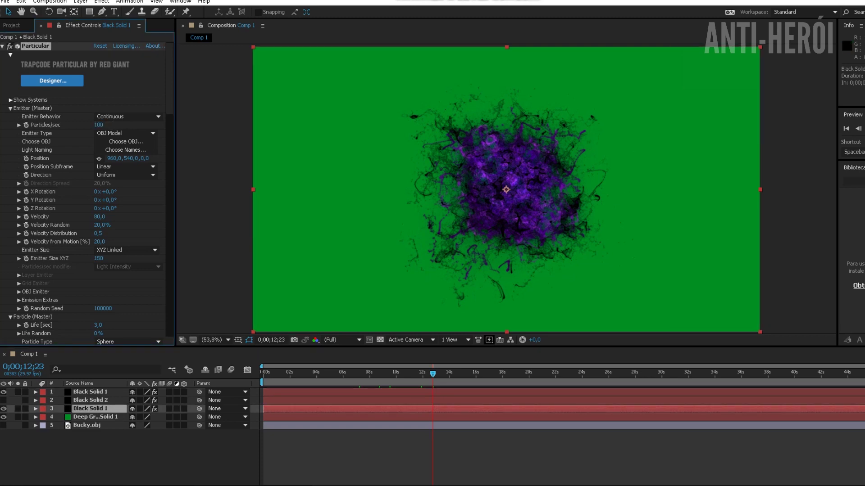
click(99, 125)
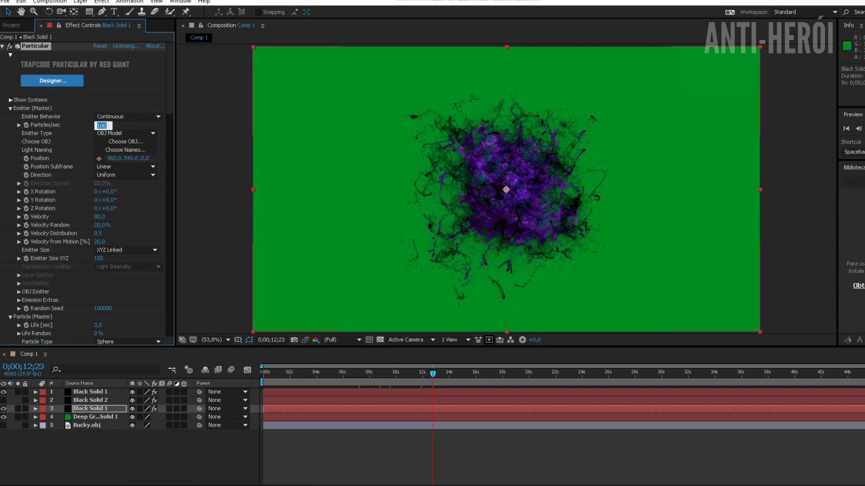
Set the top Black Solid 1 layer's Particles/sec to 100.
click(90, 392)
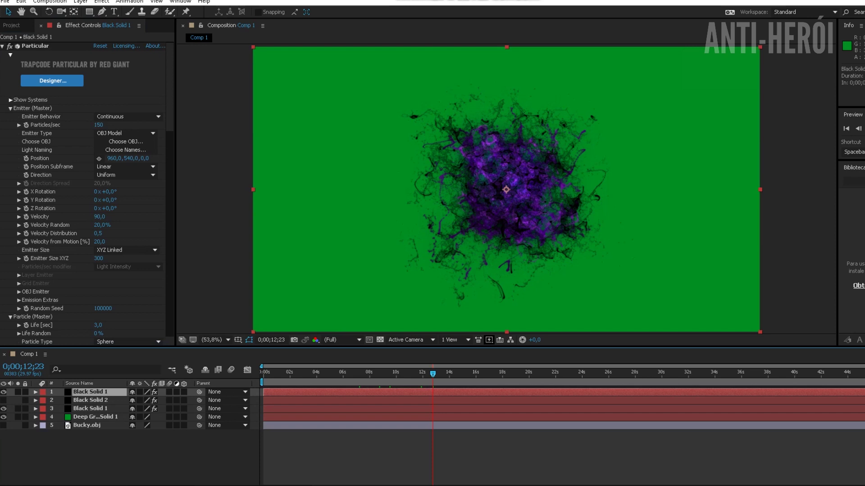
click(98, 126)
text(100)
key(Return)
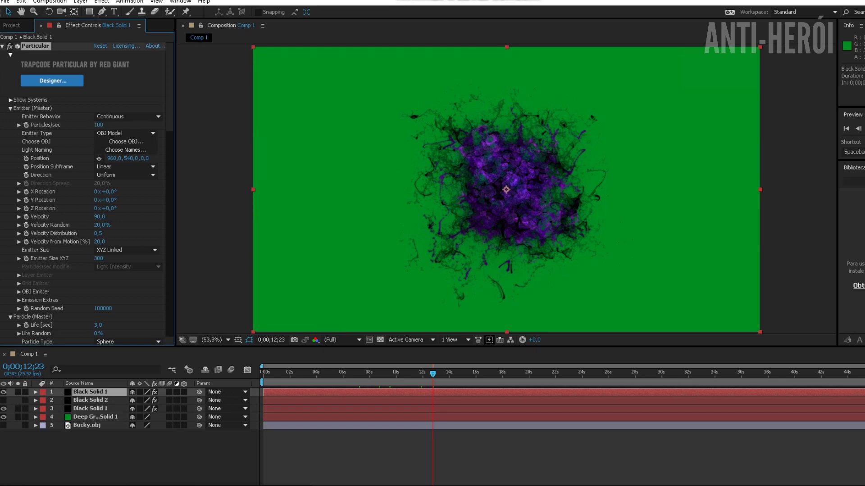
Try emitter Velocity values of 60, 70 and 80 on the top Black Solid 1 layer.
click(99, 217)
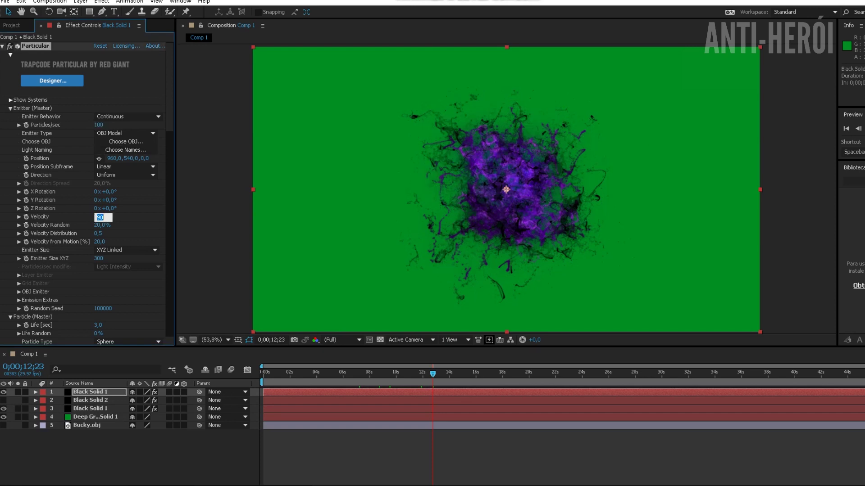
text(60)
key(Return)
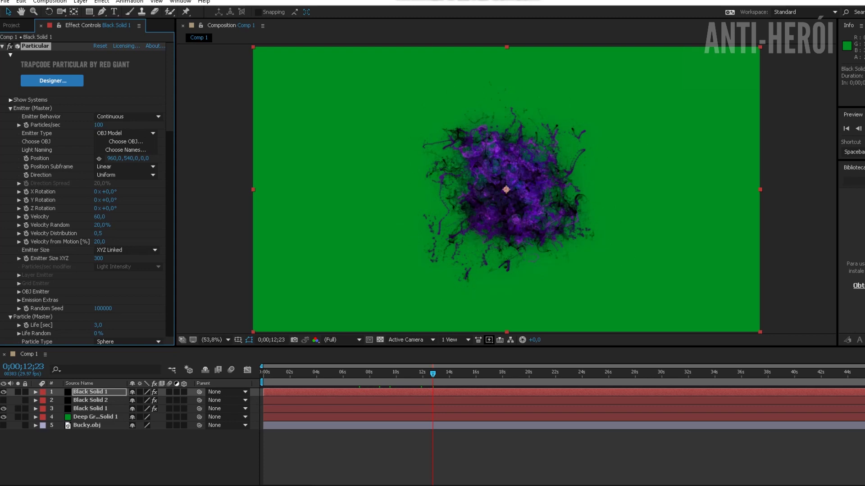
click(100, 217)
text(70)
key(Return)
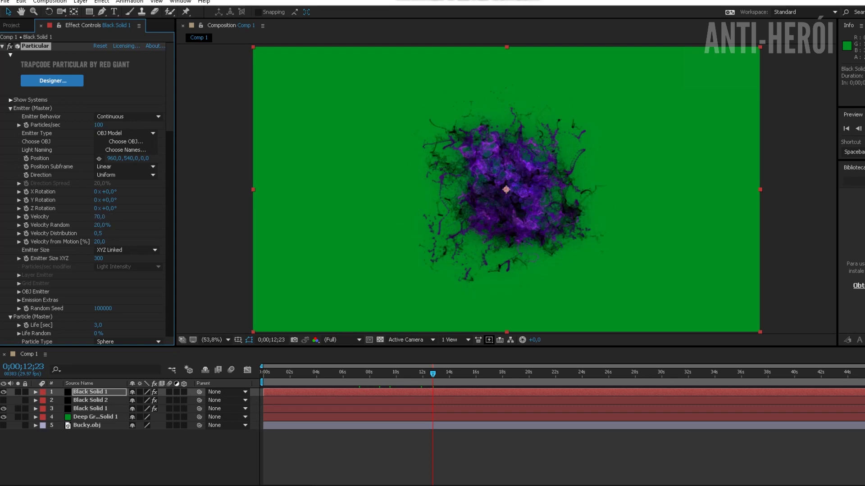
click(99, 216)
text(80)
key(Return)
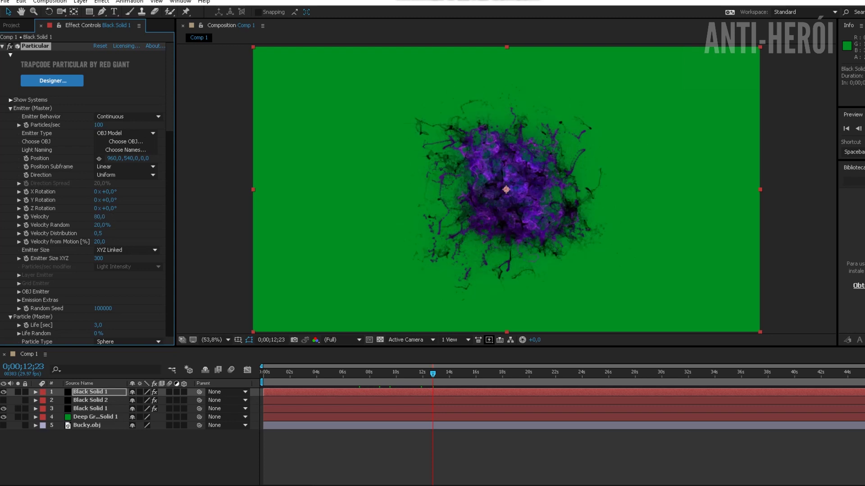
Set the emitter Velocity of the top Black Solid 1 layer to 70.
click(99, 217)
text(96)
text(0)
key(Return)
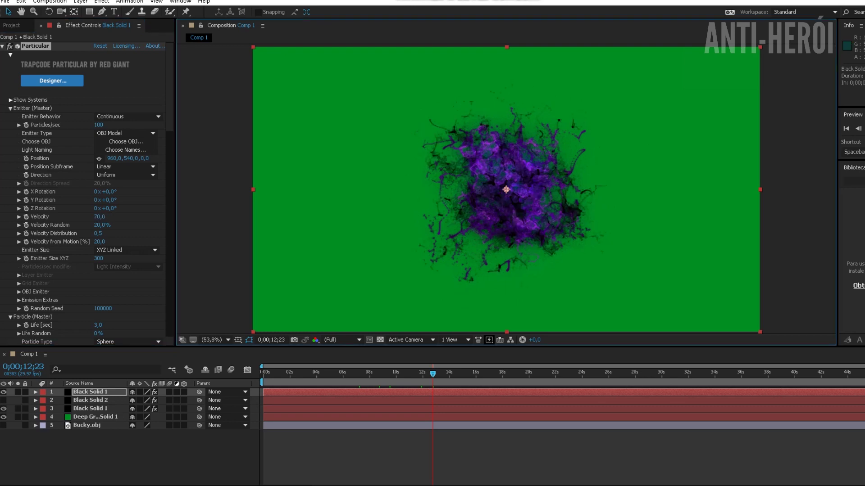
Save the project and check the effect at 0;00;14;08 and 0;00;17;26.
key(ctrl+s)
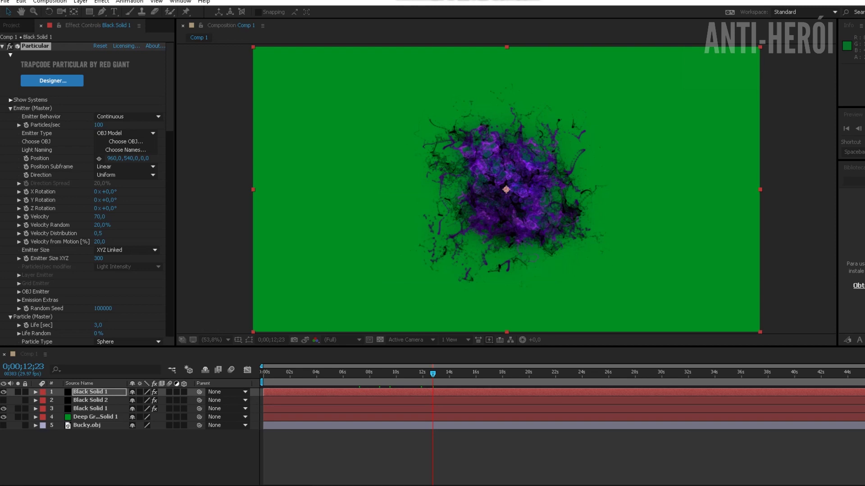
click(453, 374)
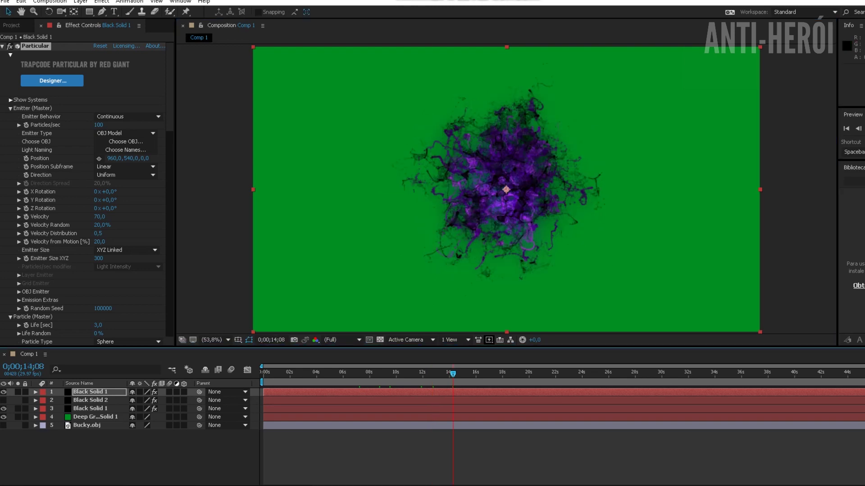
click(500, 374)
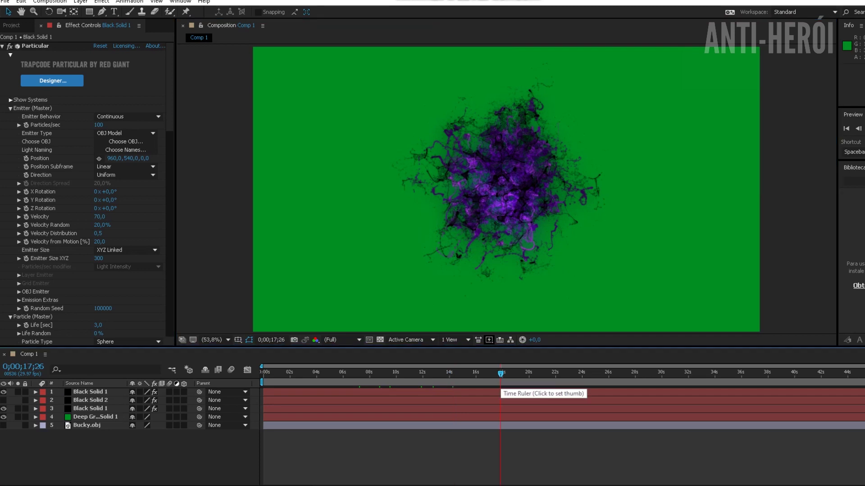